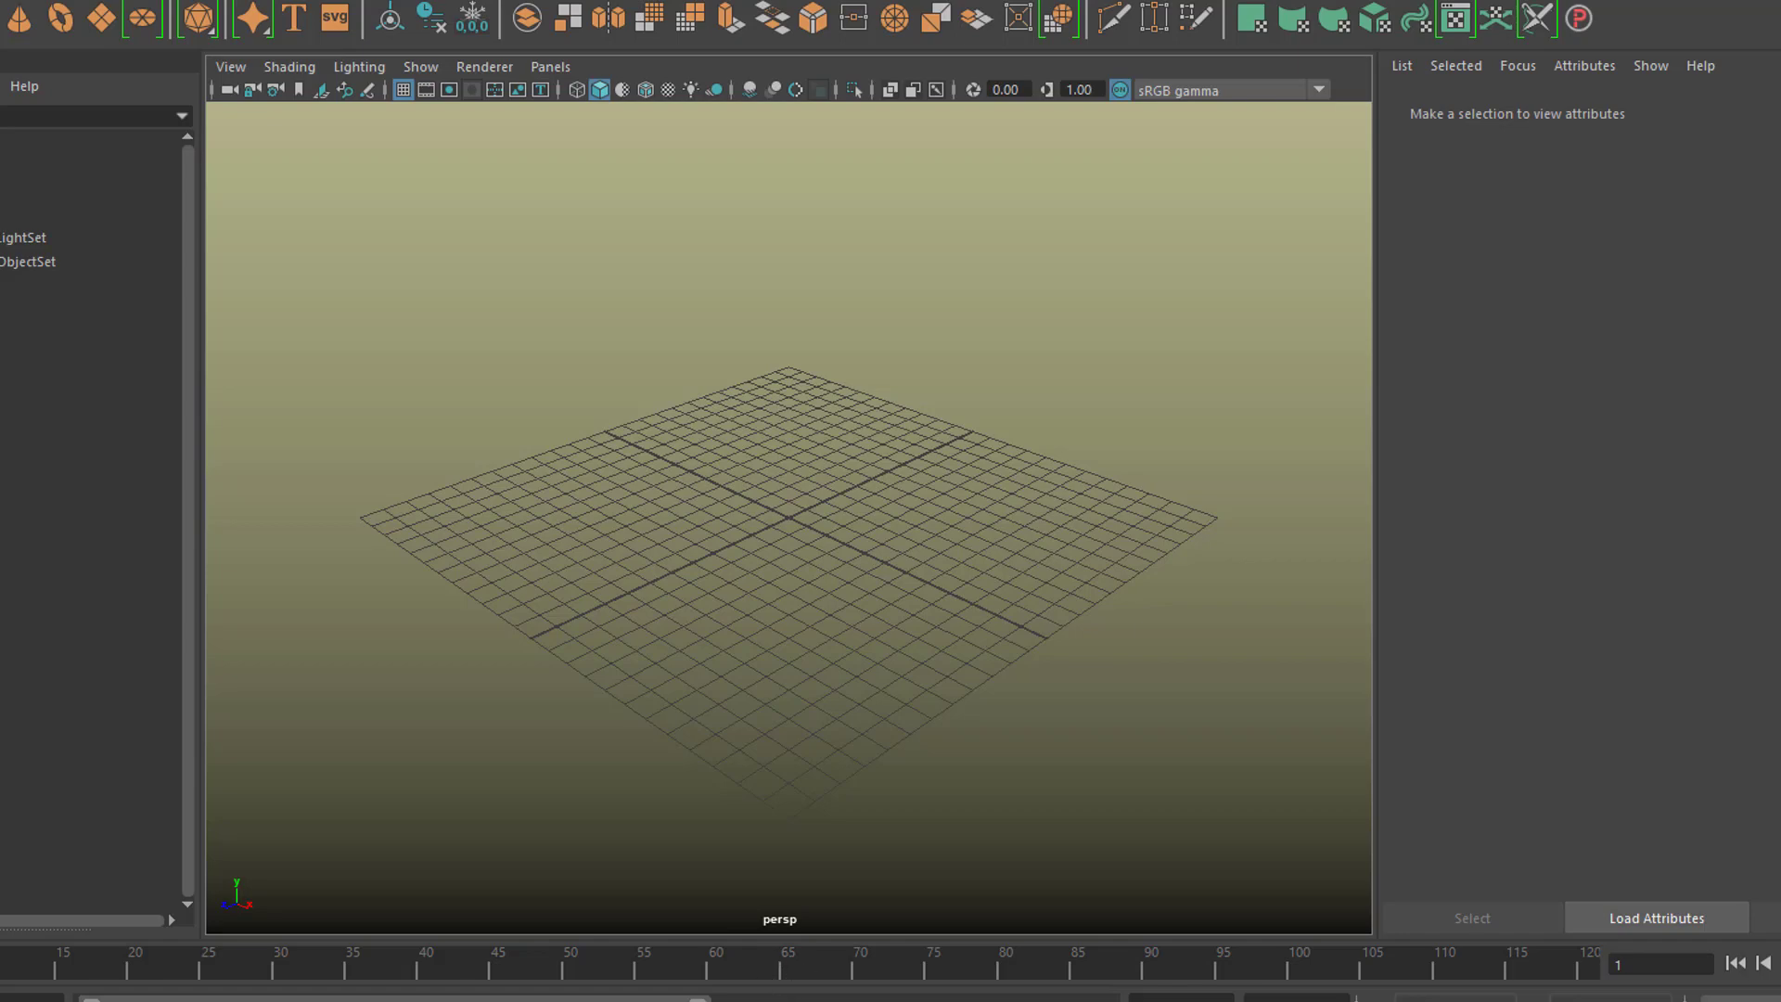
# - View the enlarged photo in the Wikipedia article, then return to Maya
pyautogui.hotkey('alt', 'Tab')
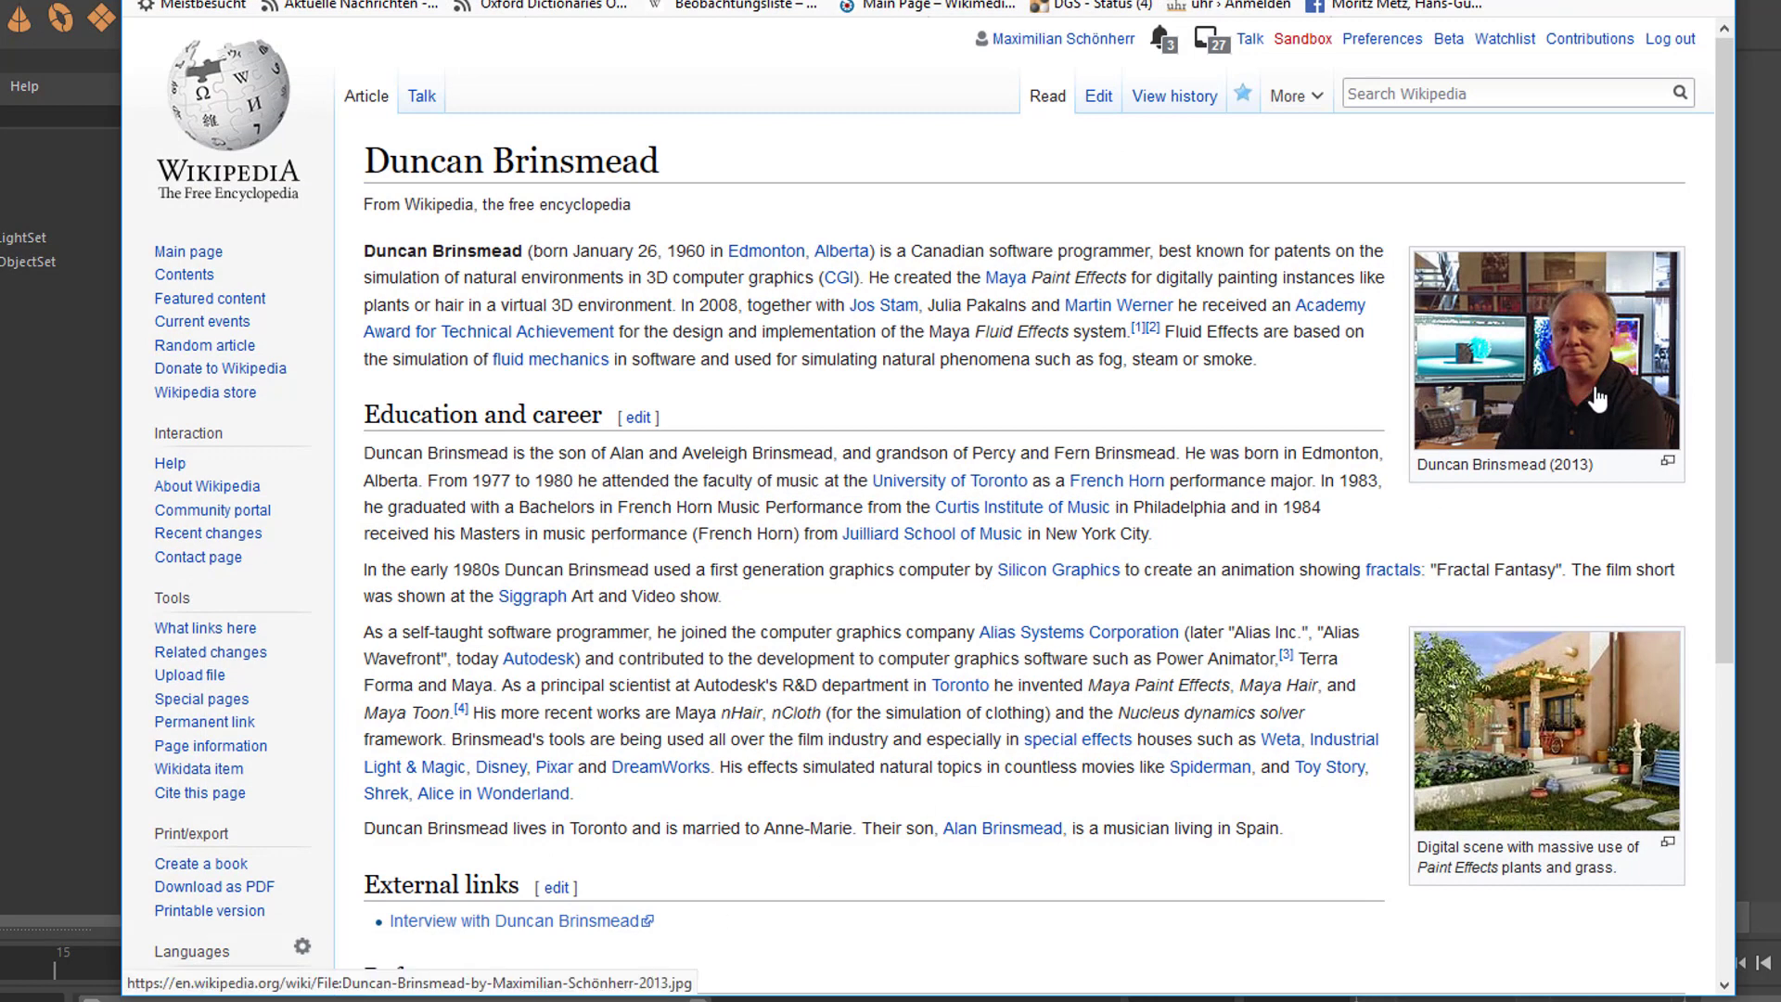
pyautogui.click(1591, 408)
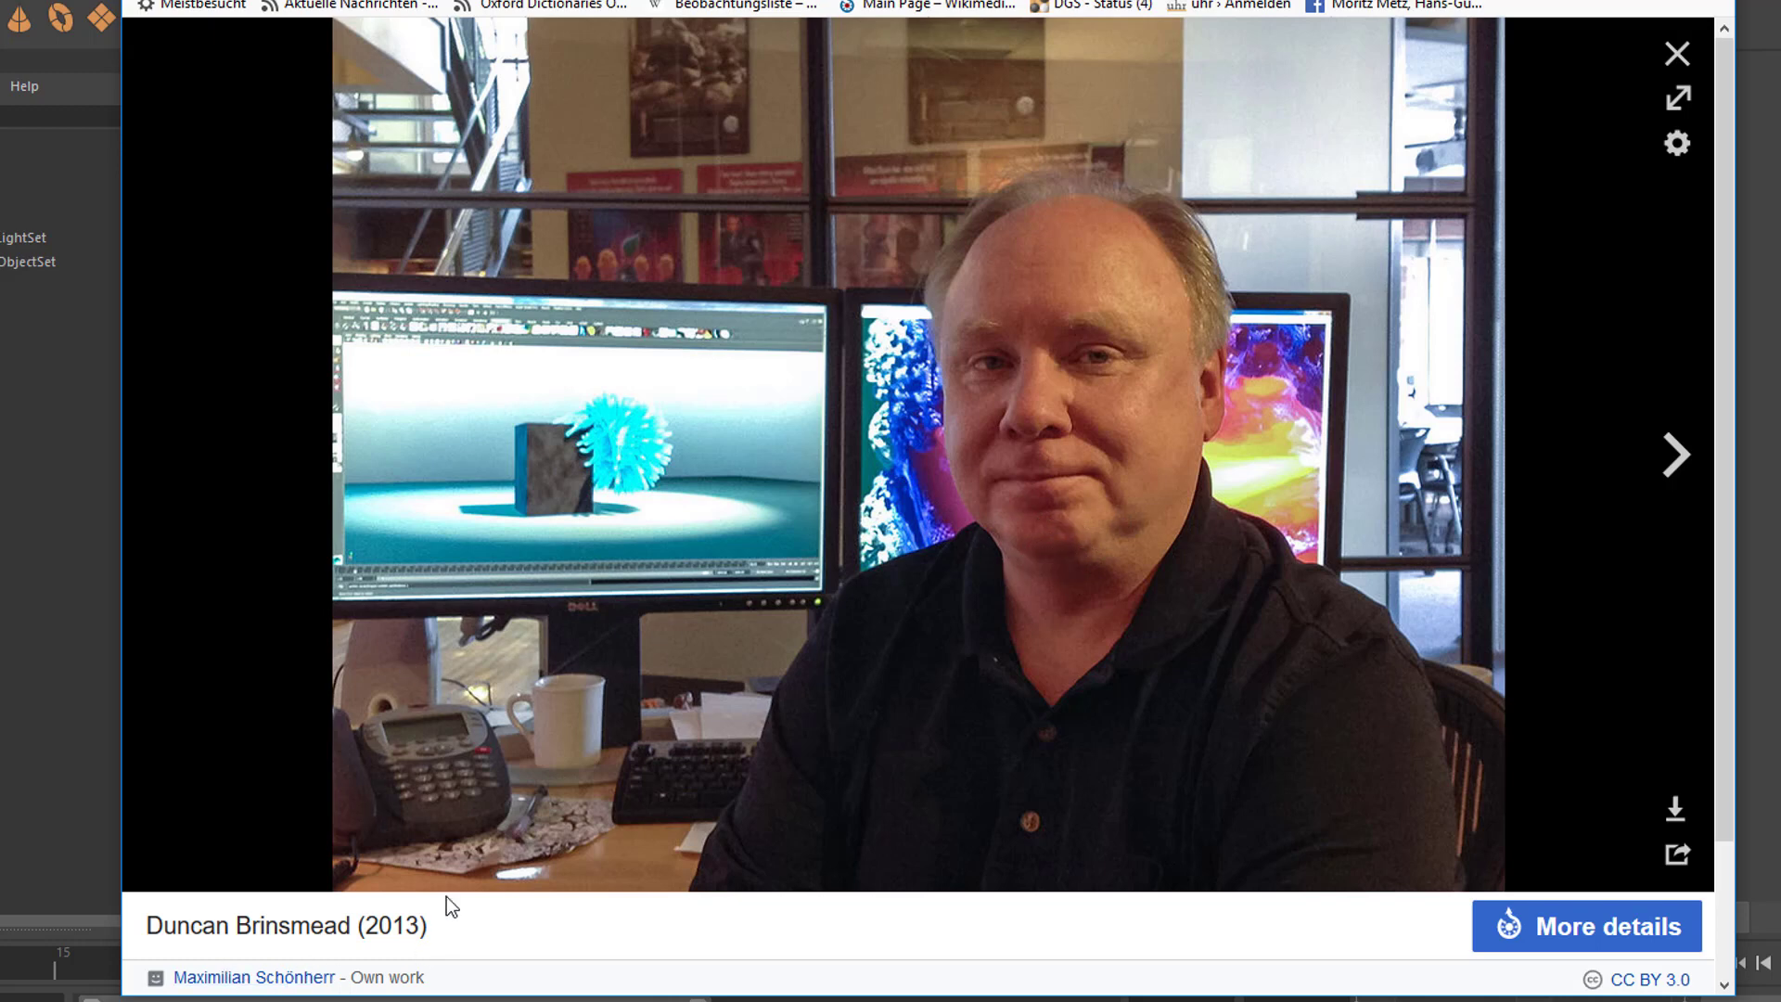
pyautogui.click(1677, 57)
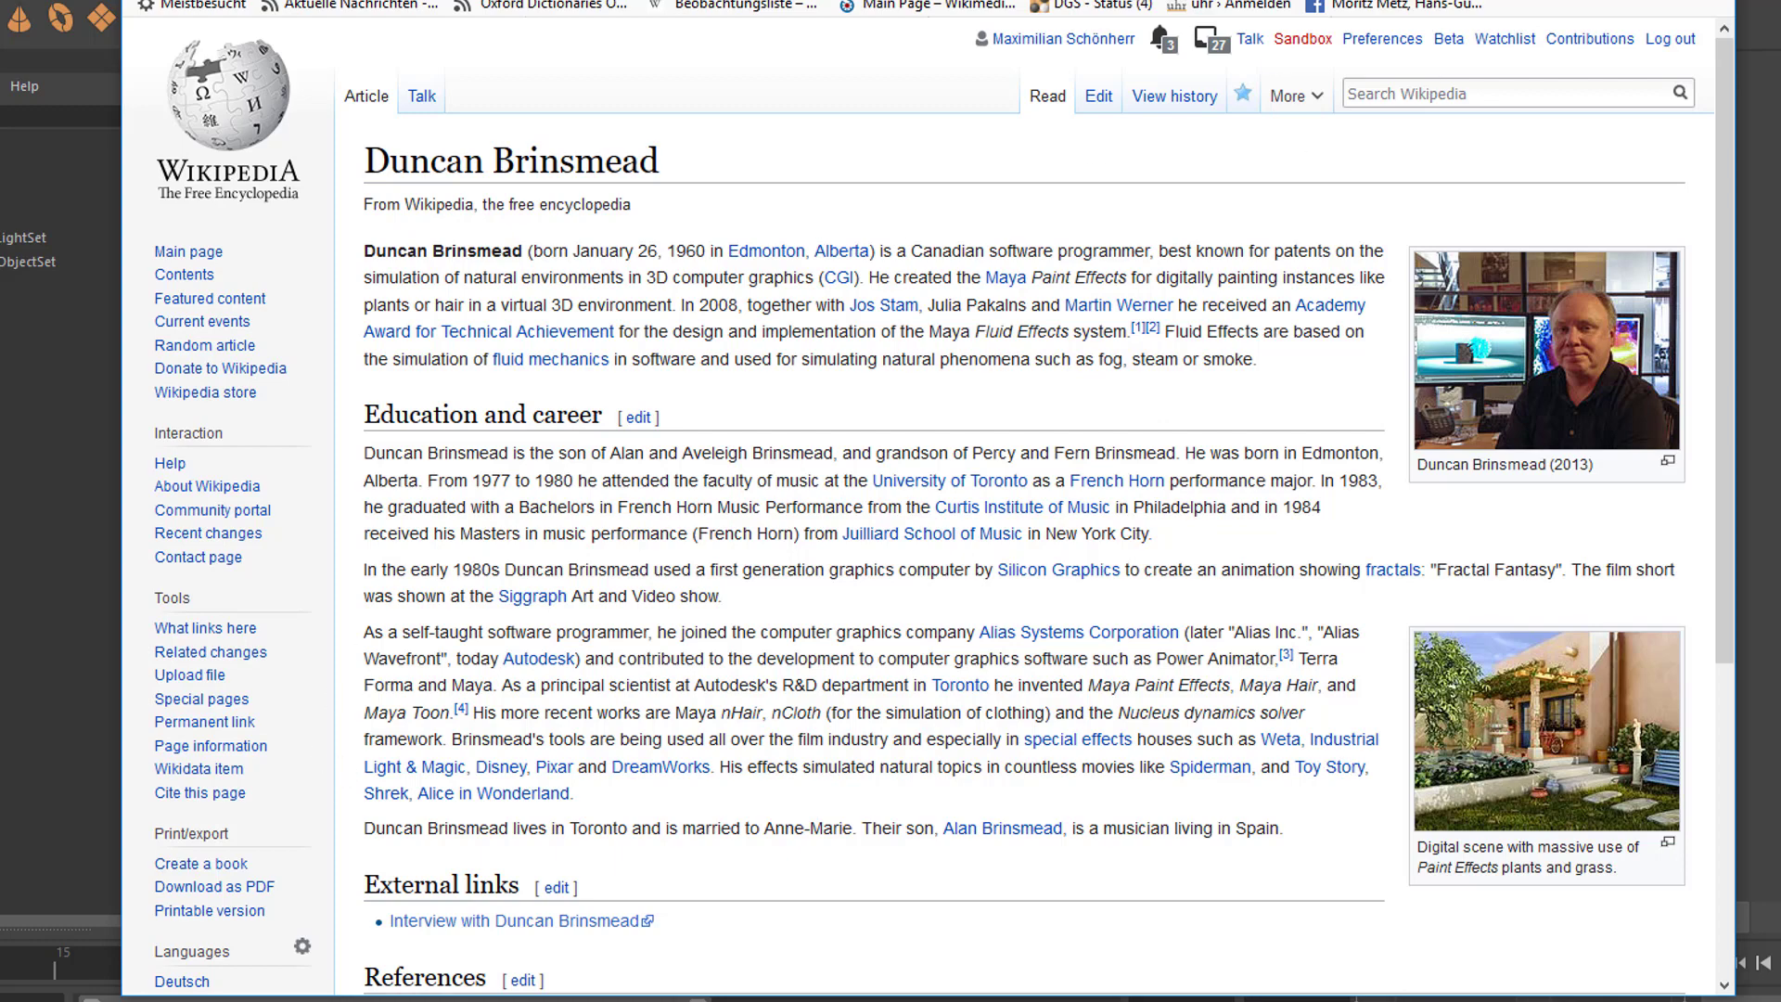
pyautogui.press('super+Down')
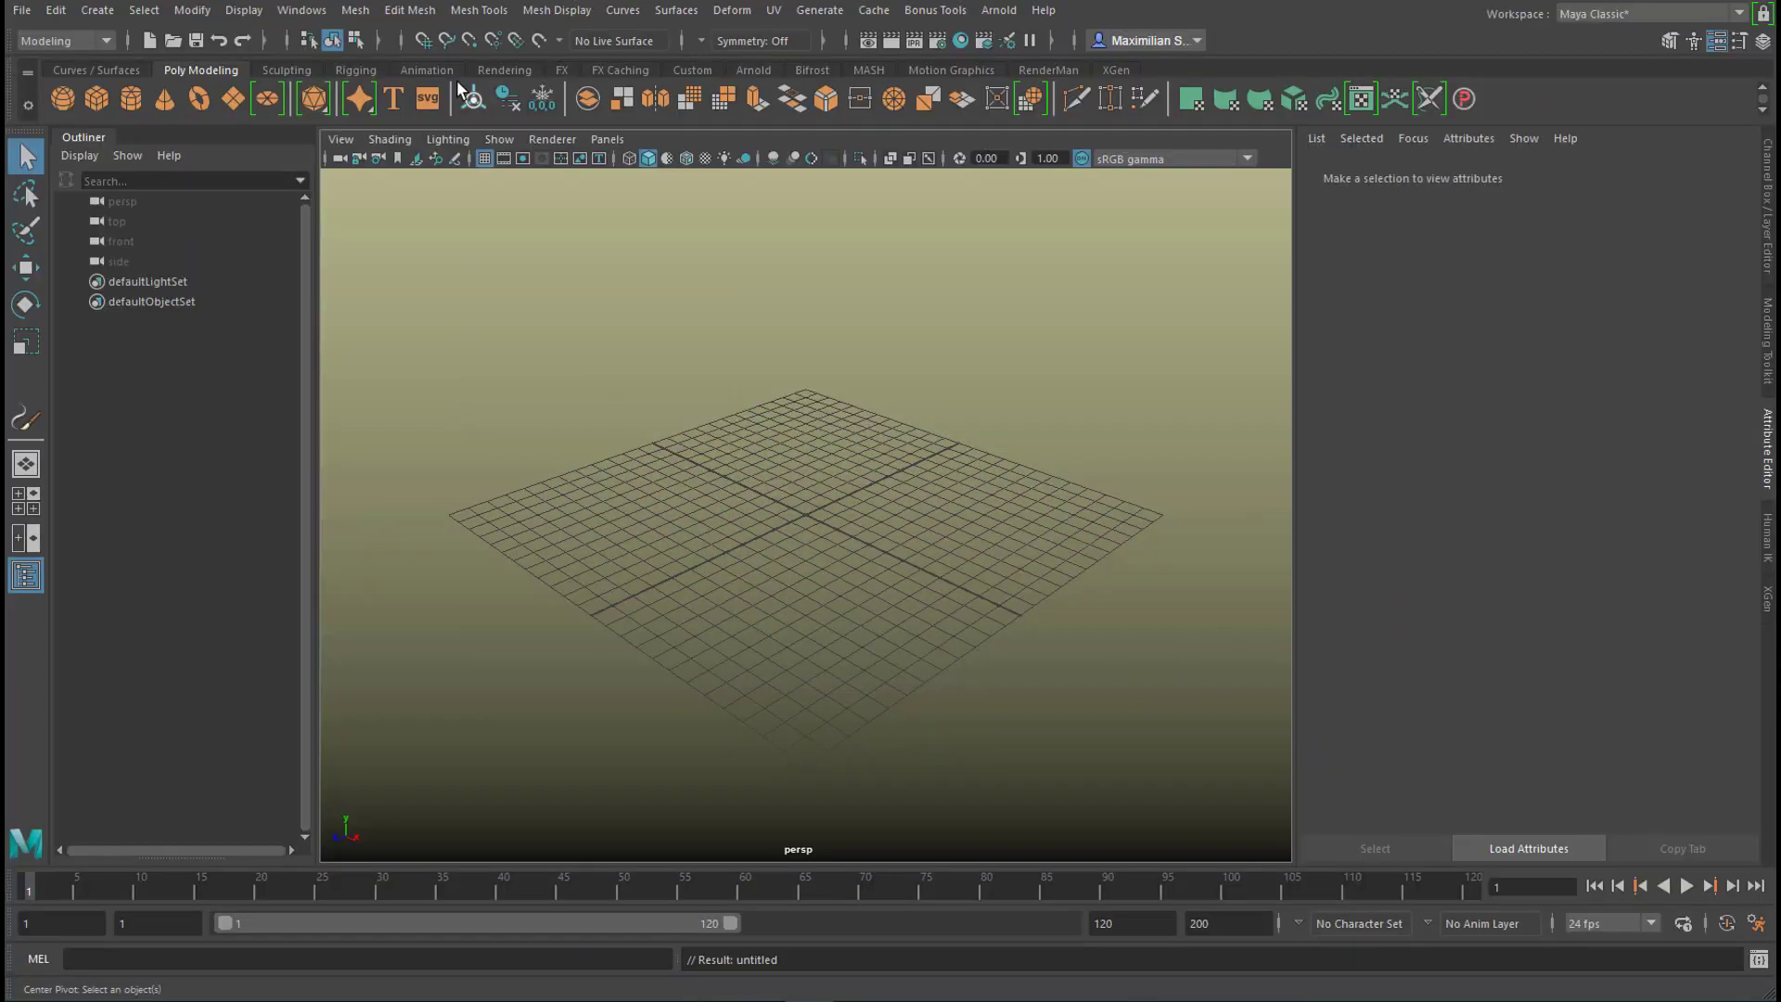
# - Load birchBlowing.mel from the Paint Effects Trees folder of the Content Browser
pyautogui.click(830, 19)
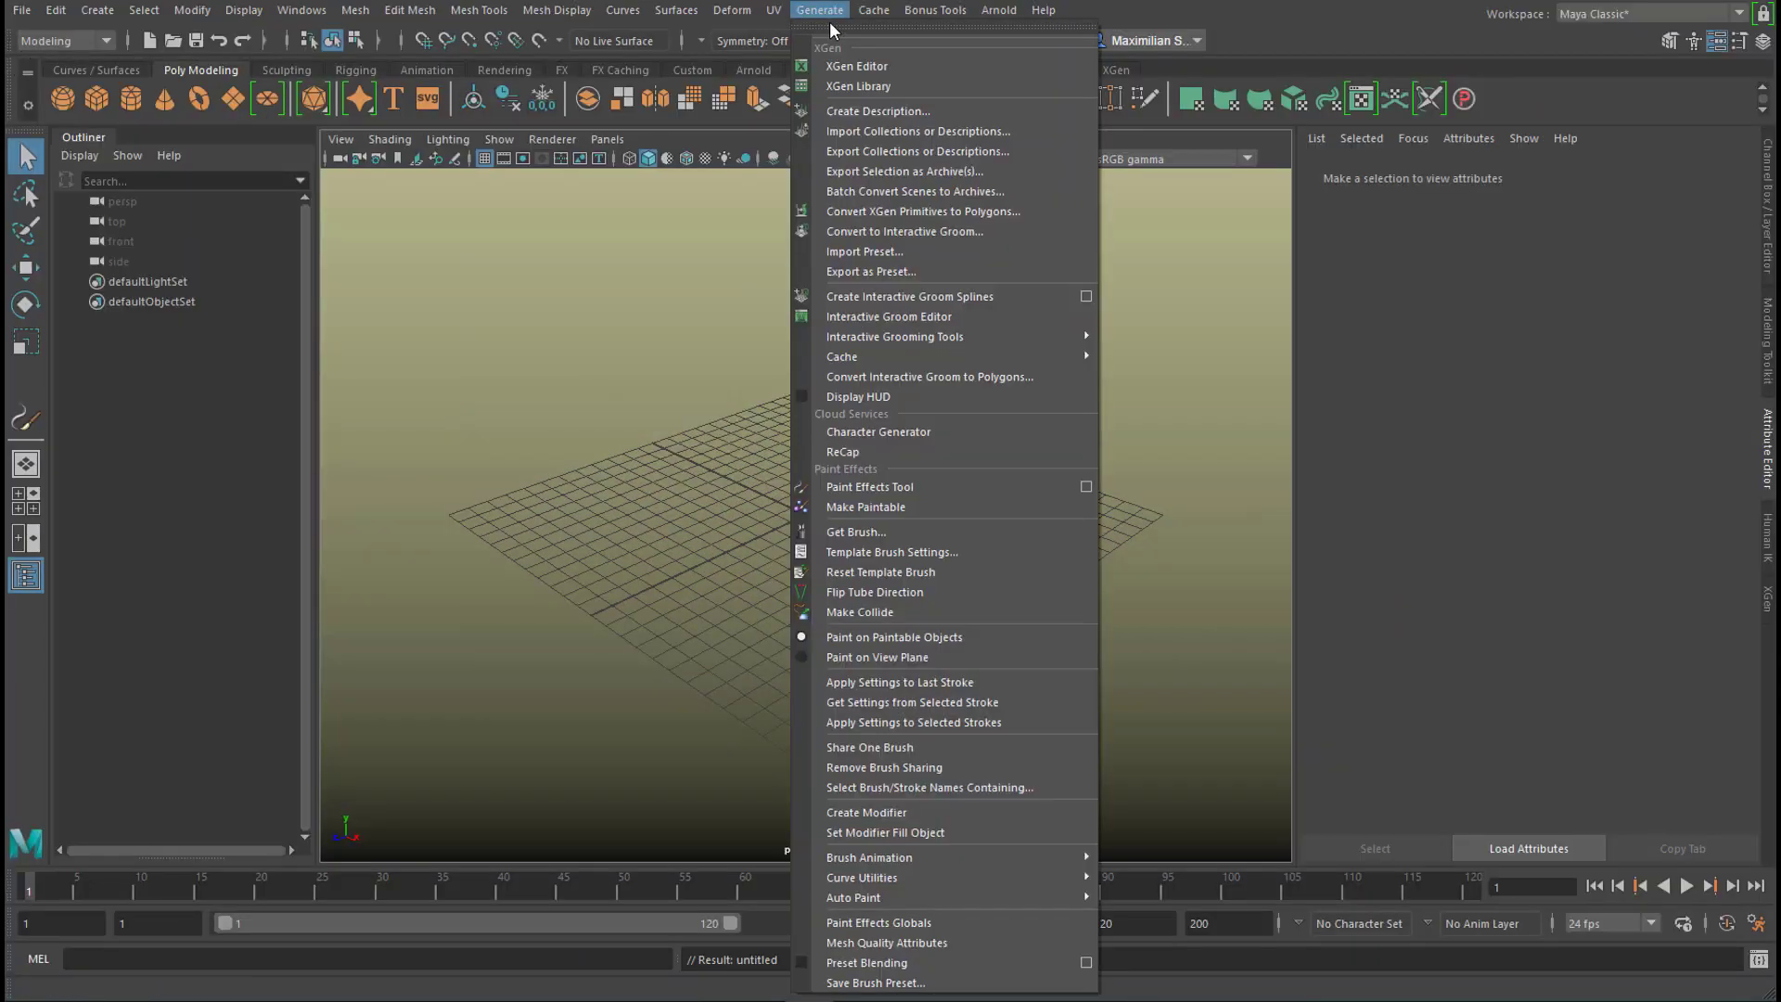
pyautogui.click(915, 538)
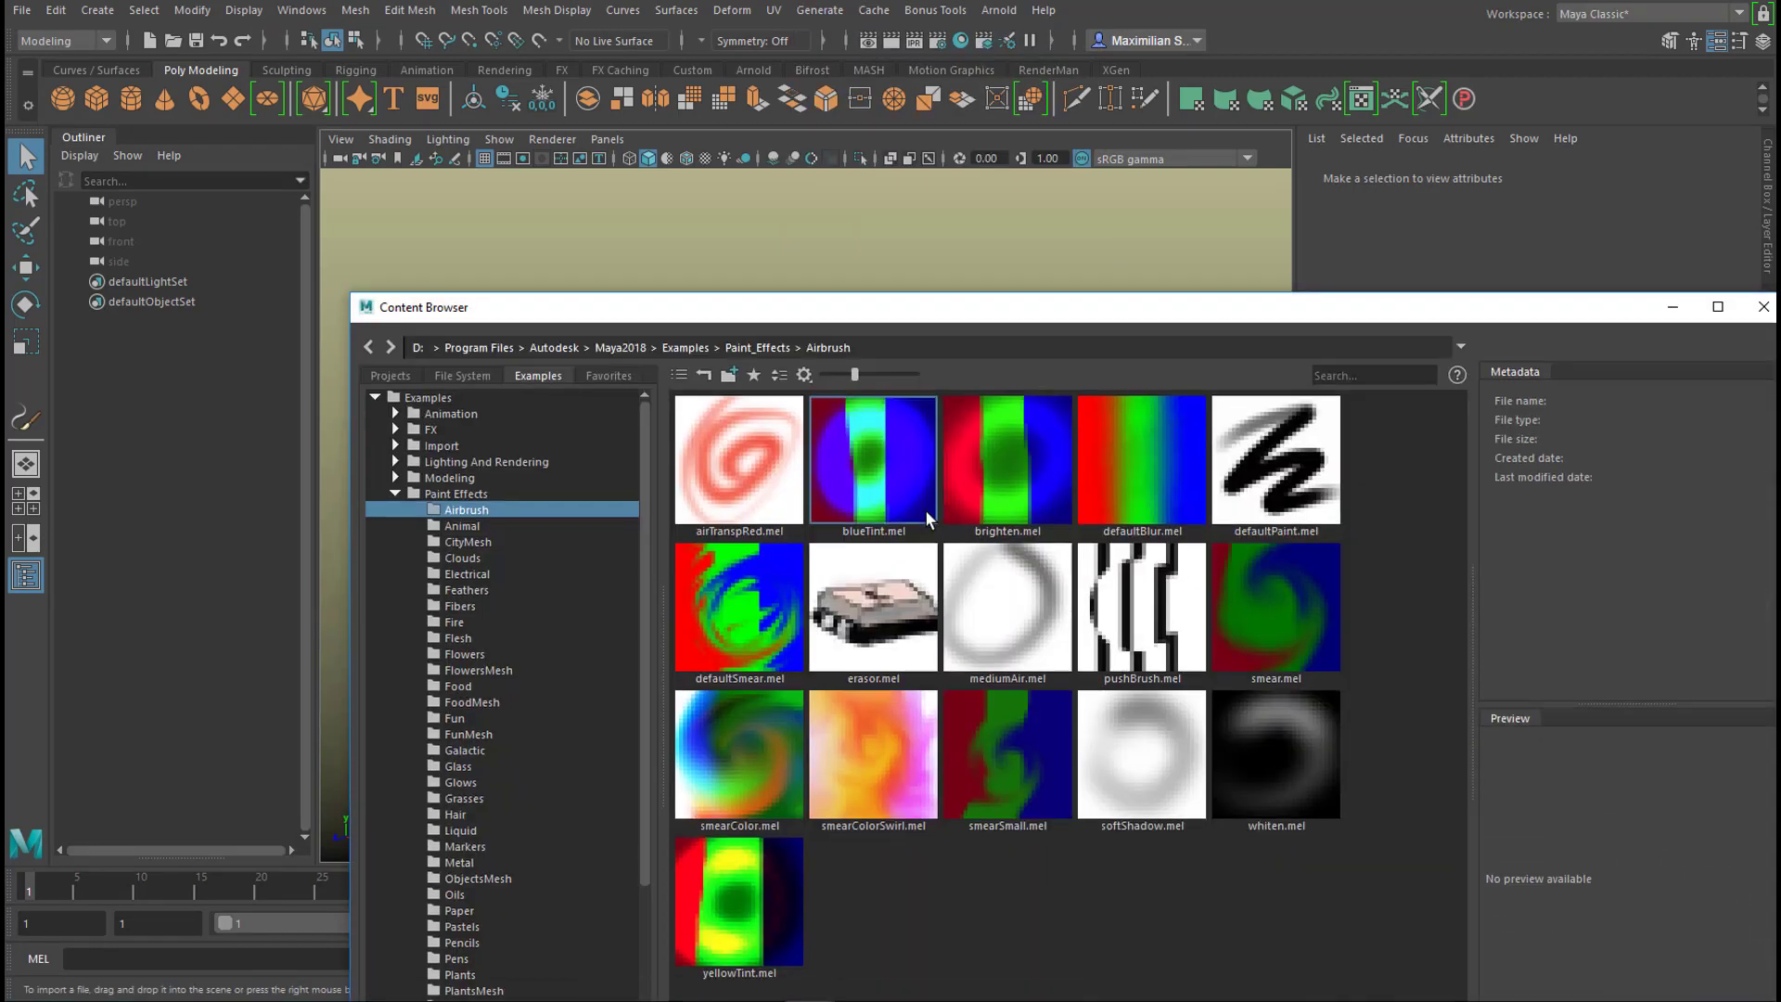
pyautogui.moveTo(862, 315); pyautogui.dragTo(860, 145)
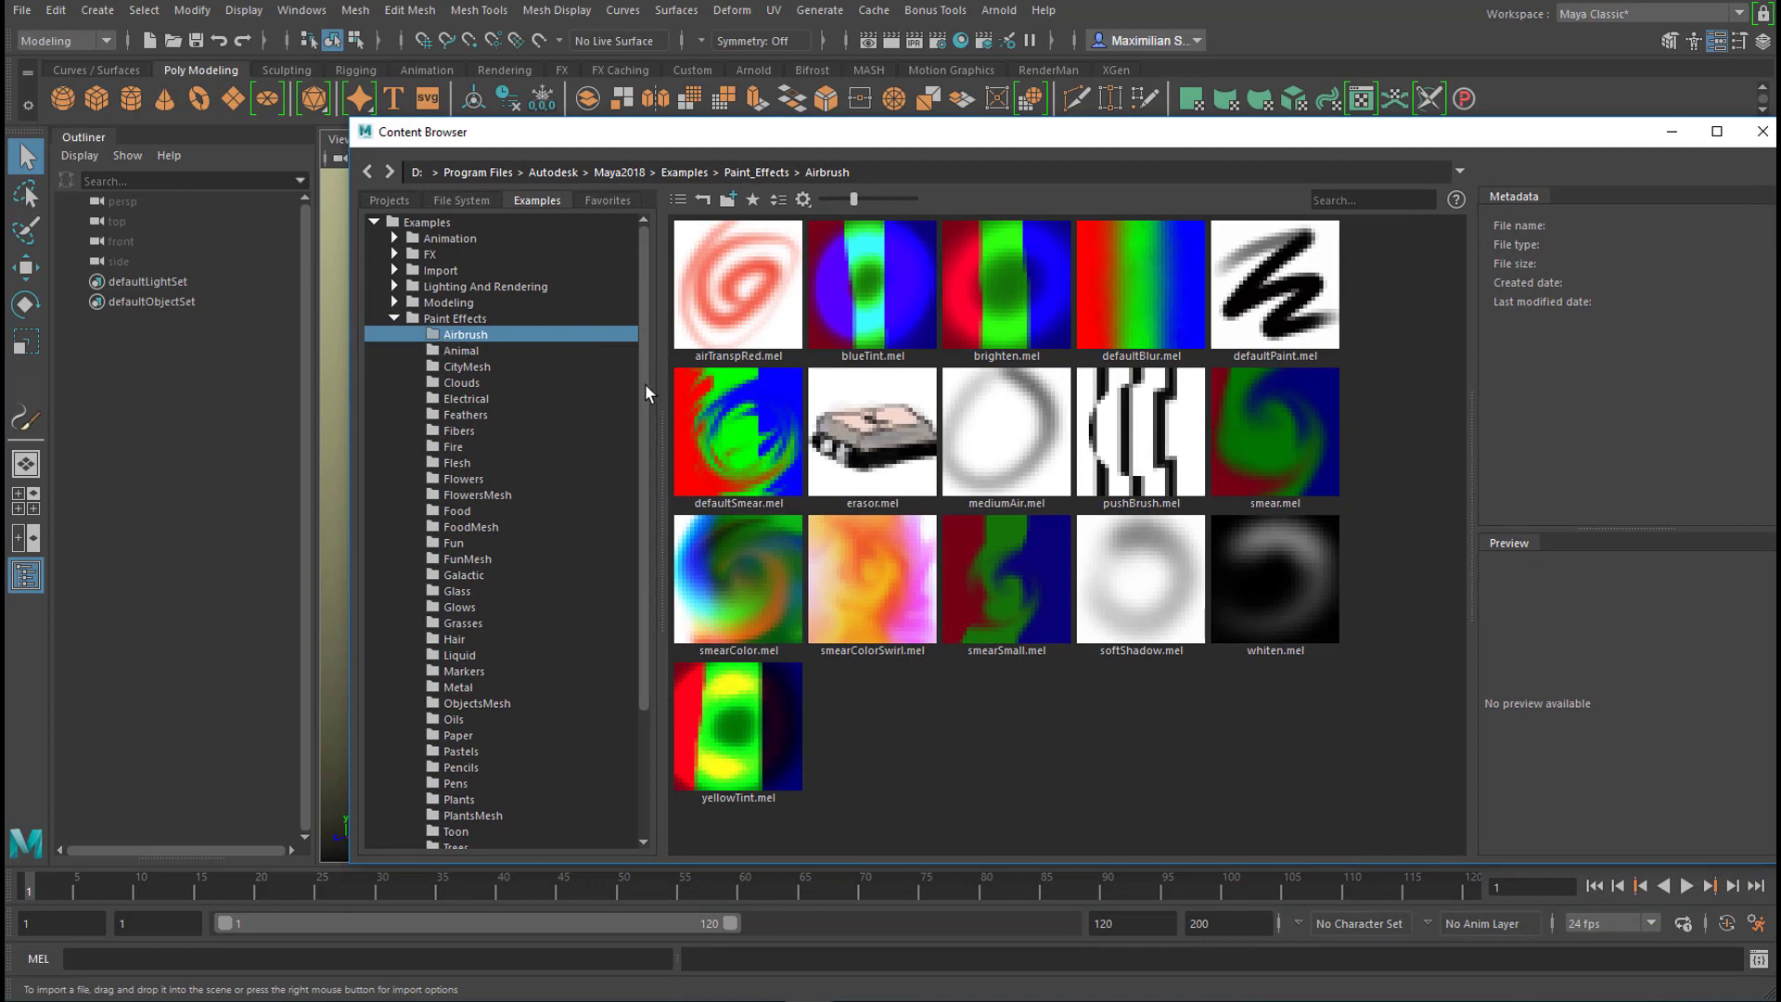
pyautogui.moveTo(647, 399); pyautogui.dragTo(660, 532)
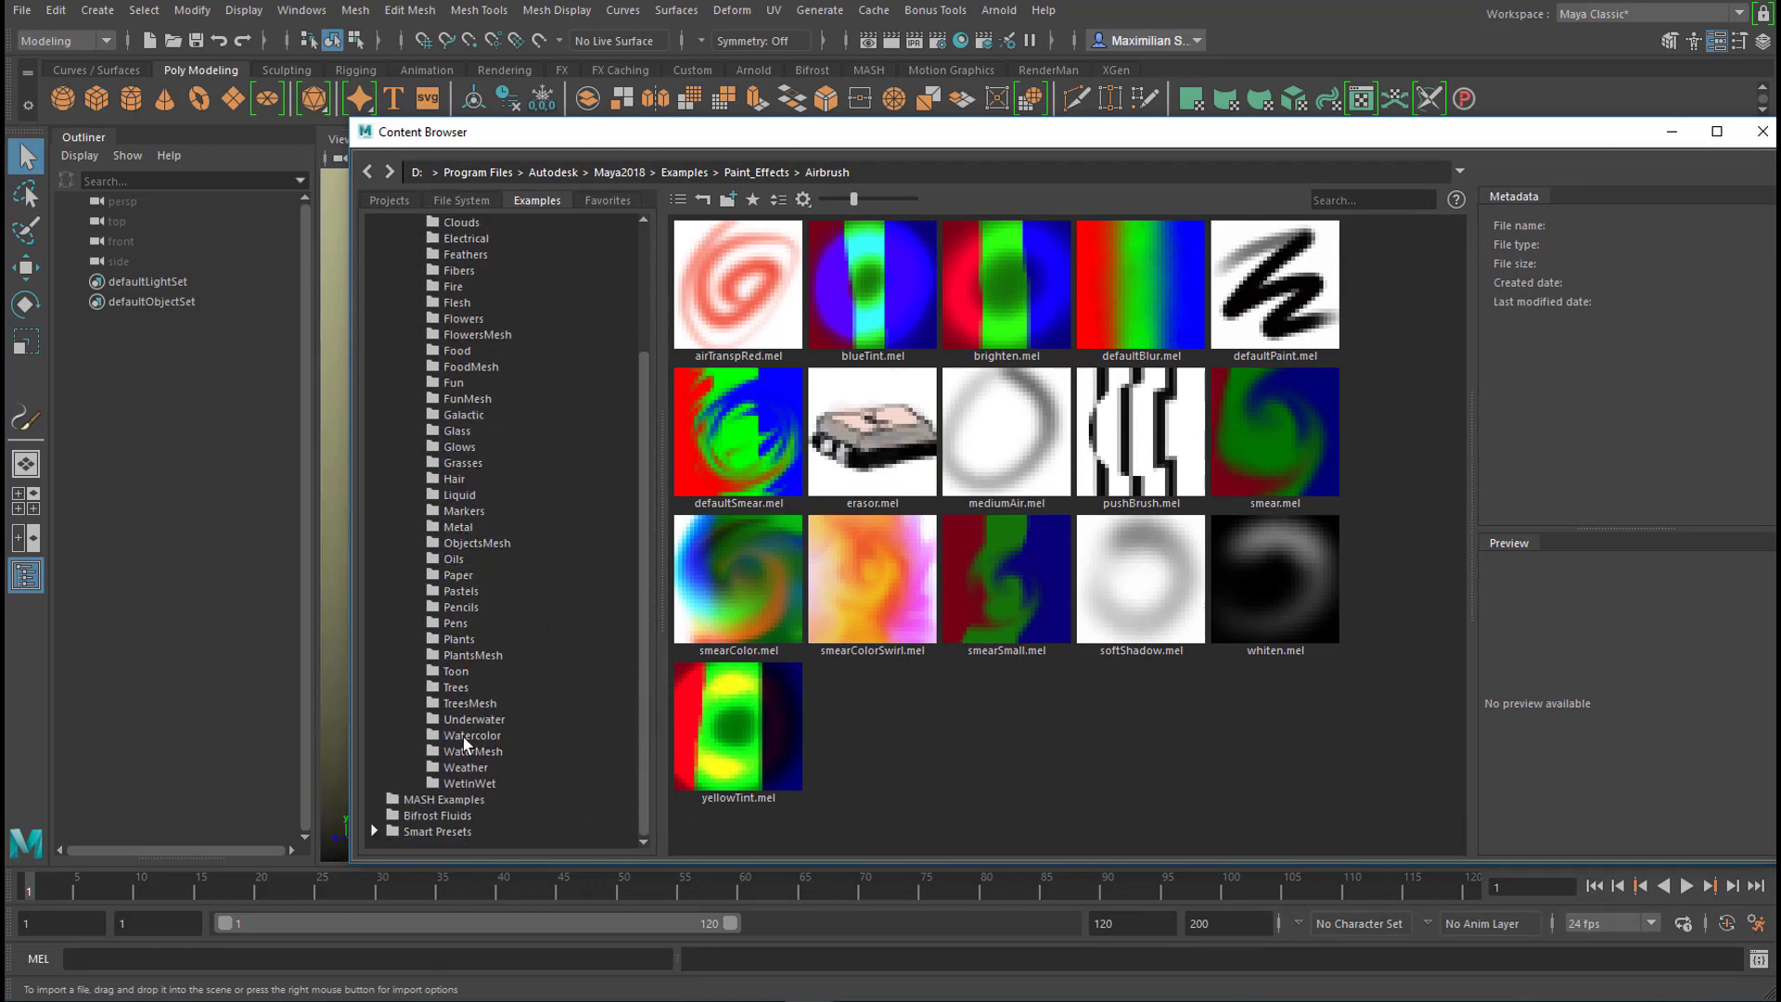
pyautogui.click(445, 689)
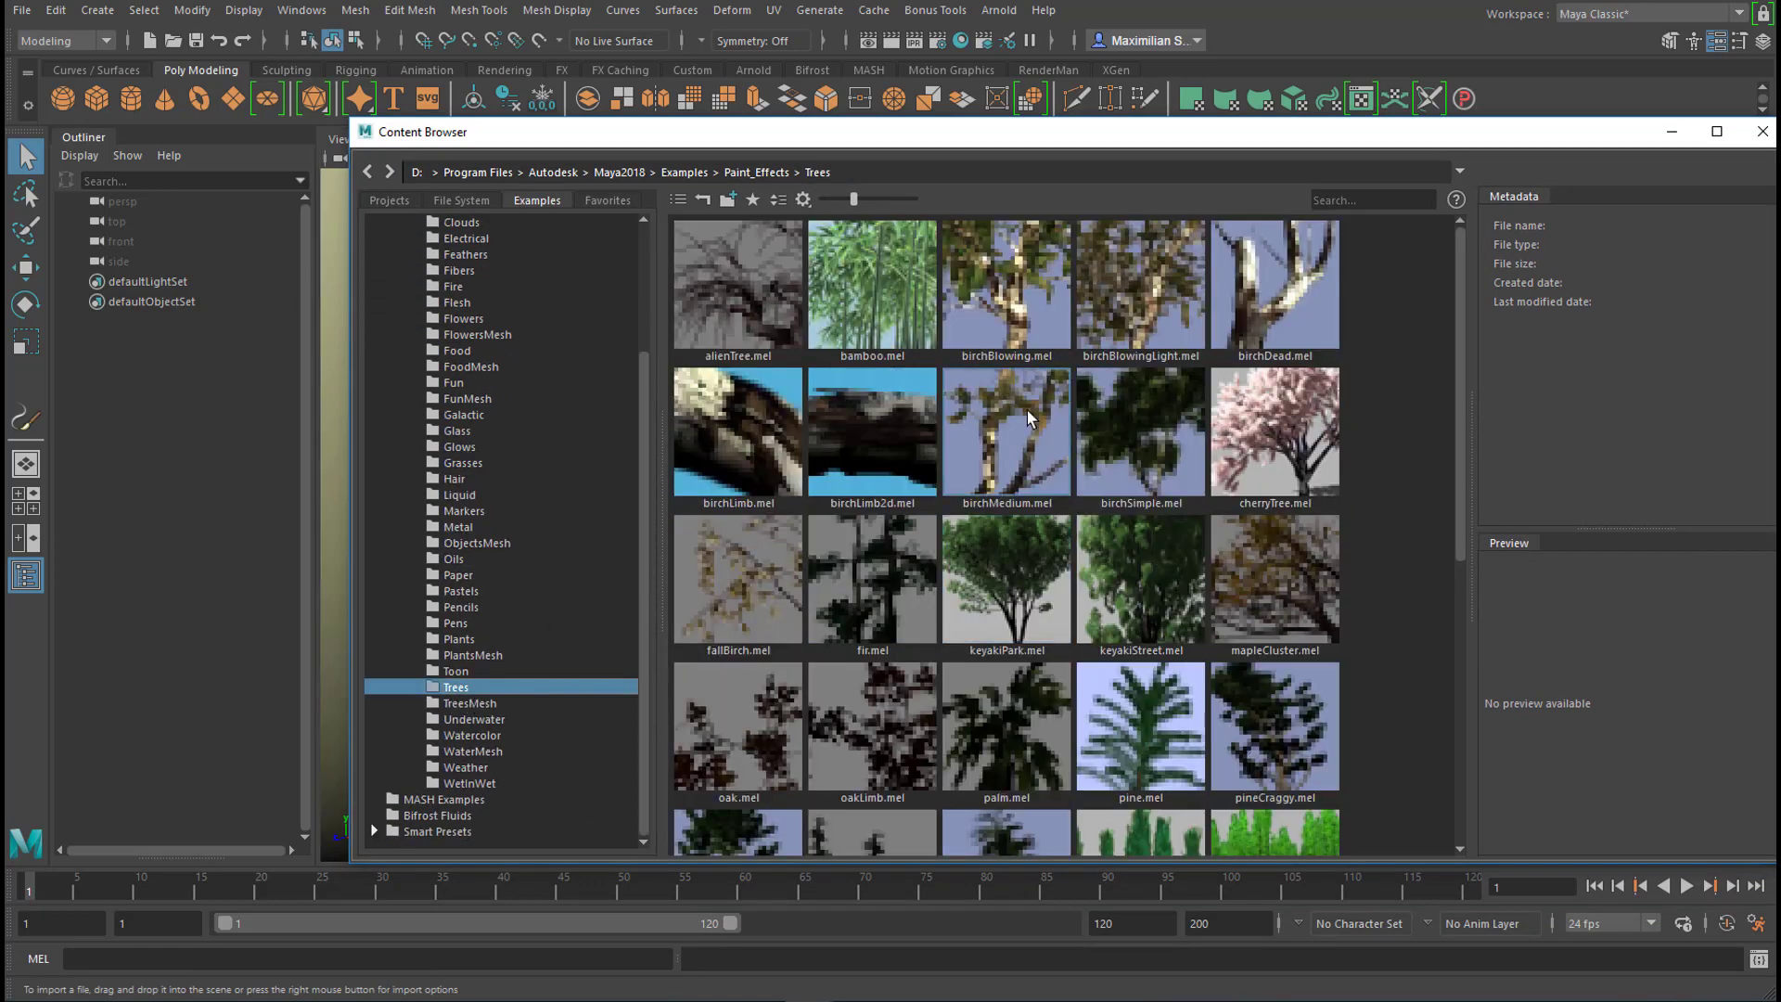
pyautogui.moveTo(1048, 136); pyautogui.dragTo(1486, 299)
pyautogui.click(1444, 484)
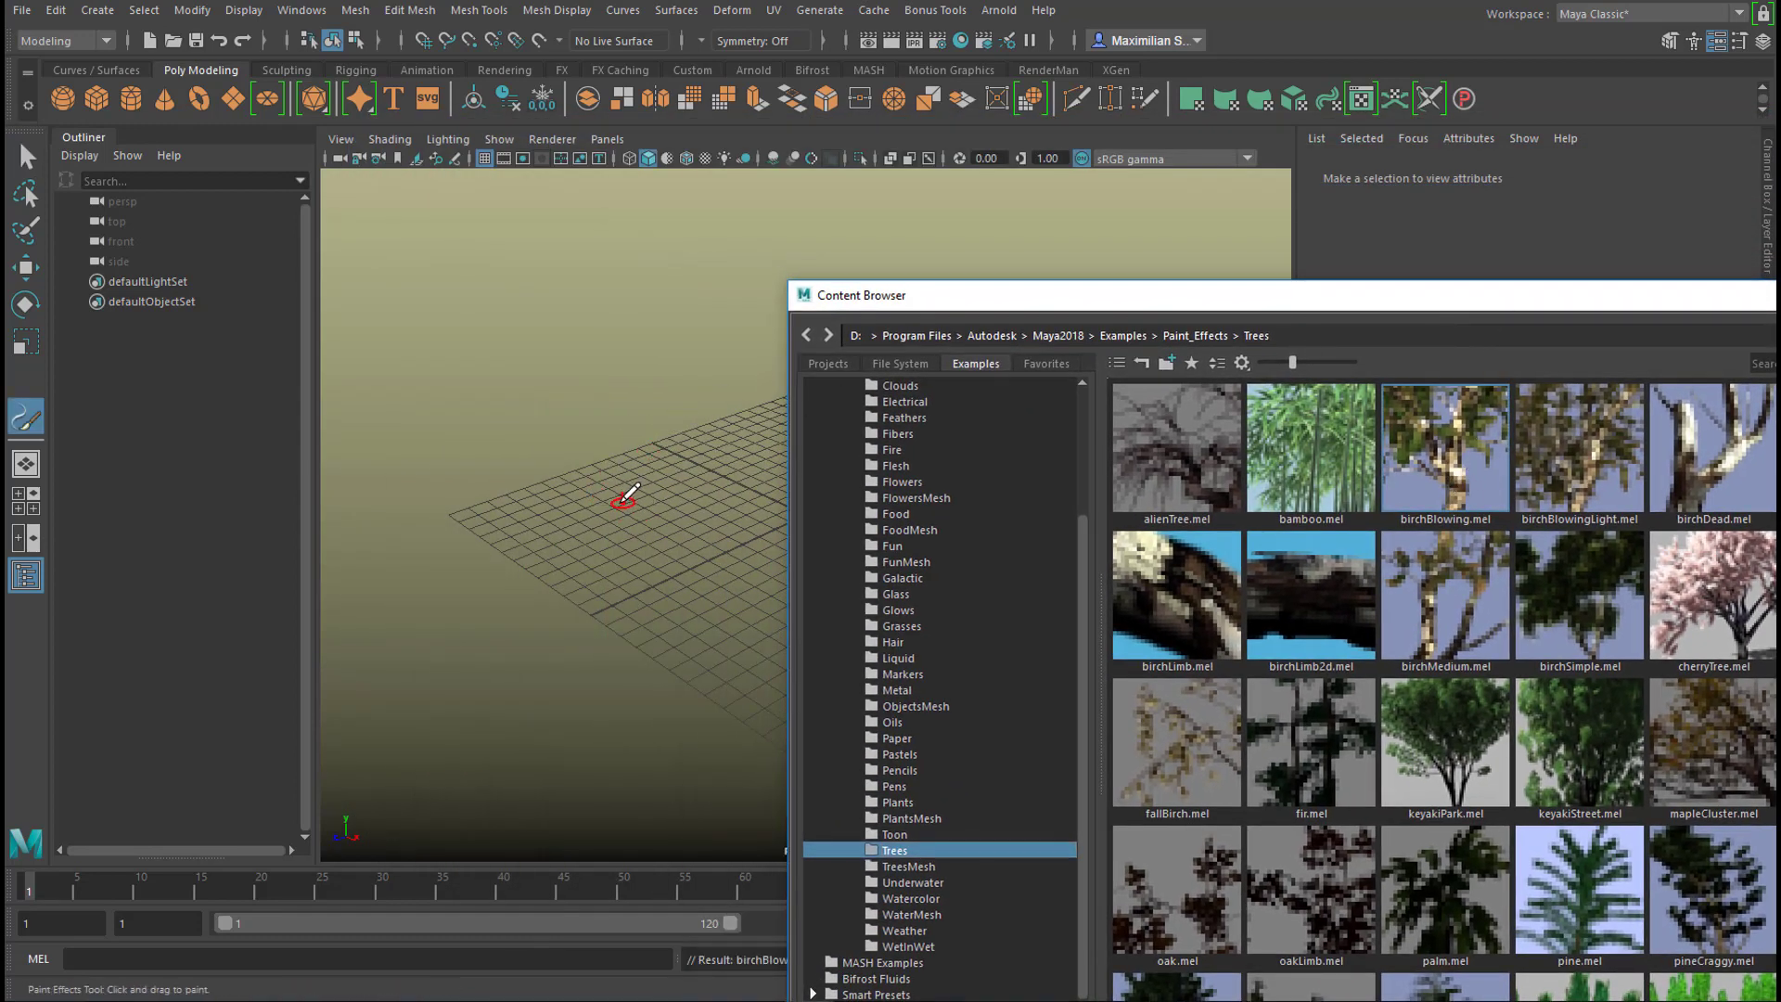
# - Paint a test birch stroke on the grid, then undo it
pyautogui.click(639, 480)
pyautogui.moveTo(638, 479); pyautogui.dragTo(636, 484)
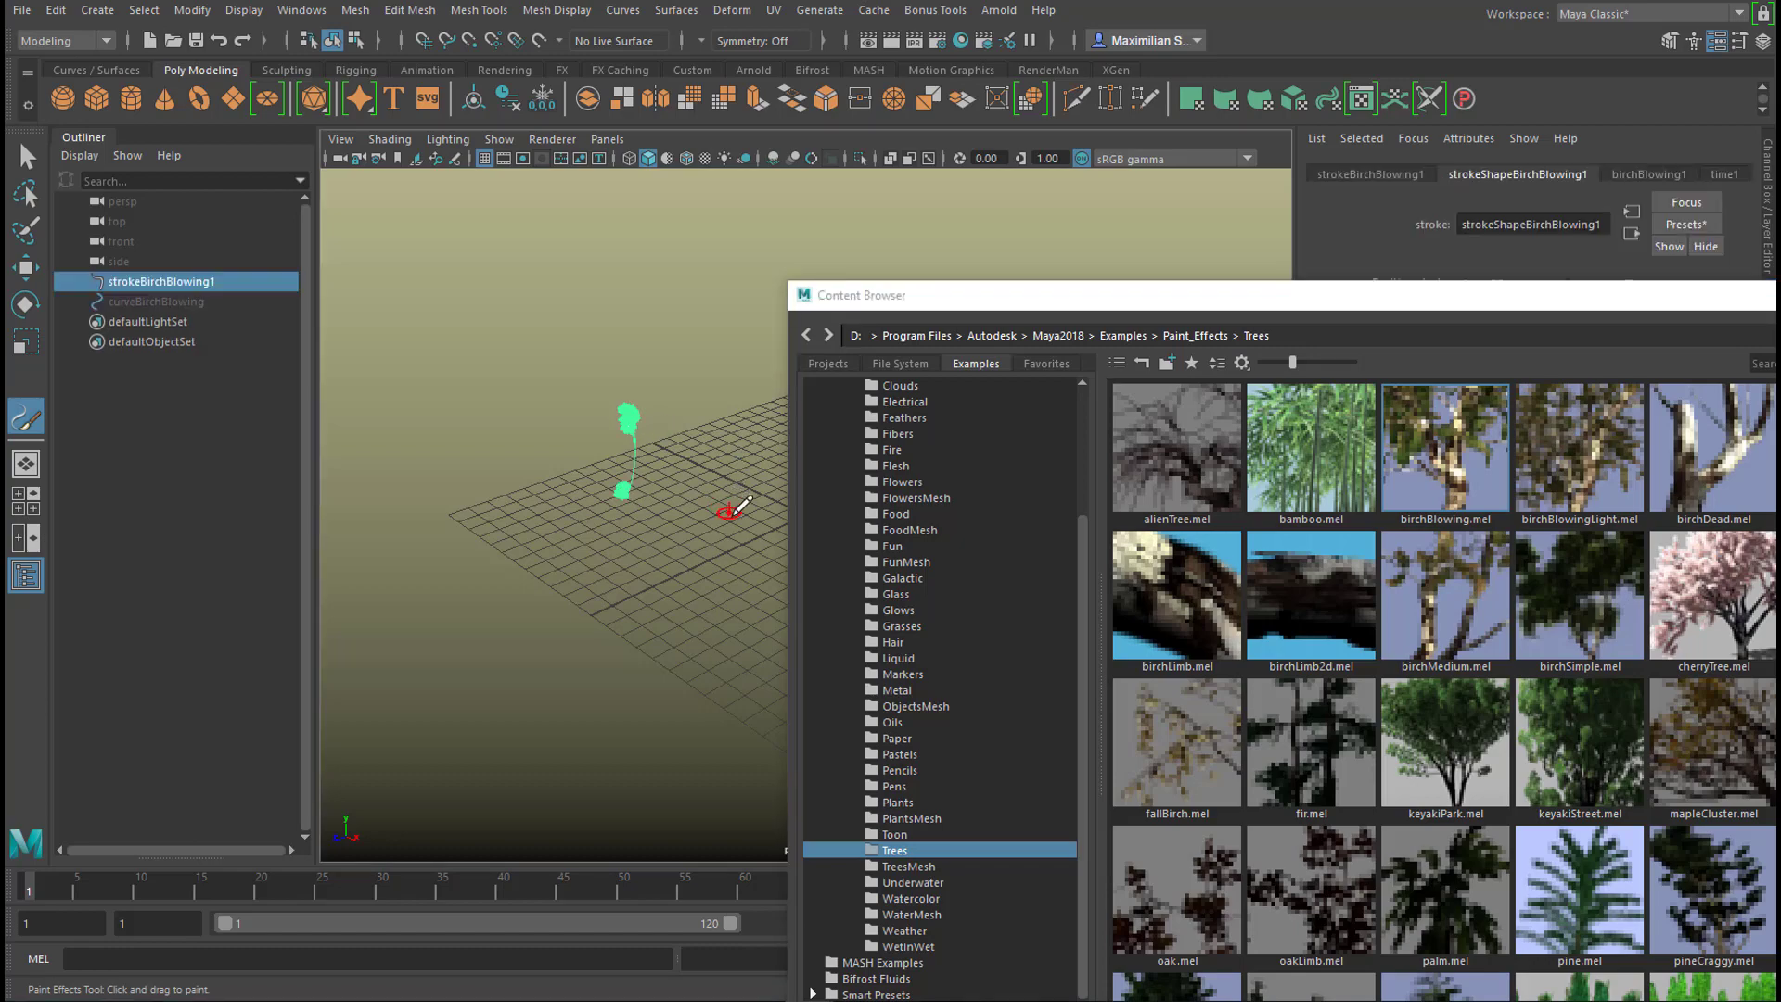
pyautogui.moveTo(666, 549)
pyautogui.keyDown('alt'); pyautogui.mouseDown()
pyautogui.moveTo(666, 576)
pyautogui.moveTo(614, 536)
pyautogui.moveTo(638, 542)
pyautogui.mouseUp(); pyautogui.keyUp('alt')
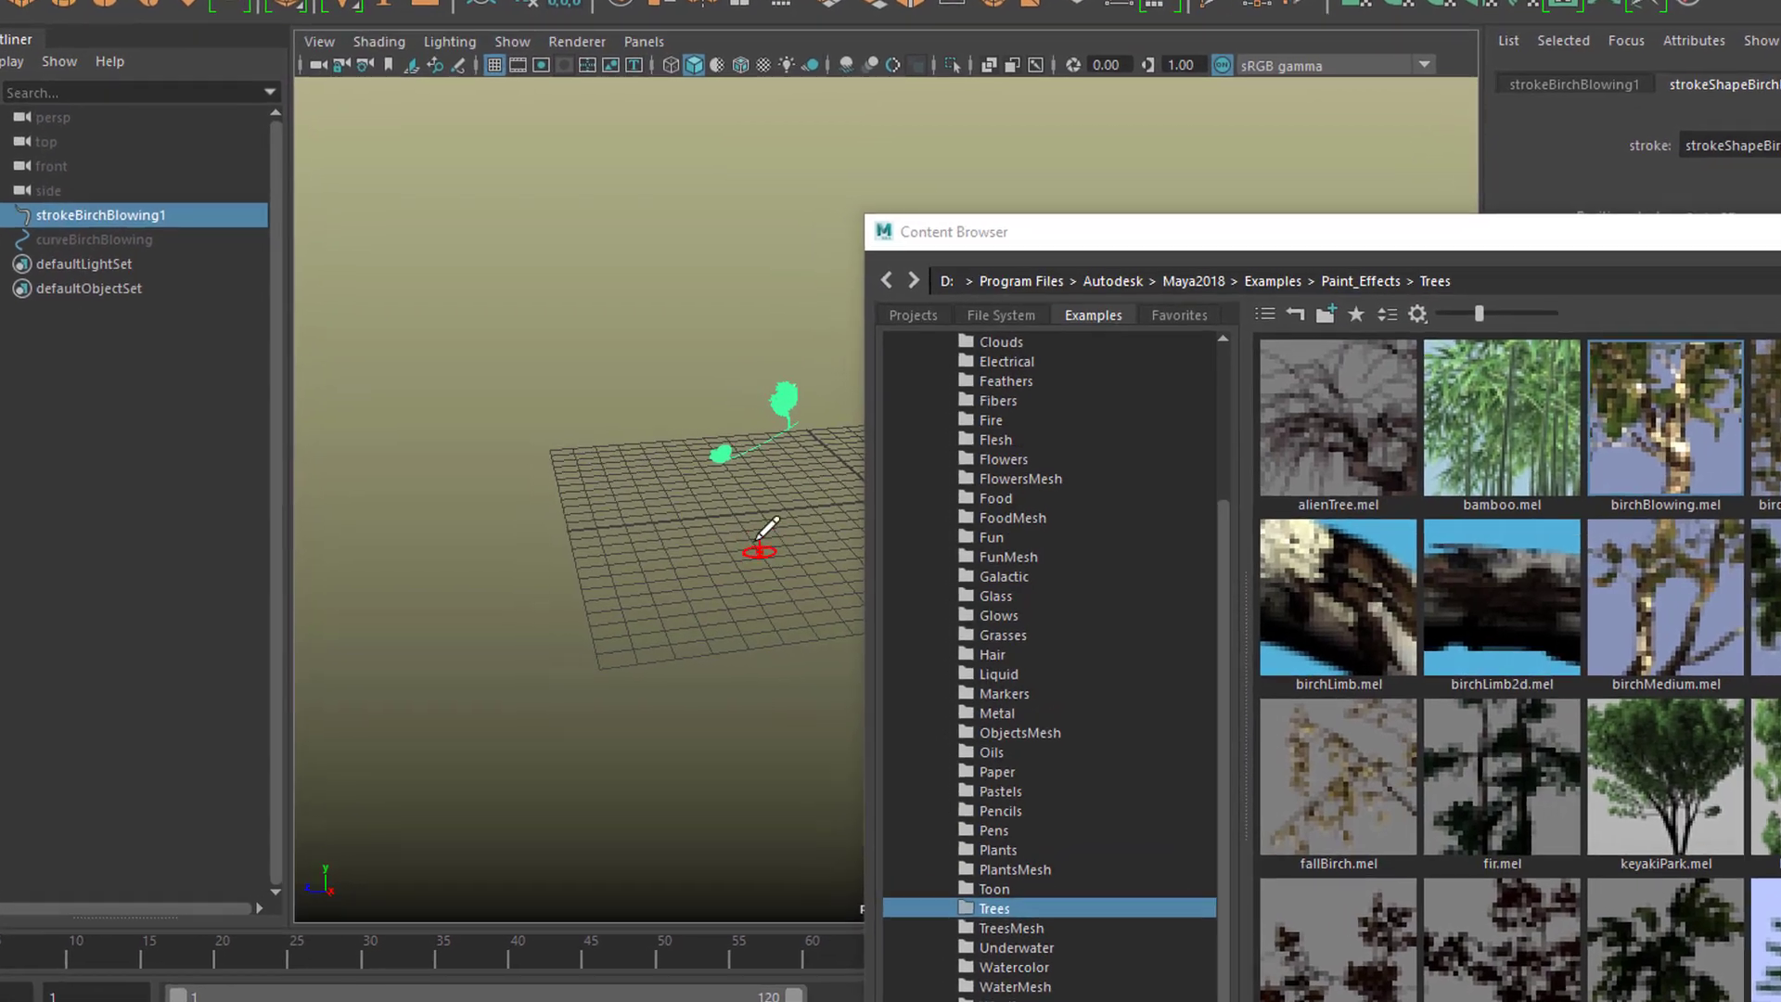
pyautogui.hotkey('ctrl', 'z')
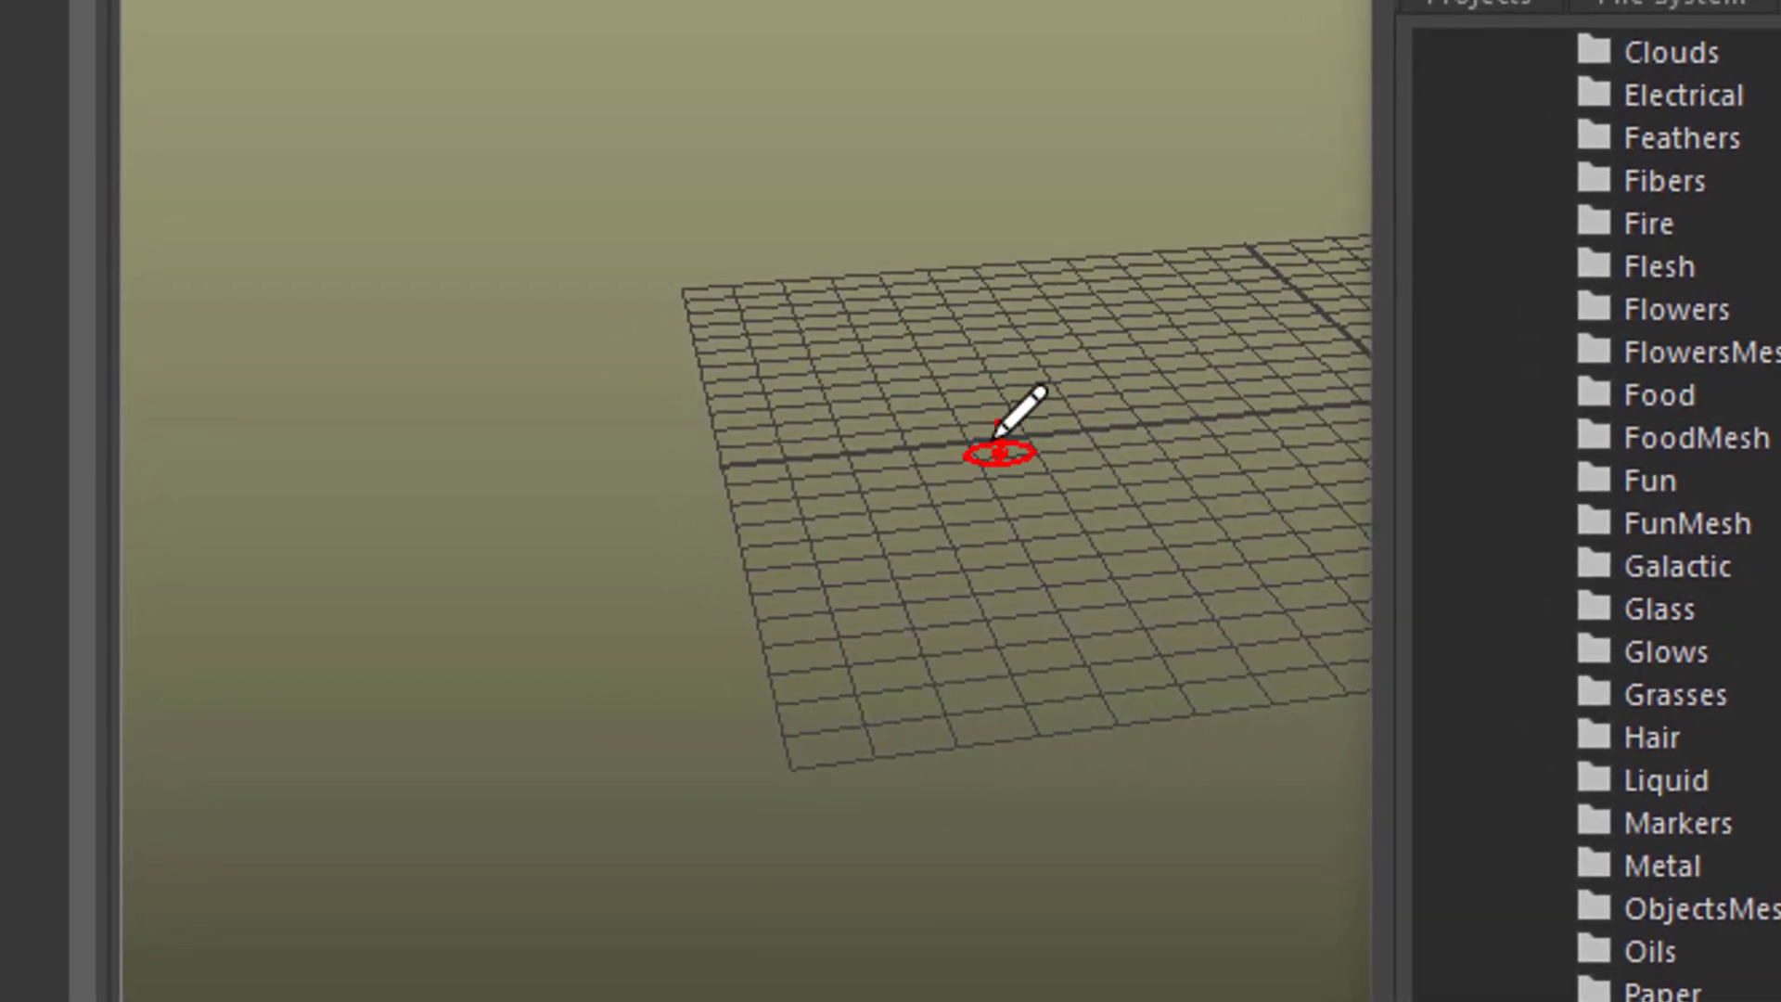
# - Enlarge the brush and paint a bigger birch tree stroke on the grid
pyautogui.moveTo(953, 451); pyautogui.dragTo(1156, 437)
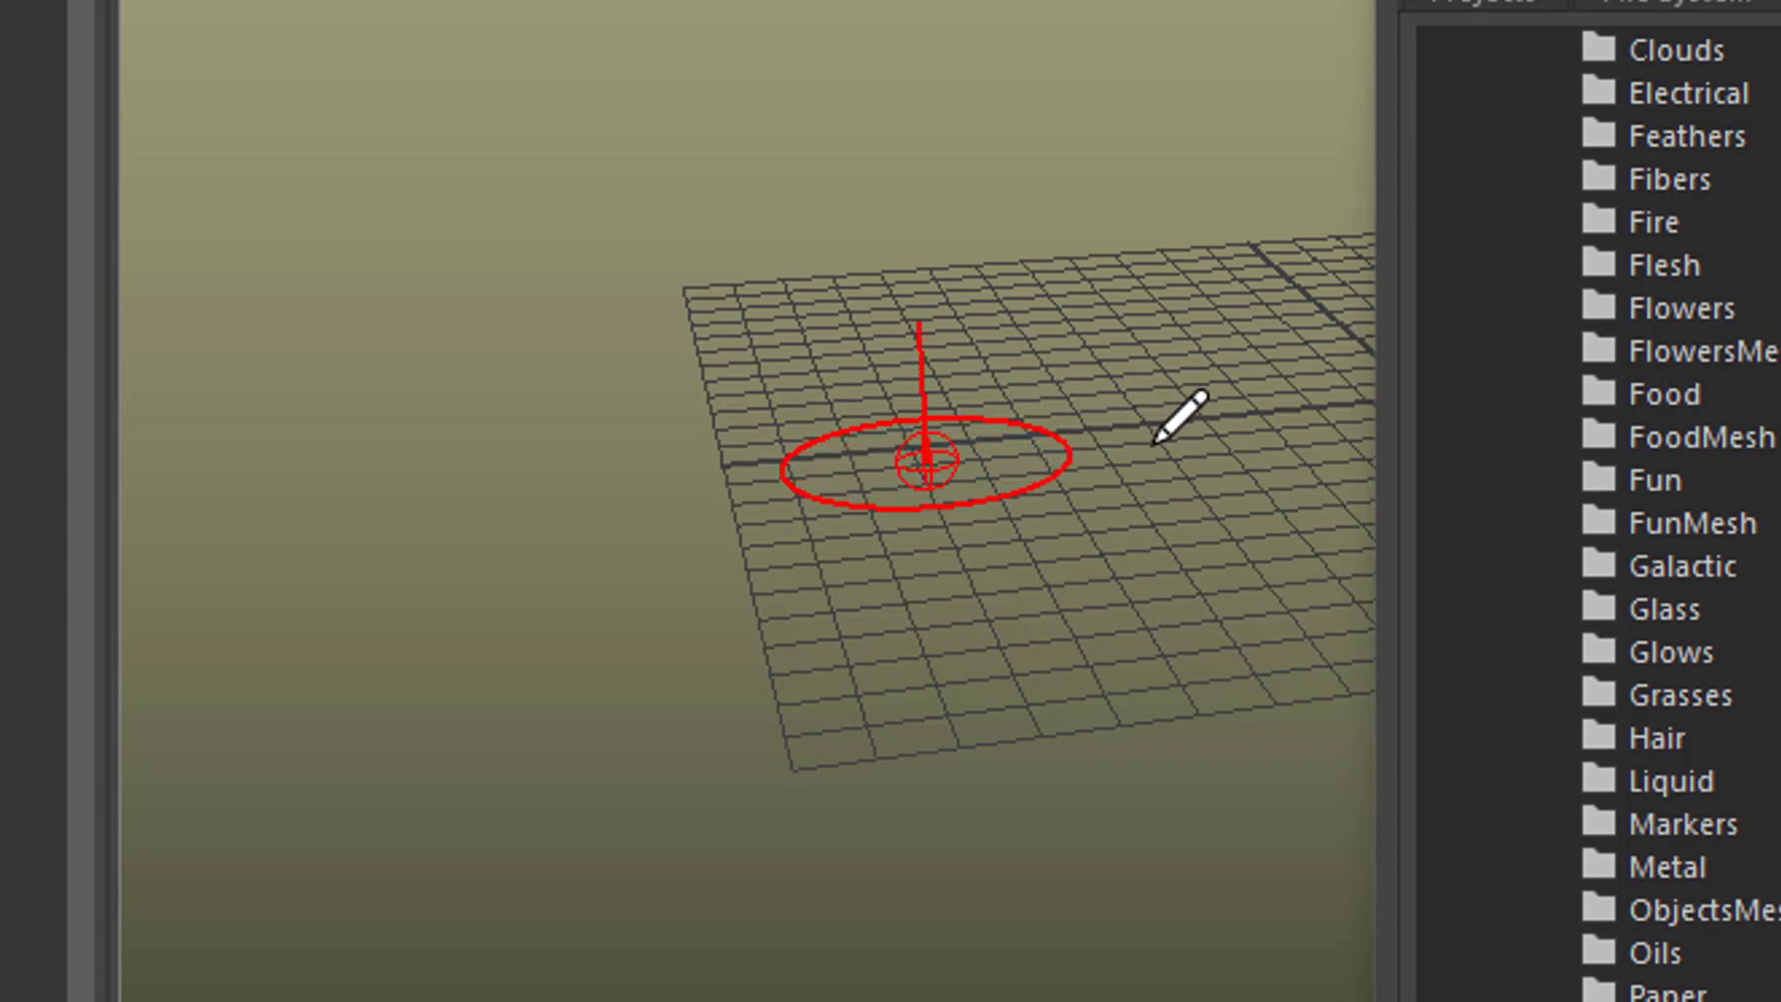
pyautogui.moveTo(991, 449); pyautogui.dragTo(1057, 436)
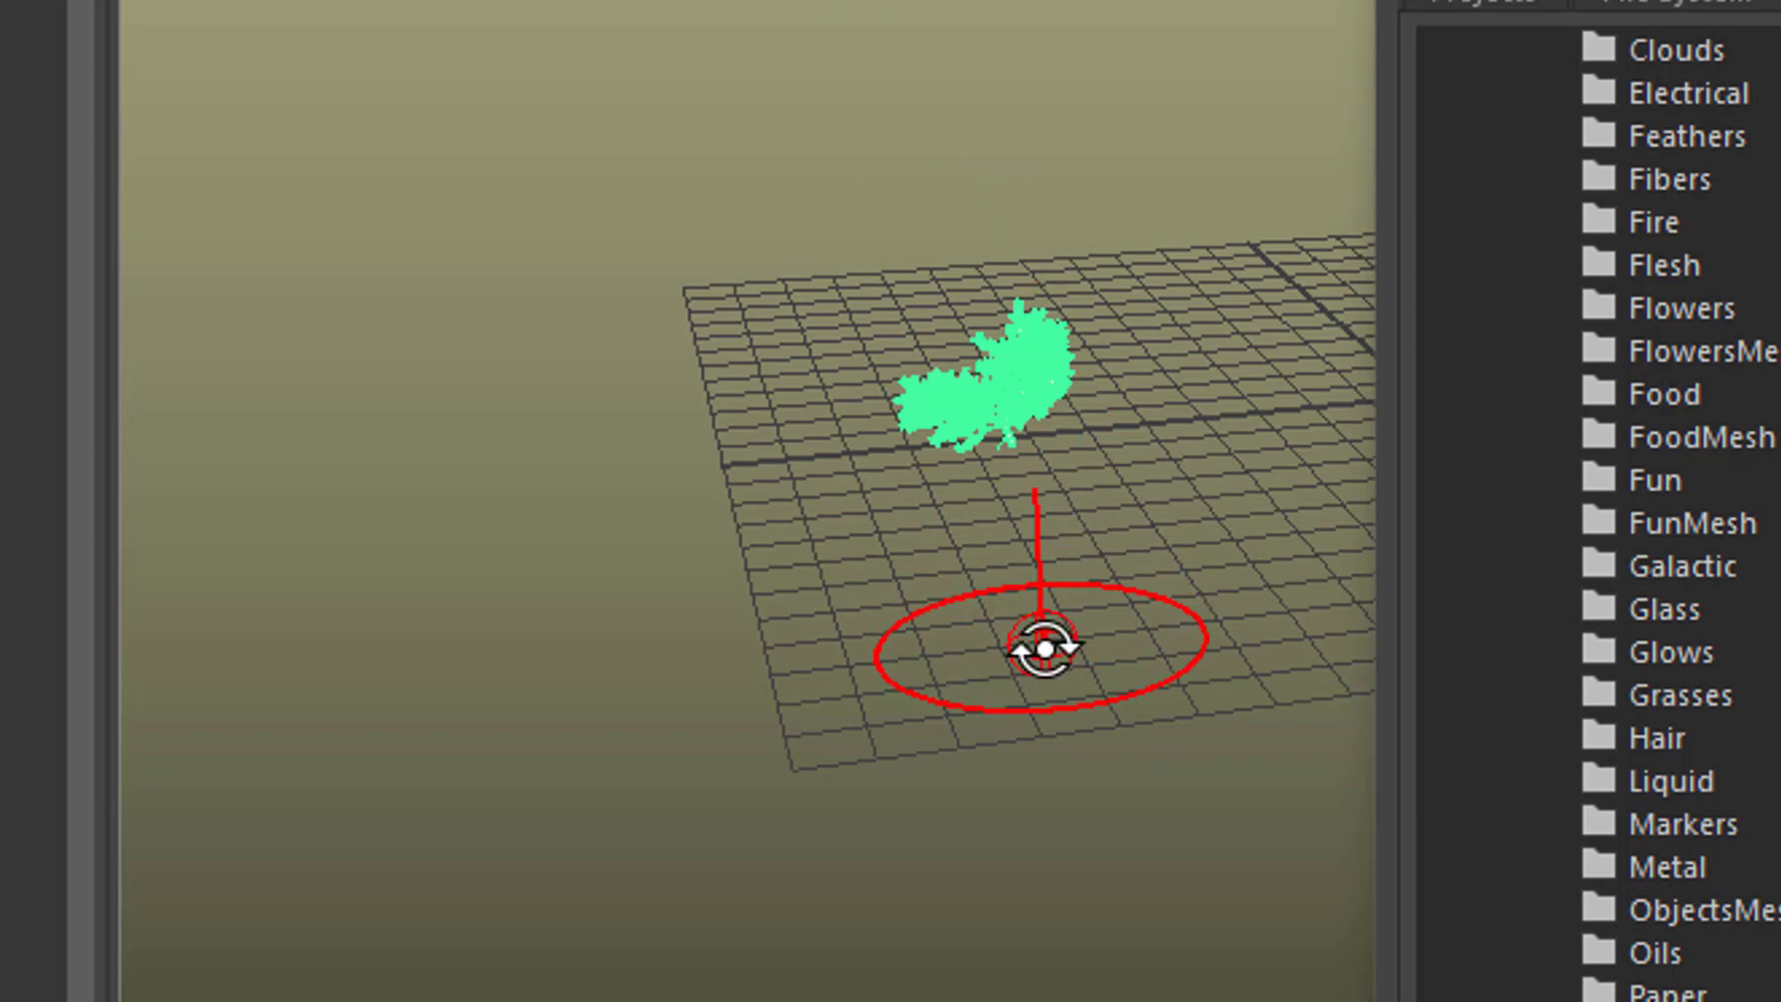
pyautogui.moveTo(1041, 656)
pyautogui.keyDown('alt'); pyautogui.mouseDown()
pyautogui.moveTo(704, 668)
pyautogui.moveTo(1312, 465)
pyautogui.mouseUp(); pyautogui.keyUp('alt')
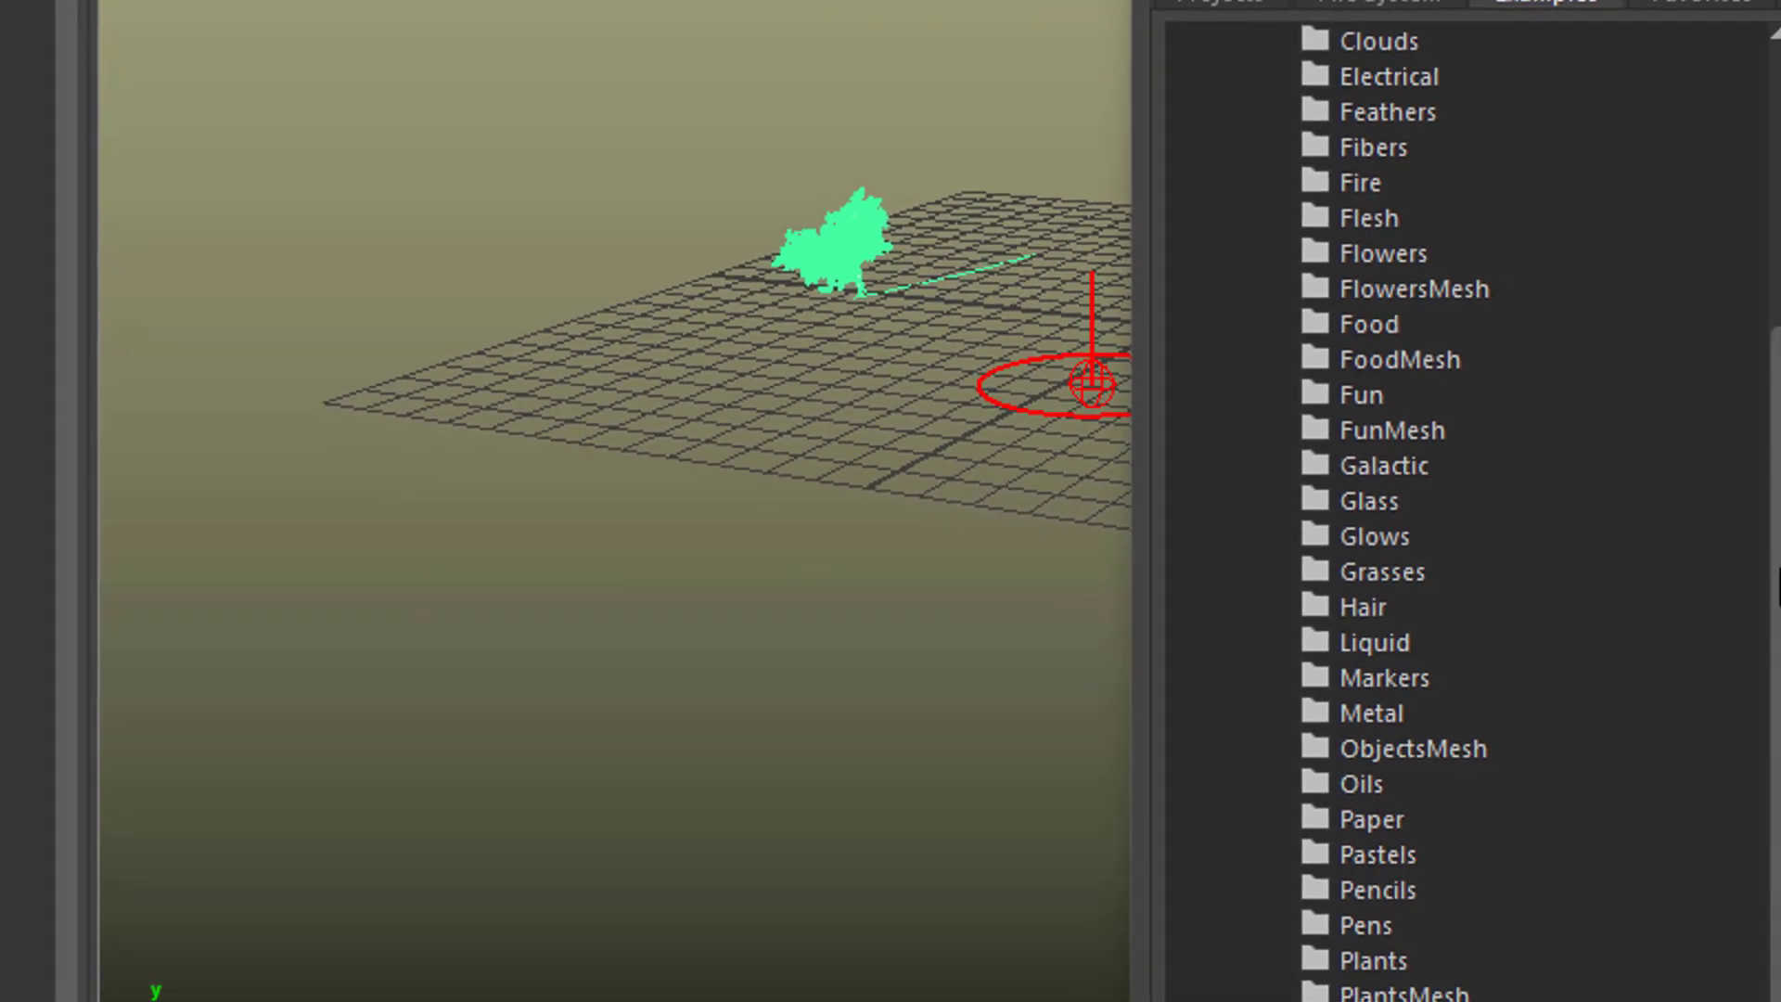
# - Pick the featherExoticLarge brush from Feathers and paint it beside the birch tree
pyautogui.scroll(4, 1475, 320)
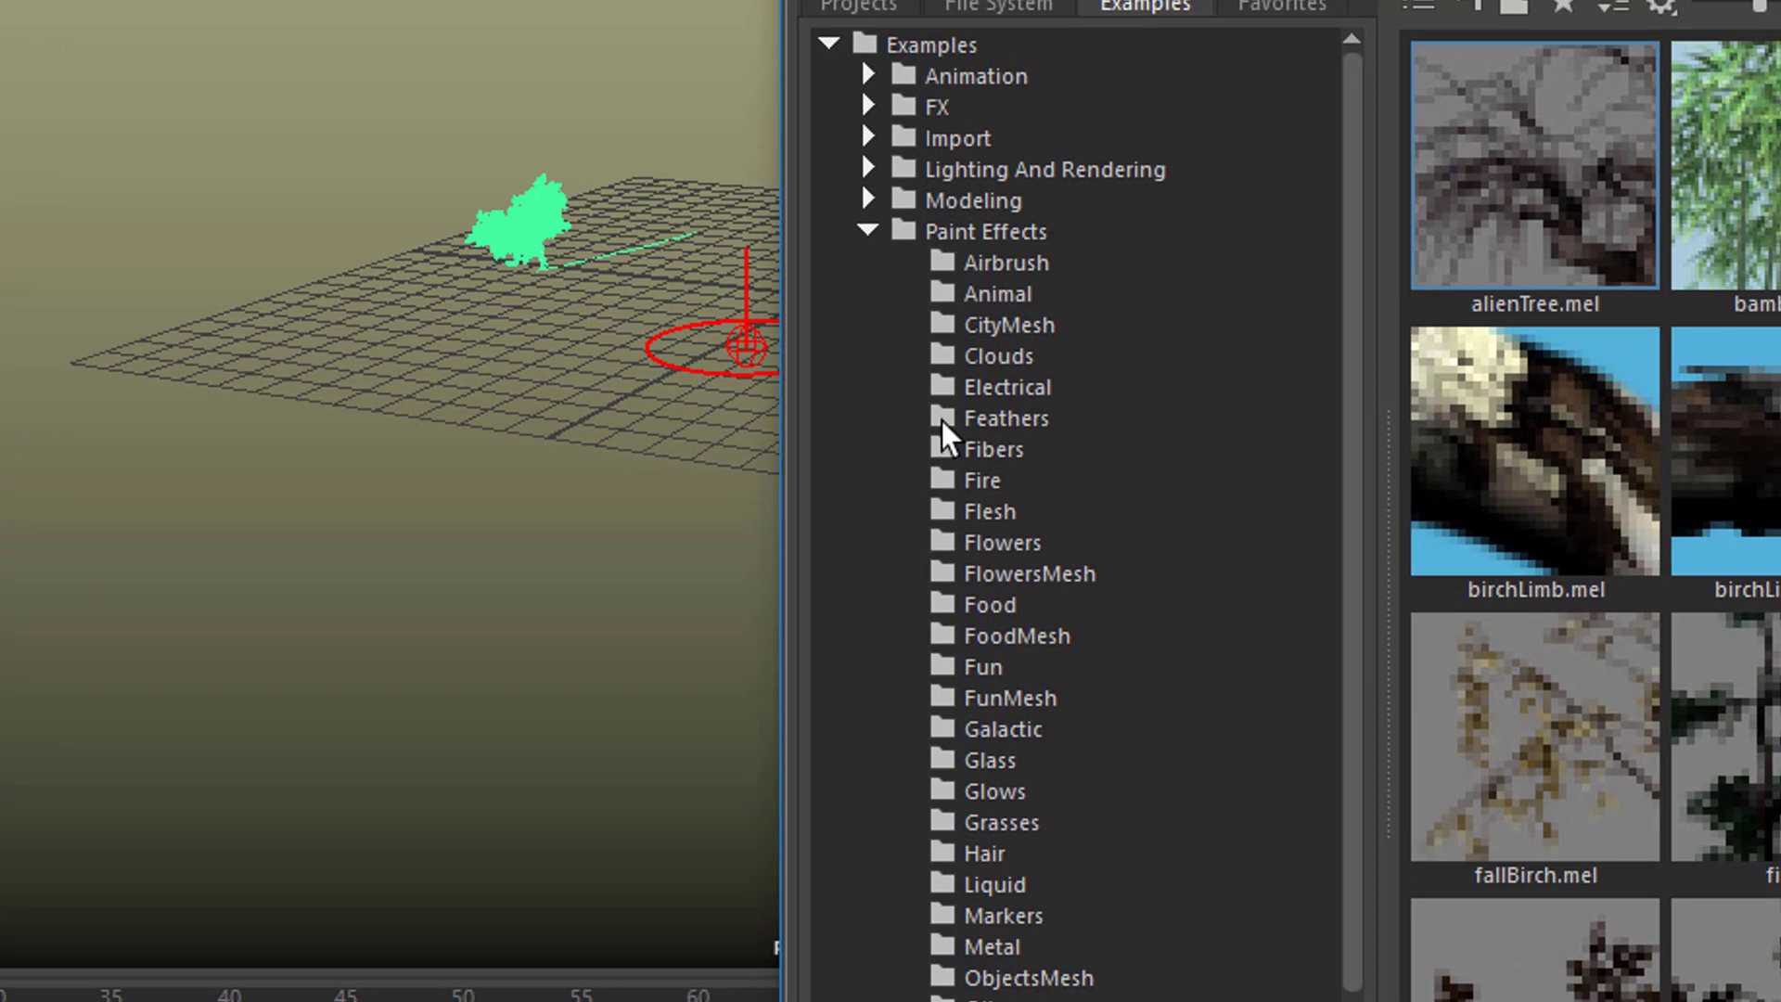
pyautogui.click(1053, 417)
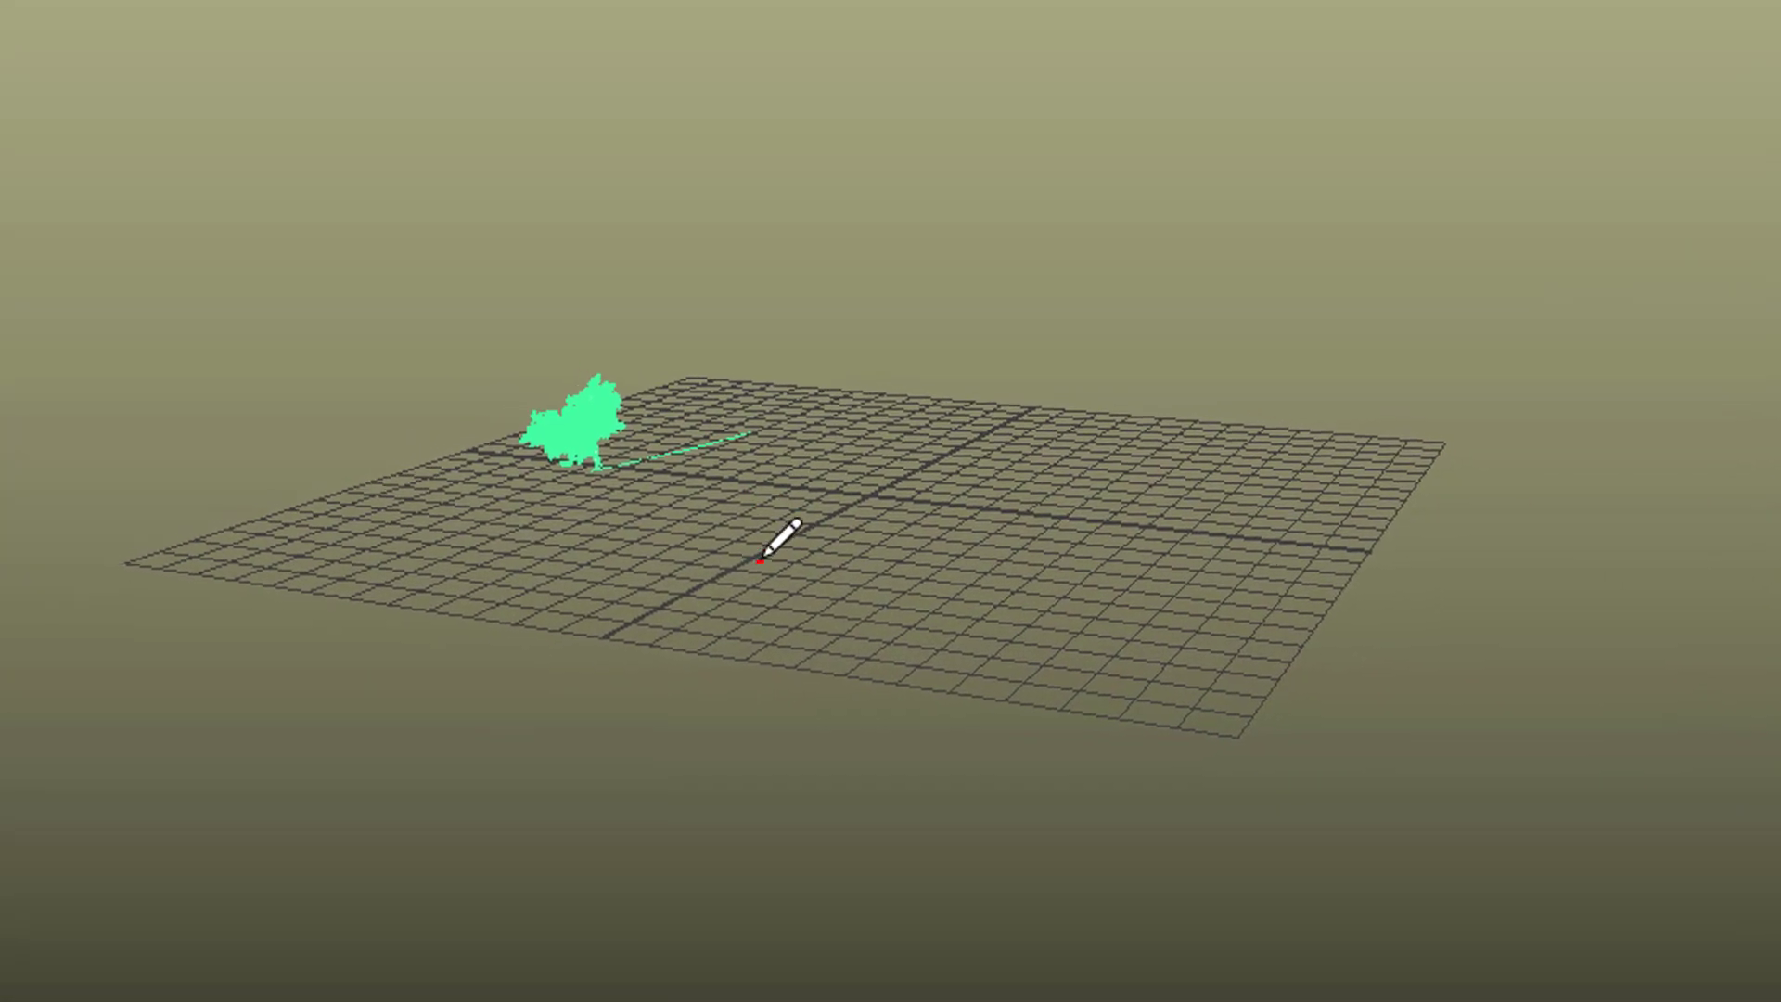
pyautogui.keyDown('alt'); pyautogui.moveTo(759, 560); pyautogui.dragTo(782, 477); pyautogui.keyUp('alt')
pyautogui.click(762, 466)
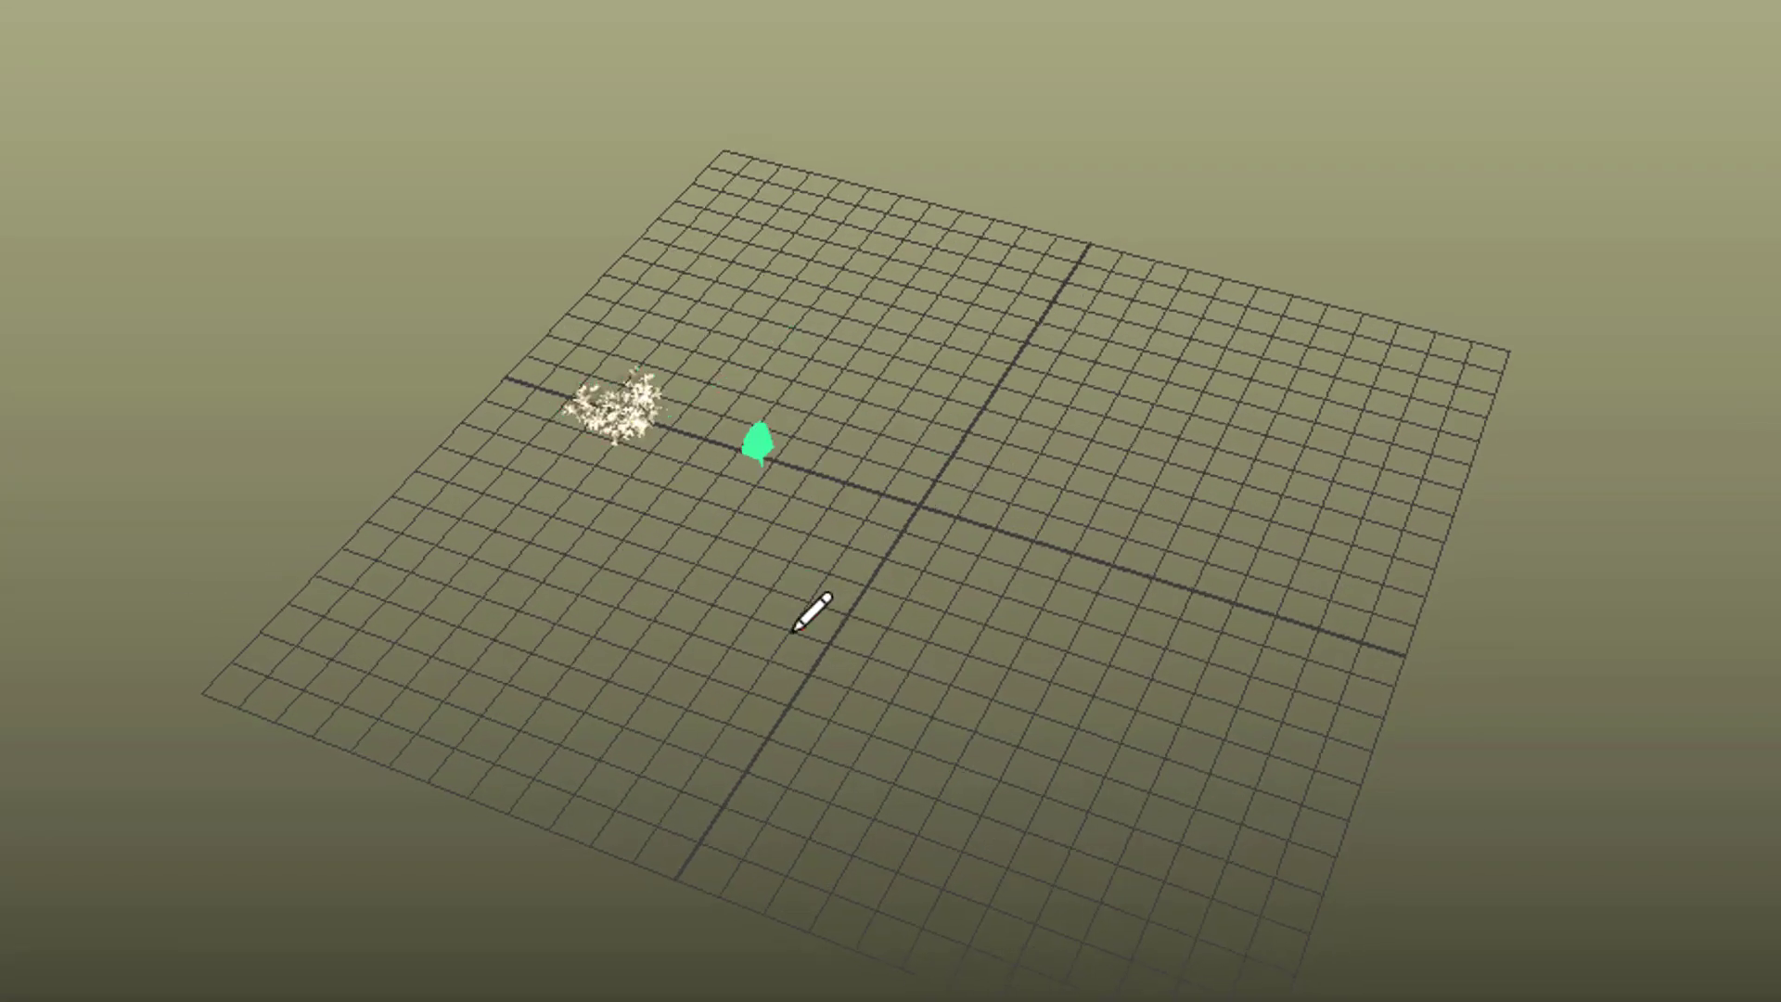
pyautogui.moveTo(815, 612)
pyautogui.keyDown('alt'); pyautogui.mouseDown()
pyautogui.moveTo(880, 525)
pyautogui.moveTo(775, 665)
pyautogui.moveTo(826, 616)
pyautogui.mouseUp(); pyautogui.keyUp('alt')
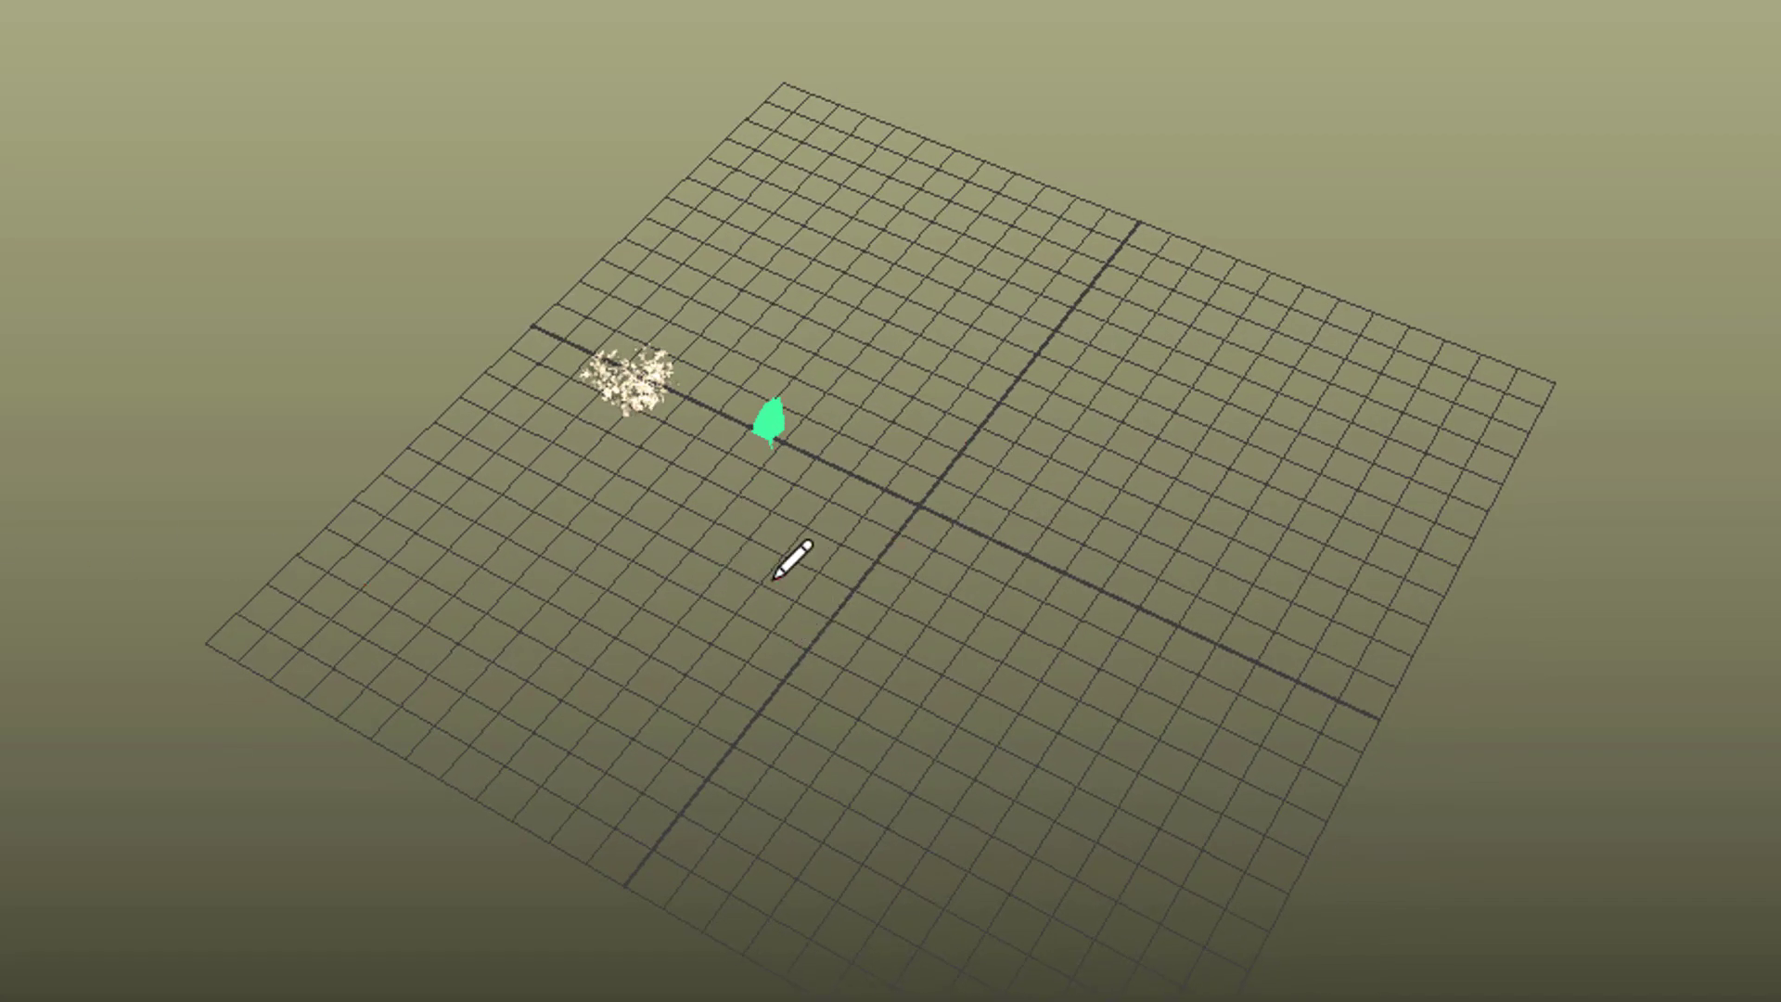
pyautogui.keyDown('alt'); pyautogui.moveTo(777, 577); pyautogui.dragTo(838, 545); pyautogui.keyUp('alt')
pyautogui.moveTo(958, 659)
pyautogui.keyDown('alt'); pyautogui.mouseDown()
pyautogui.moveTo(1014, 510)
pyautogui.moveTo(905, 557)
pyautogui.moveTo(1098, 529)
pyautogui.moveTo(1054, 544)
pyautogui.moveTo(1076, 543)
pyautogui.mouseUp(); pyautogui.keyUp('alt')
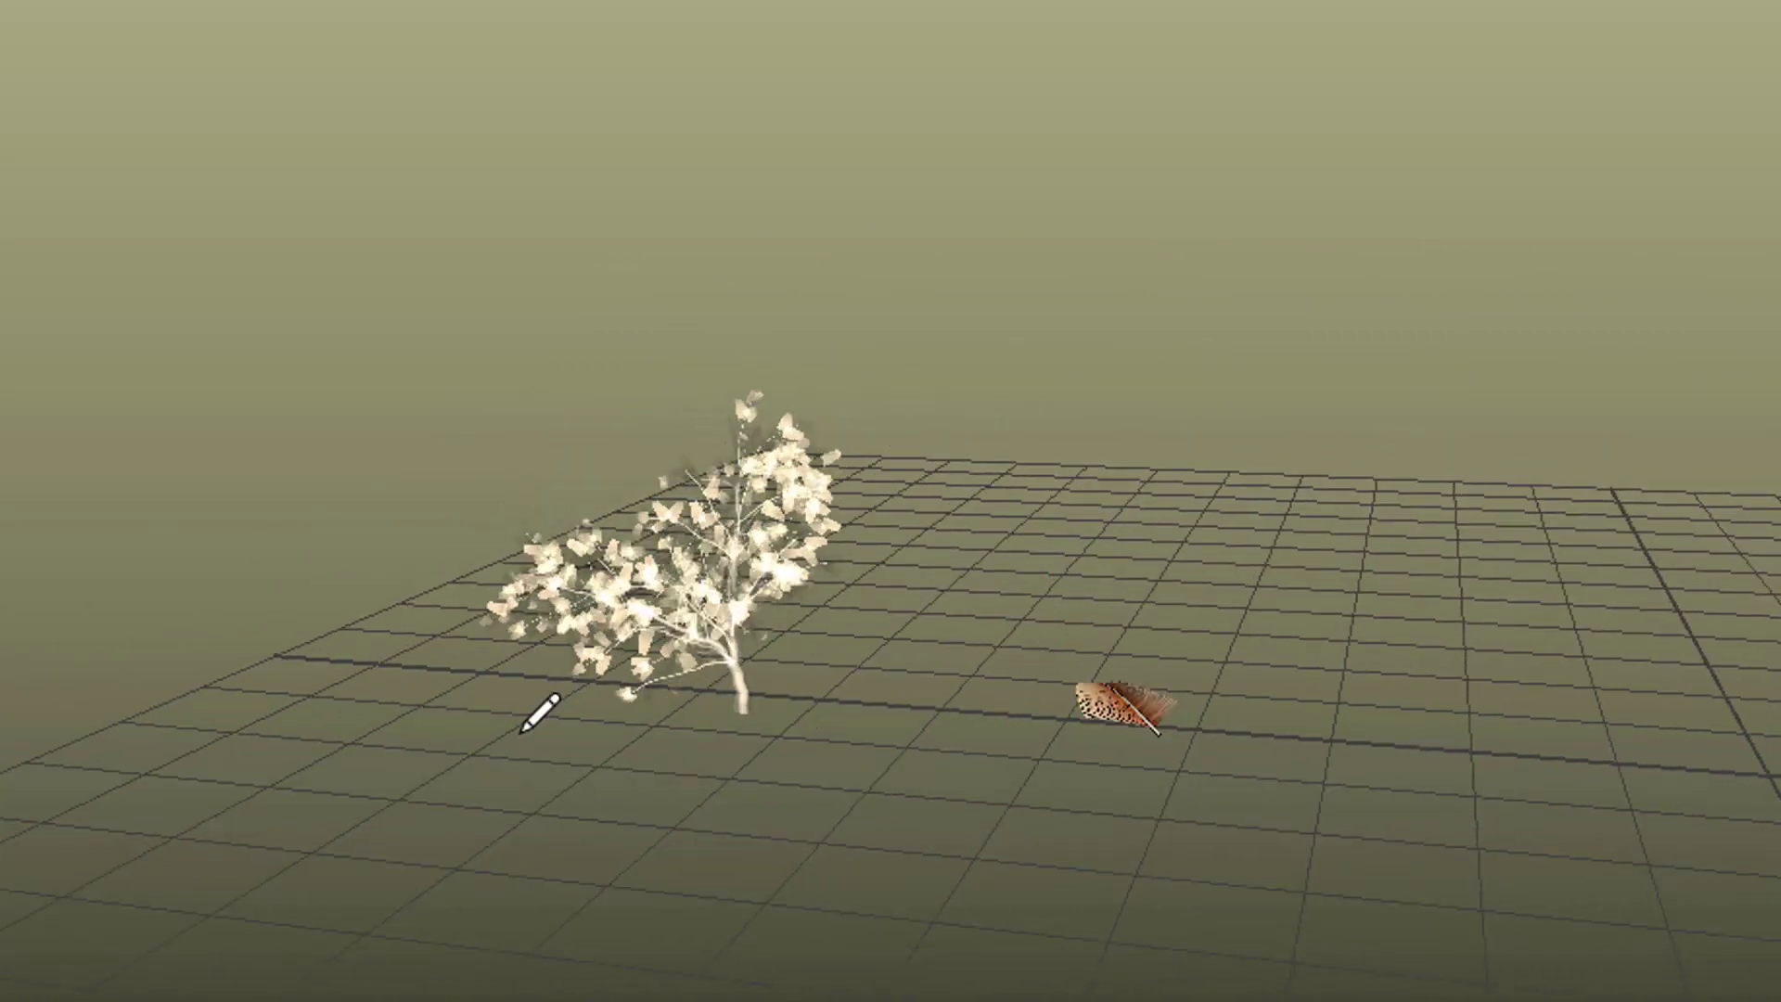
pyautogui.moveTo(1027, 749)
pyautogui.keyDown('alt'); pyautogui.mouseDown()
pyautogui.moveTo(974, 850)
pyautogui.moveTo(1185, 847)
pyautogui.moveTo(1105, 776)
pyautogui.moveTo(991, 765)
pyautogui.moveTo(962, 687)
pyautogui.moveTo(838, 748)
pyautogui.moveTo(1177, 763)
pyautogui.moveTo(1154, 813)
pyautogui.moveTo(1205, 799)
pyautogui.moveTo(1021, 787)
pyautogui.moveTo(1006, 831)
pyautogui.moveTo(1087, 868)
pyautogui.moveTo(1137, 823)
pyautogui.moveTo(919, 721)
pyautogui.moveTo(922, 743)
pyautogui.moveTo(1042, 752)
pyautogui.moveTo(1066, 779)
pyautogui.moveTo(1003, 753)
pyautogui.moveTo(922, 767)
pyautogui.moveTo(968, 799)
pyautogui.moveTo(831, 702)
pyautogui.mouseUp(); pyautogui.keyUp('alt')
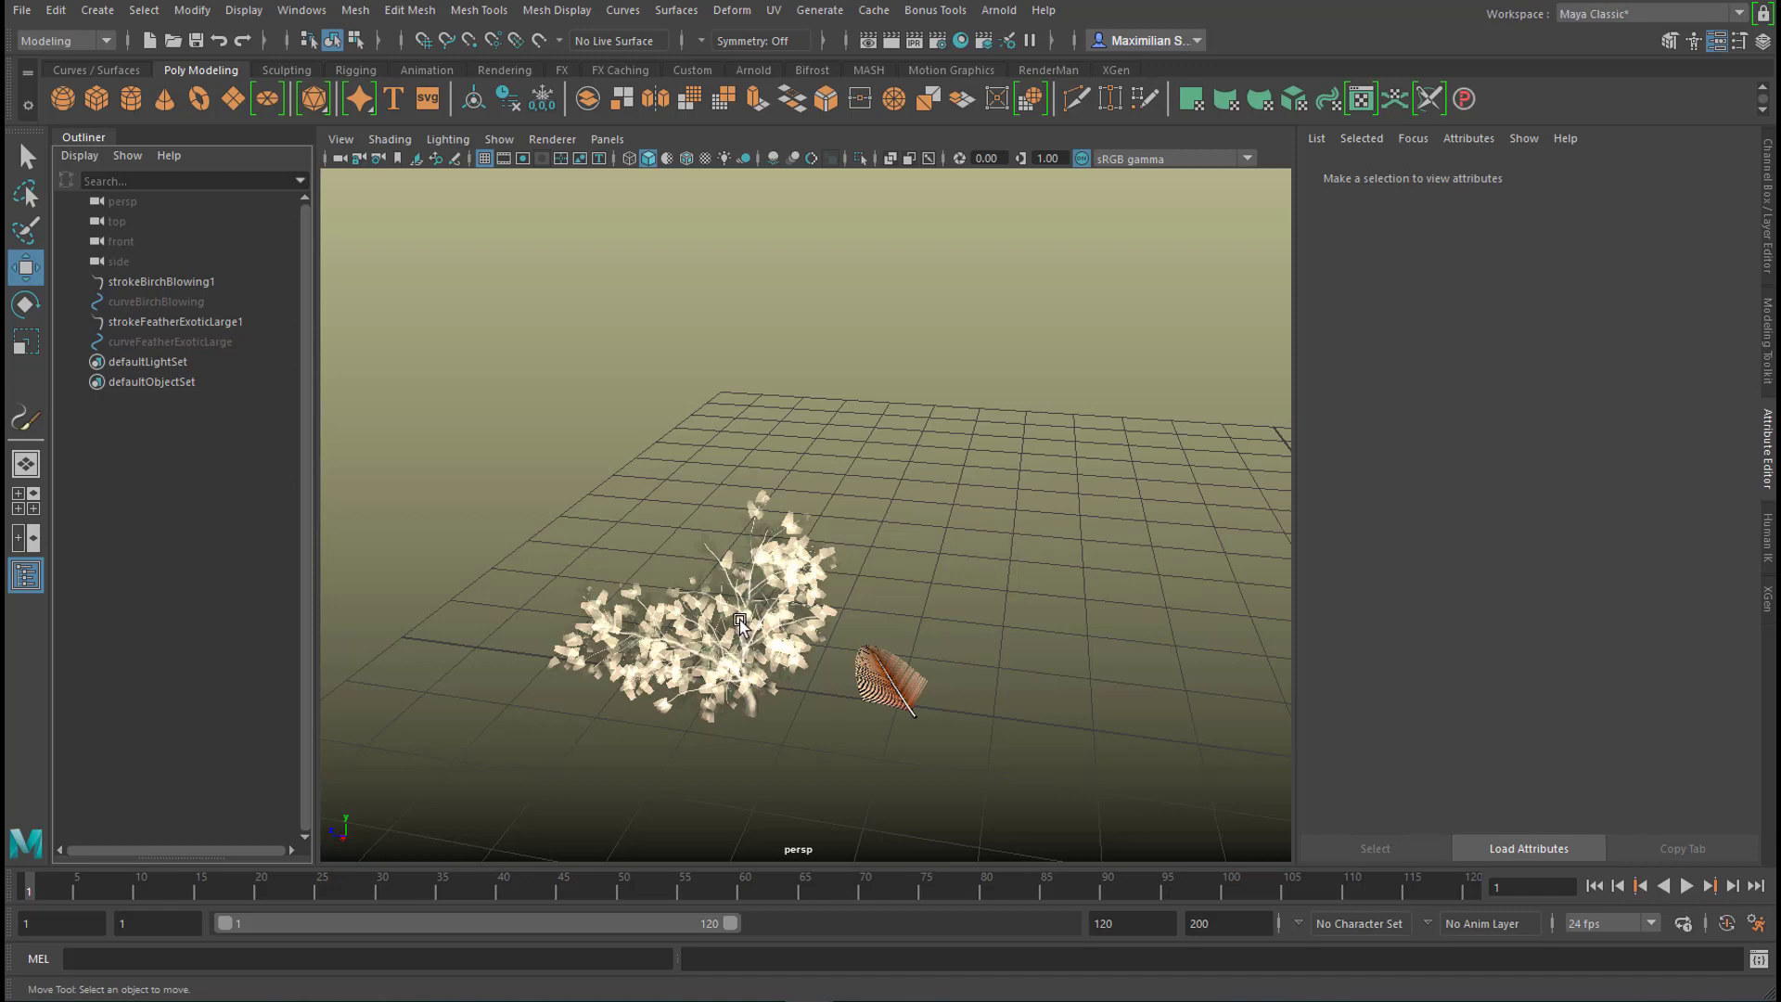
# - Float the birch stroke's attributes in a copied-tab window moved to the left
pyautogui.click(742, 633)
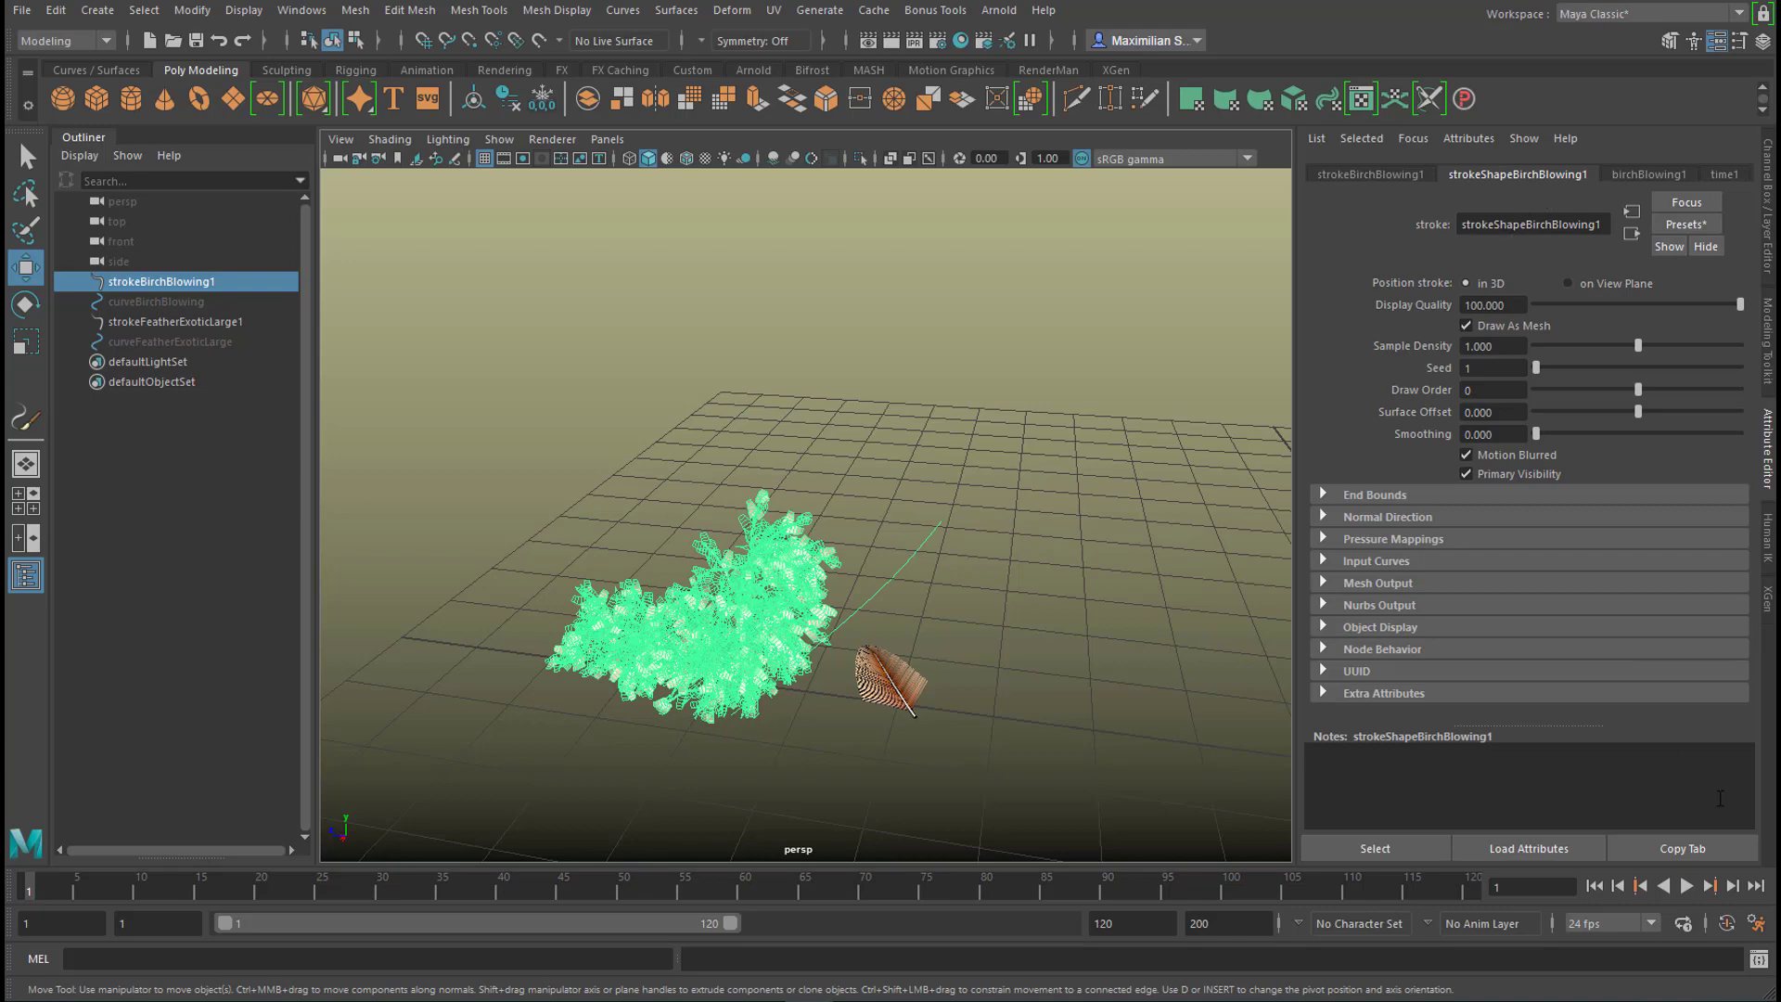
pyautogui.click(1705, 853)
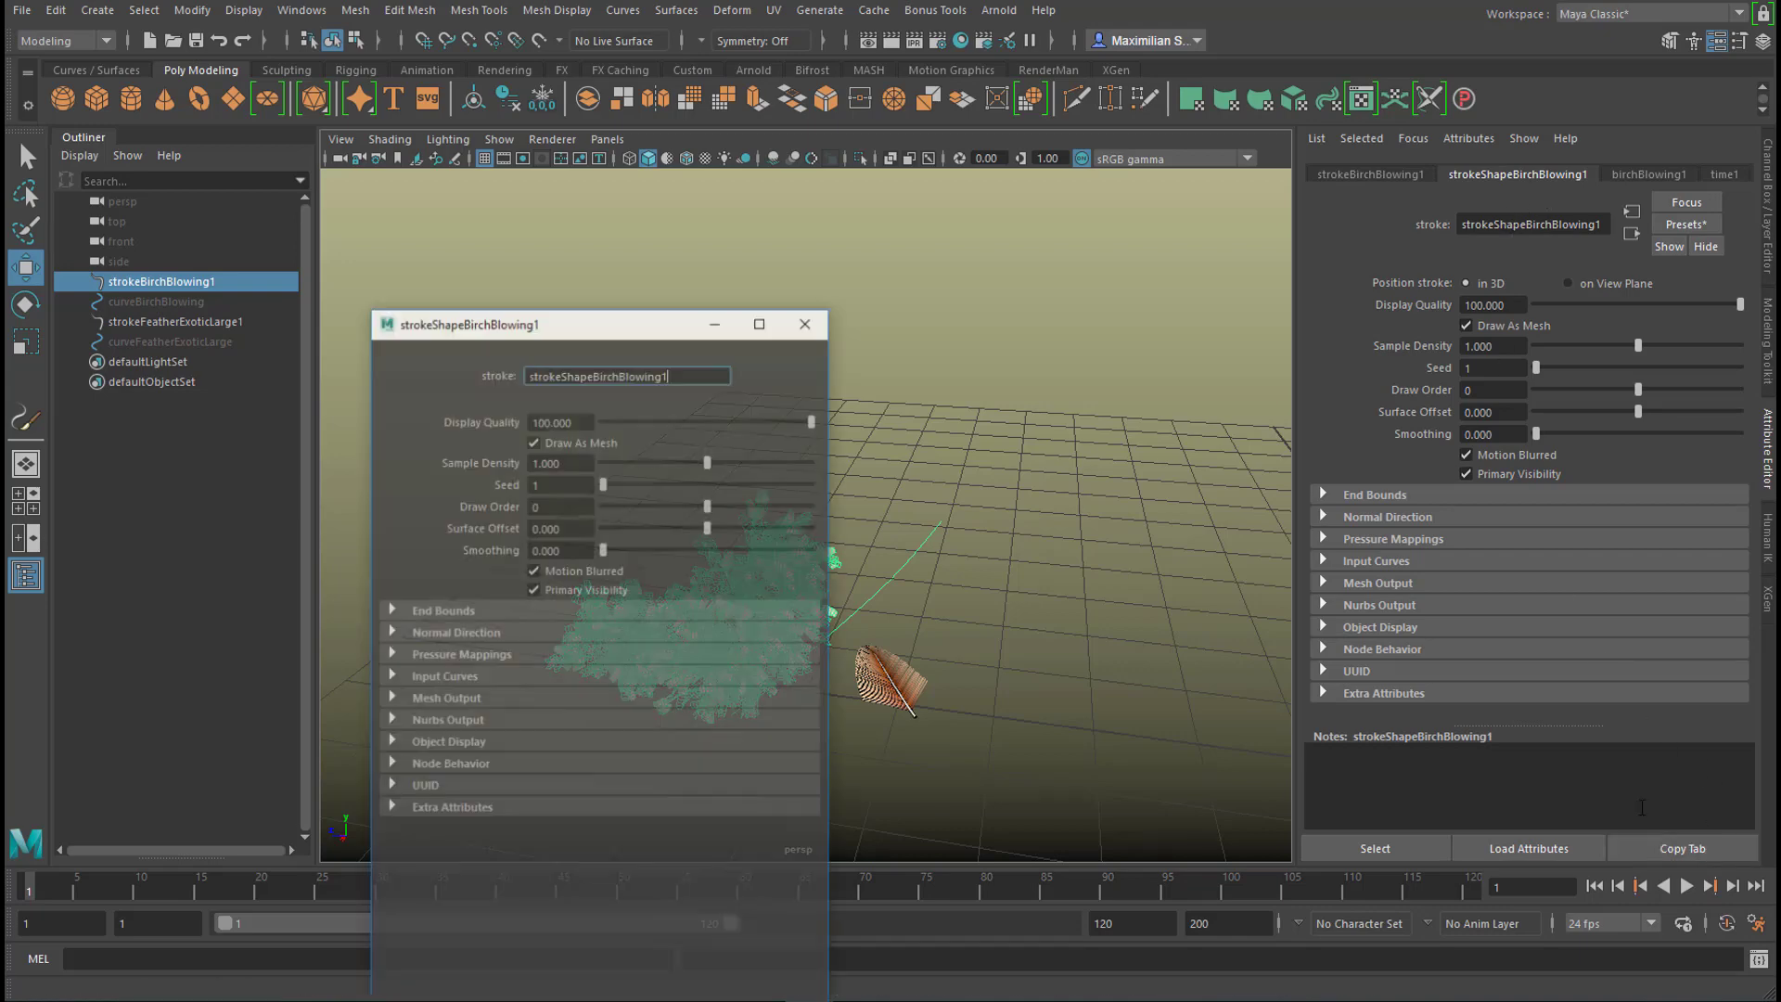
pyautogui.moveTo(624, 336)
pyautogui.mouseDown()
pyautogui.moveTo(334, 225)
pyautogui.moveTo(329, 176)
pyautogui.mouseUp()
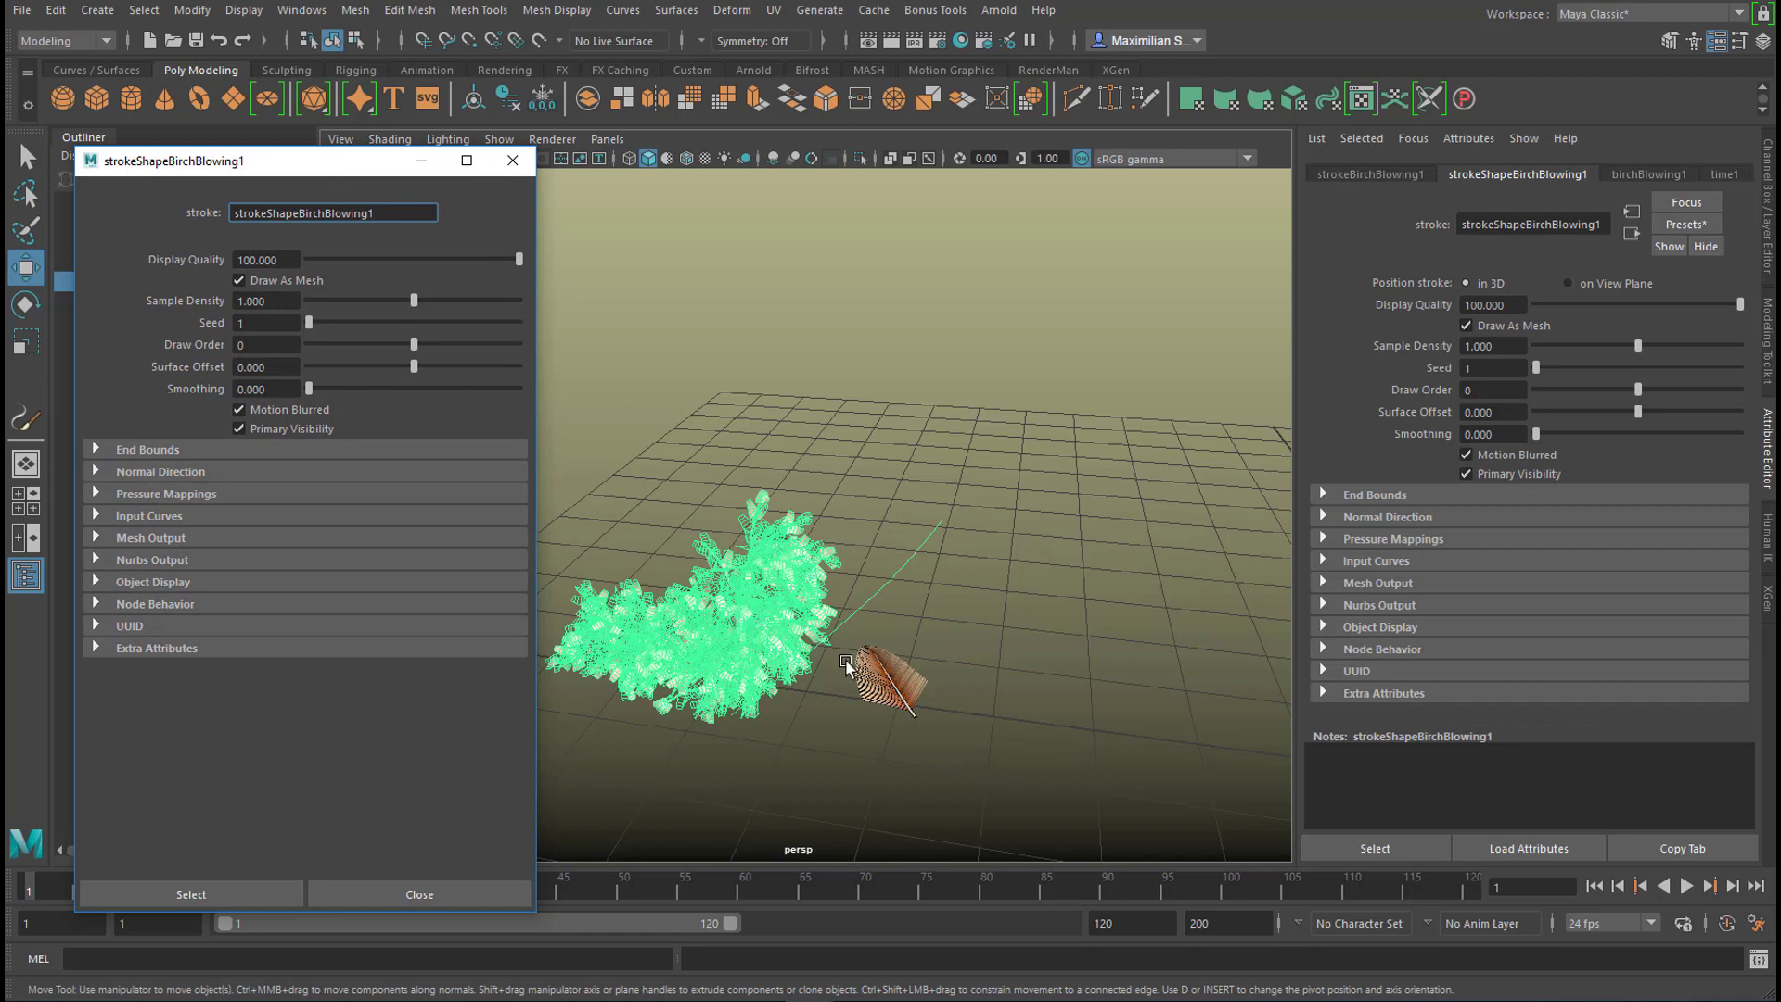
# - Float the feather stroke's attributes in a copied-tab window moved to the right
pyautogui.click(897, 691)
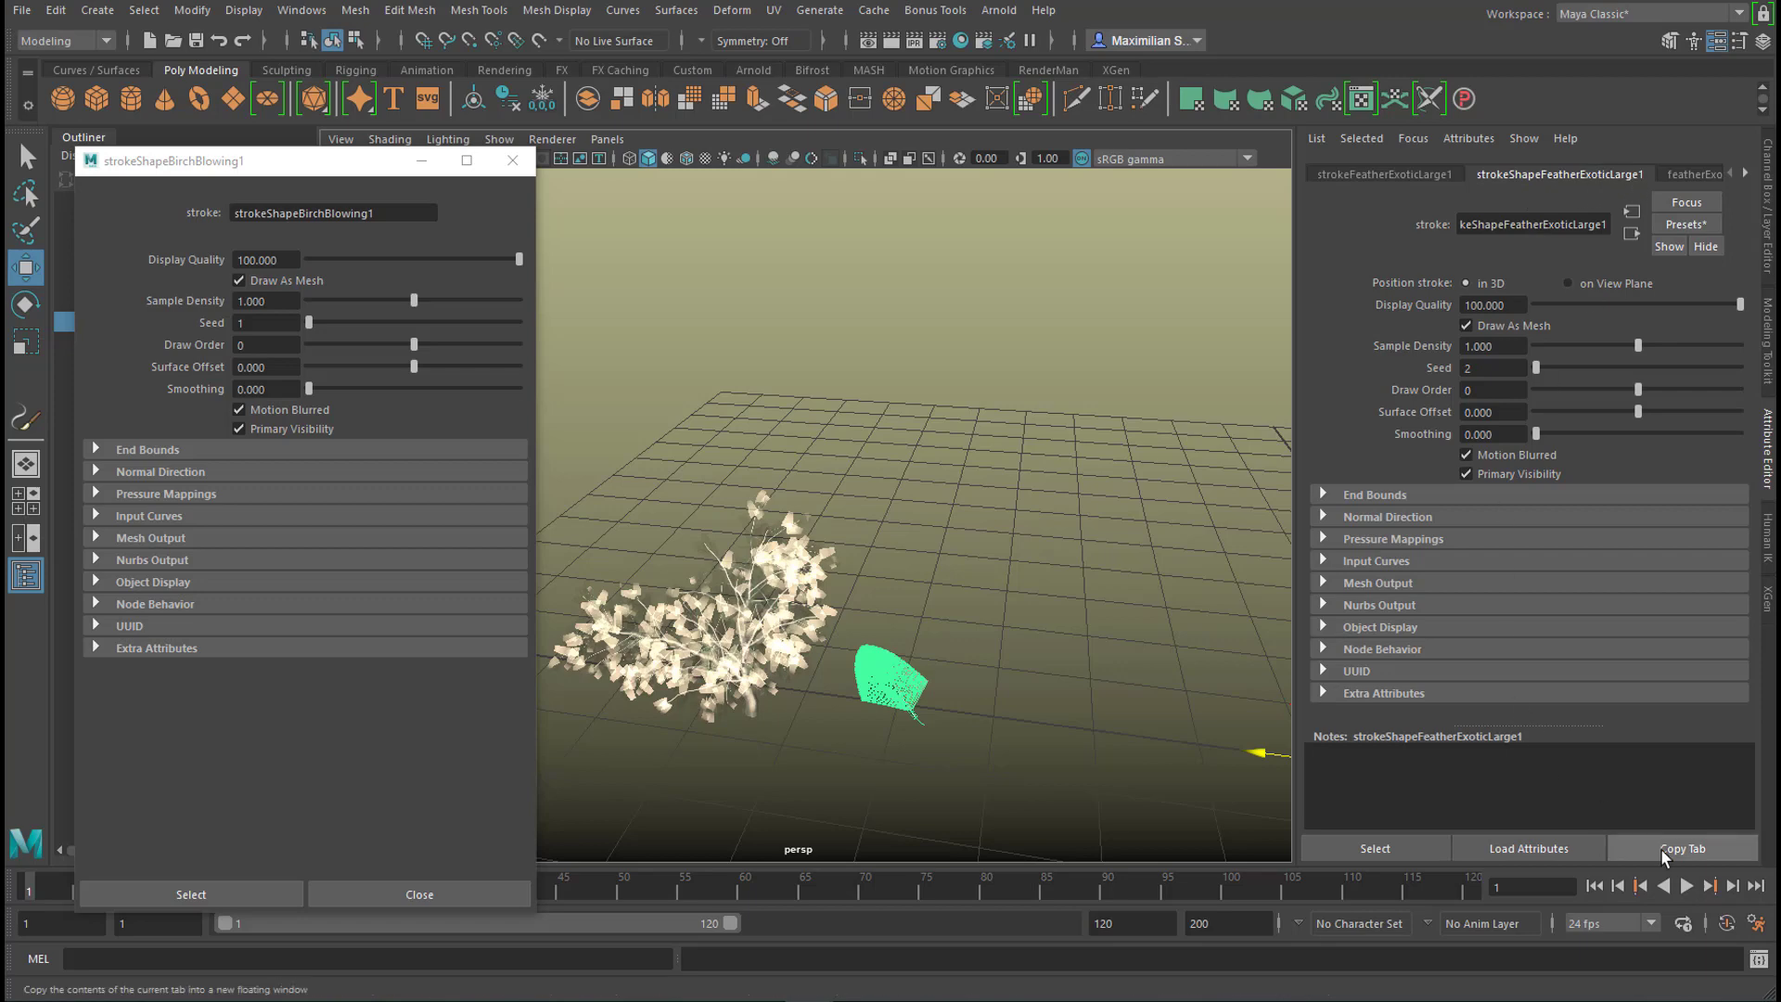
pyautogui.click(1702, 855)
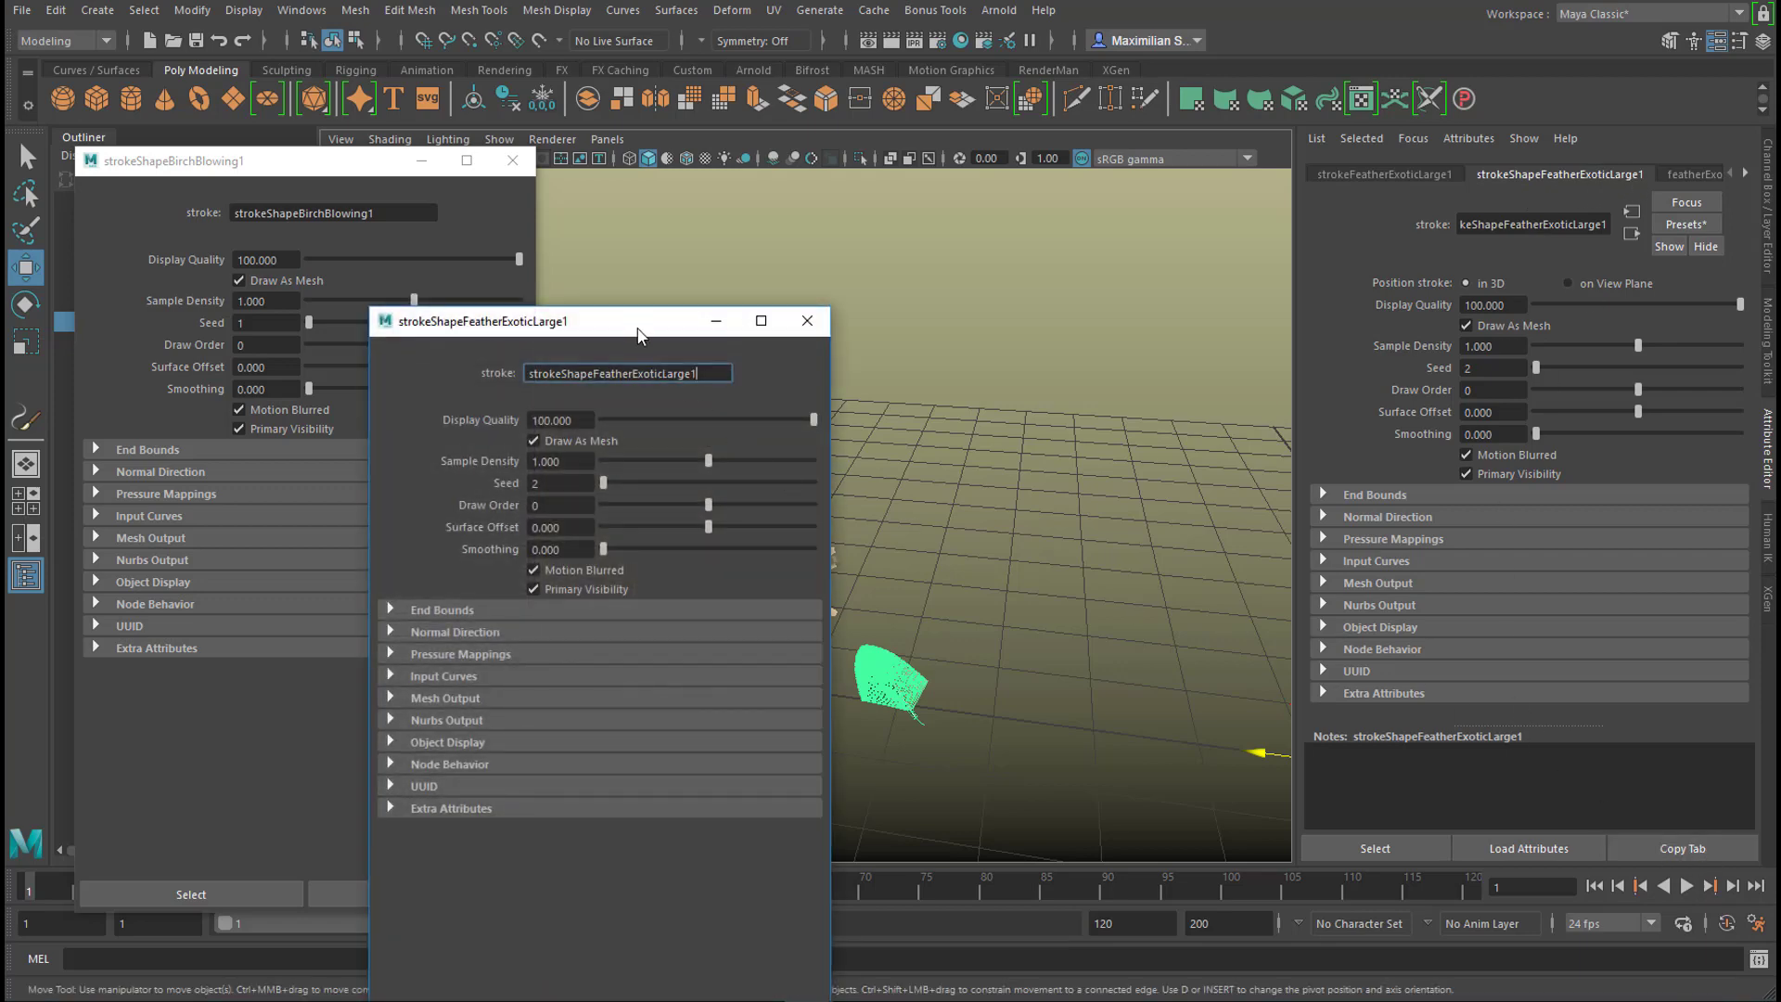
pyautogui.moveTo(647, 335); pyautogui.dragTo(1272, 178)
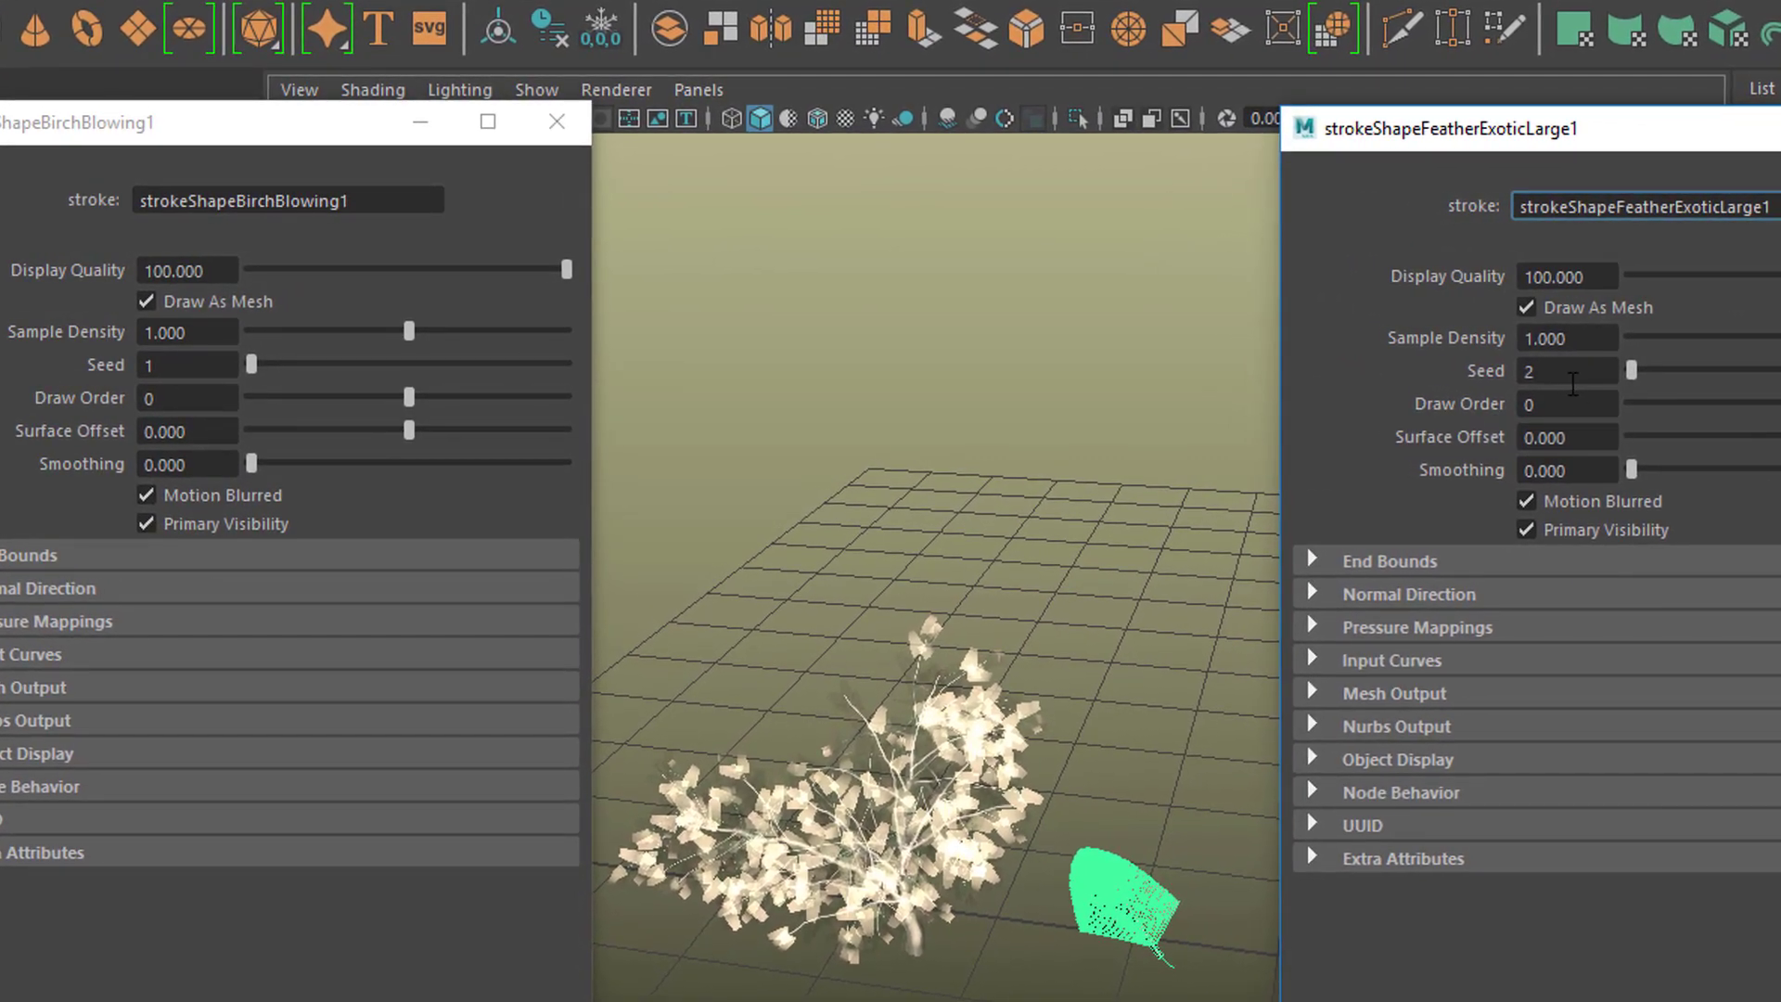
# - Change the birch stroke's Seed value to 2
pyautogui.click(165, 357)
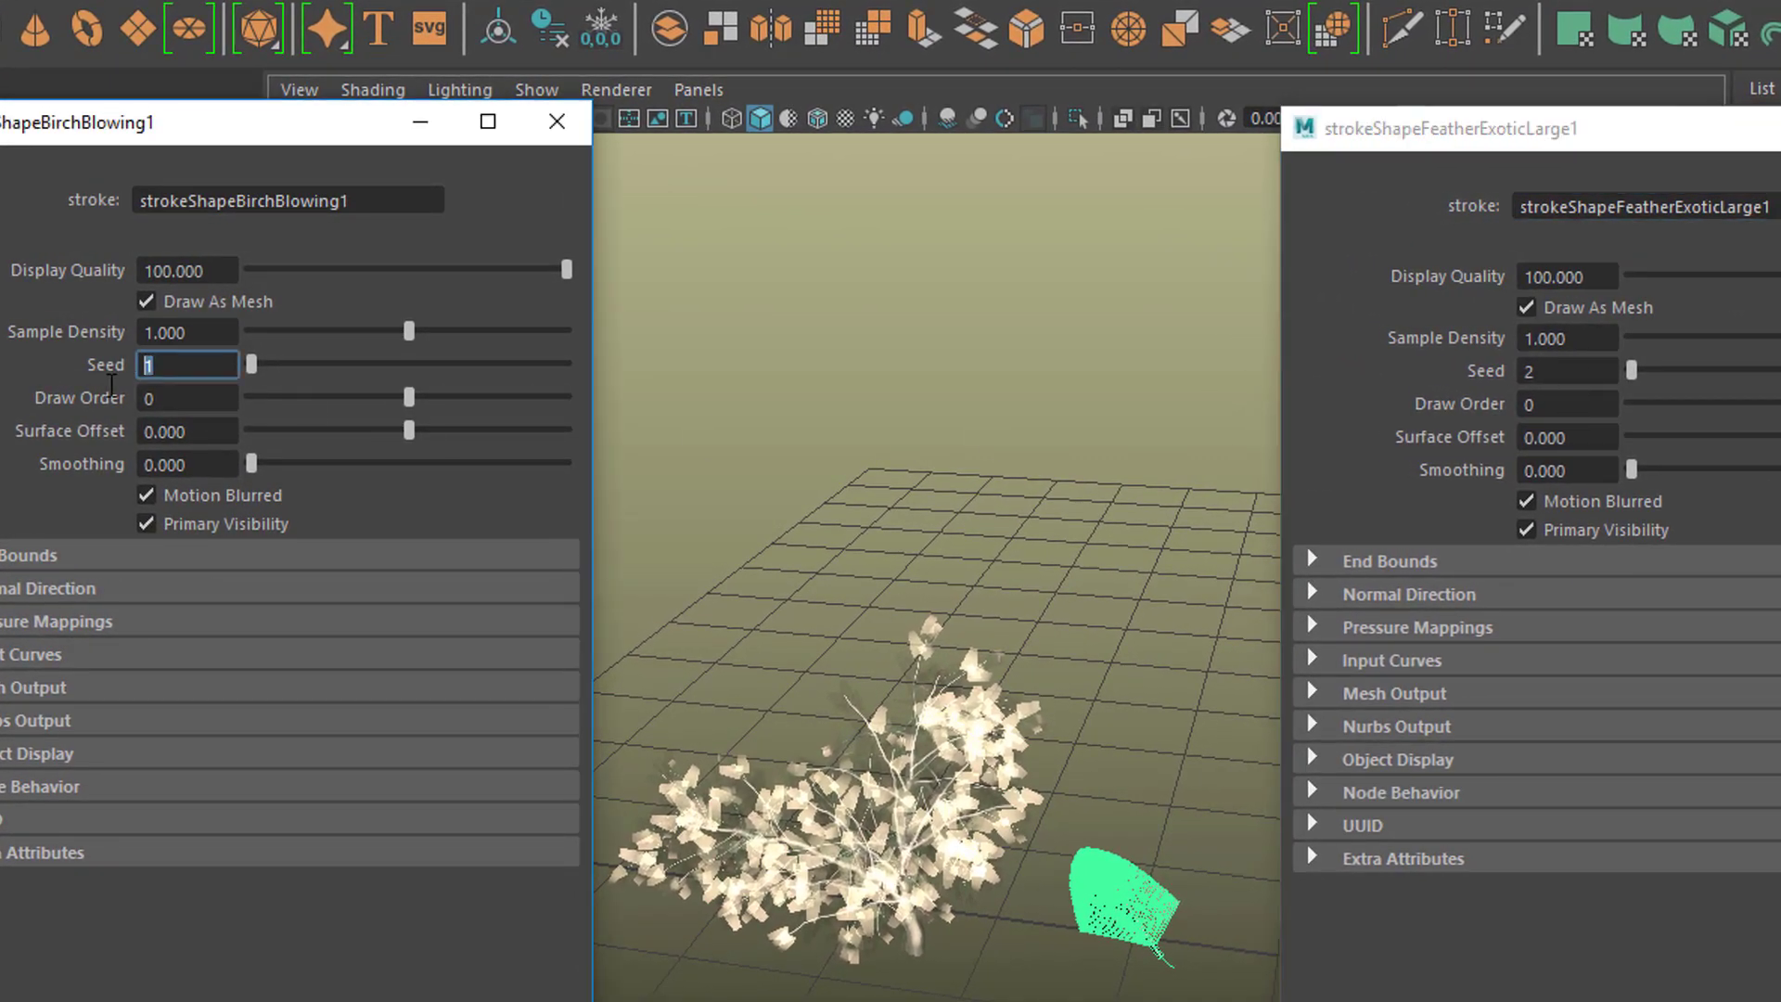
pyautogui.press('Return')
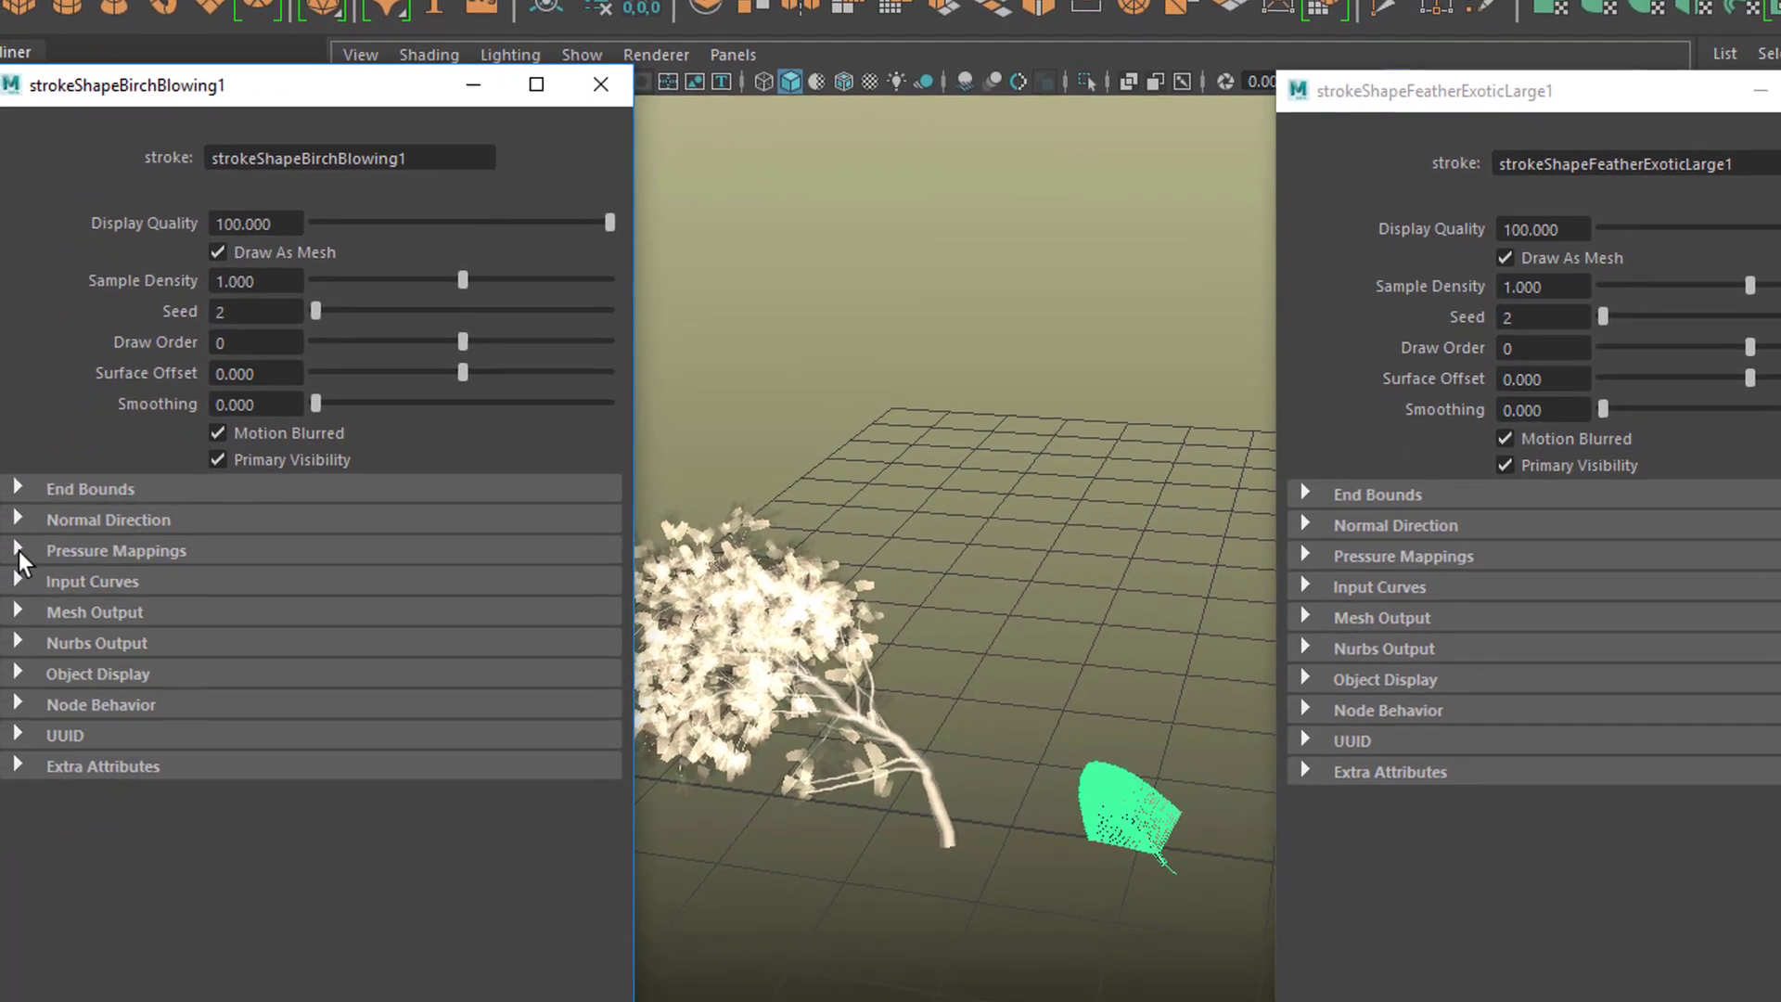
# - Expand Pressure Mappings in both the birch and feather stroke windows
pyautogui.click(25, 551)
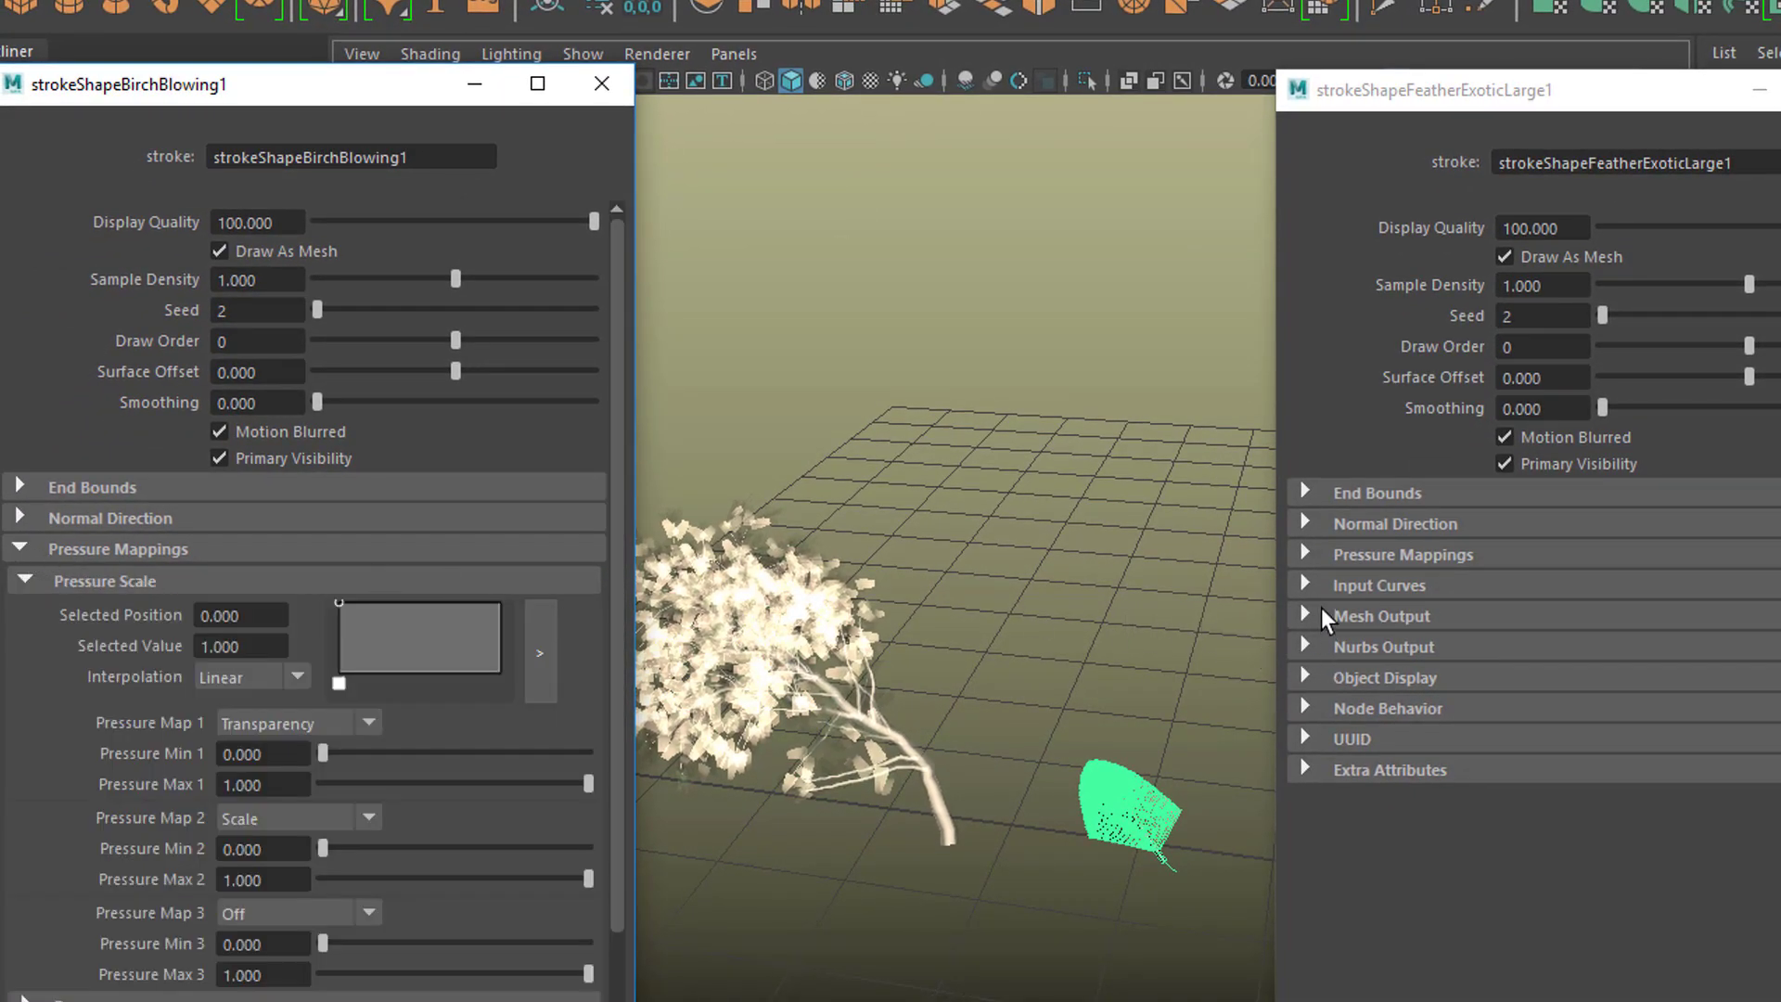
pyautogui.click(1304, 554)
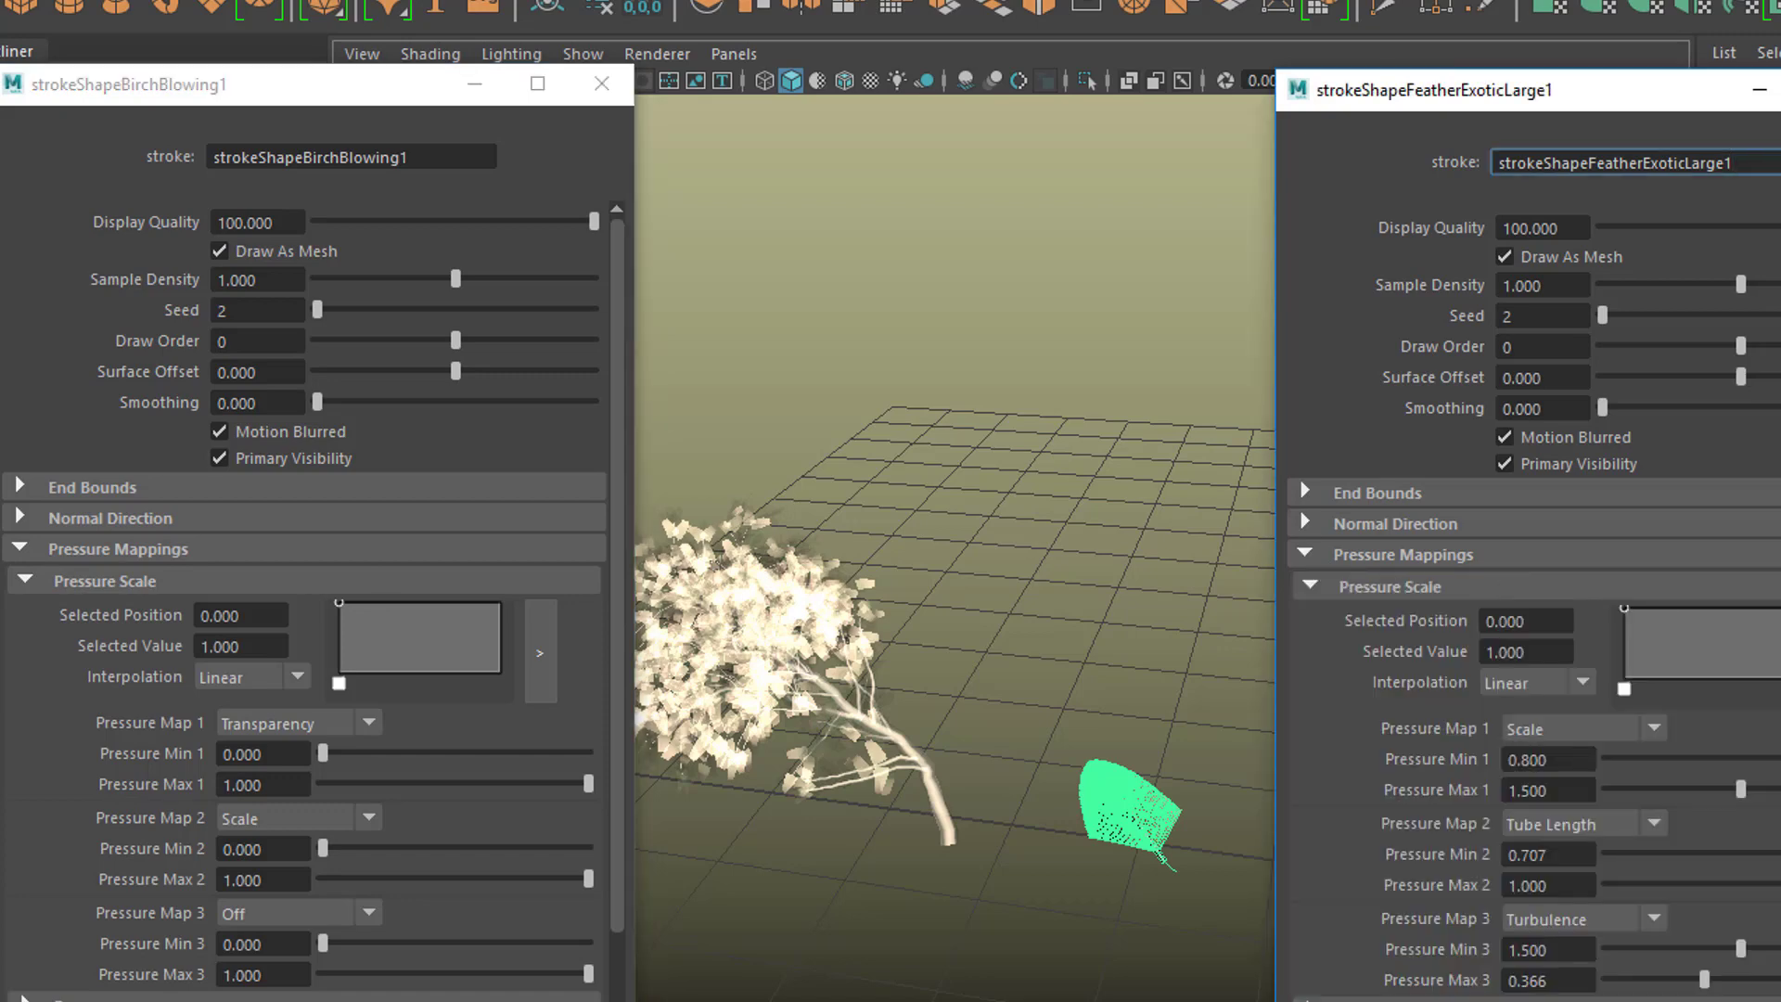
pyautogui.scroll(-3, 1531, 557)
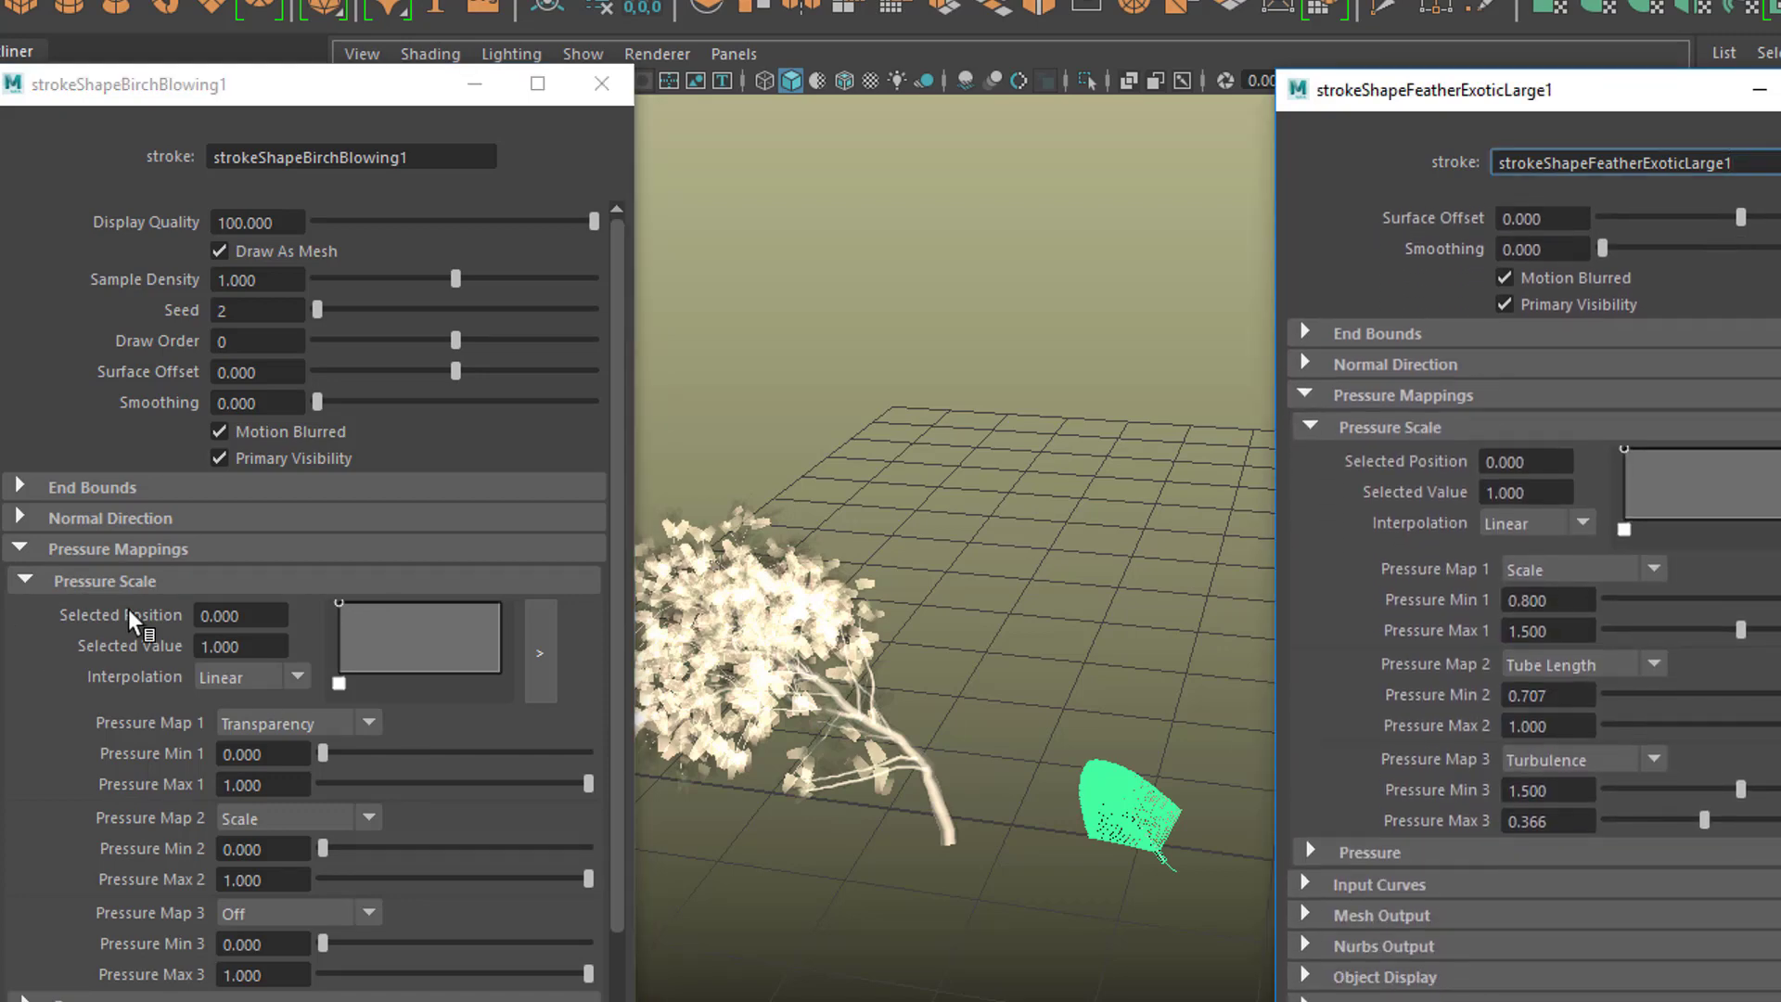
pyautogui.scroll(-3, 626, 687)
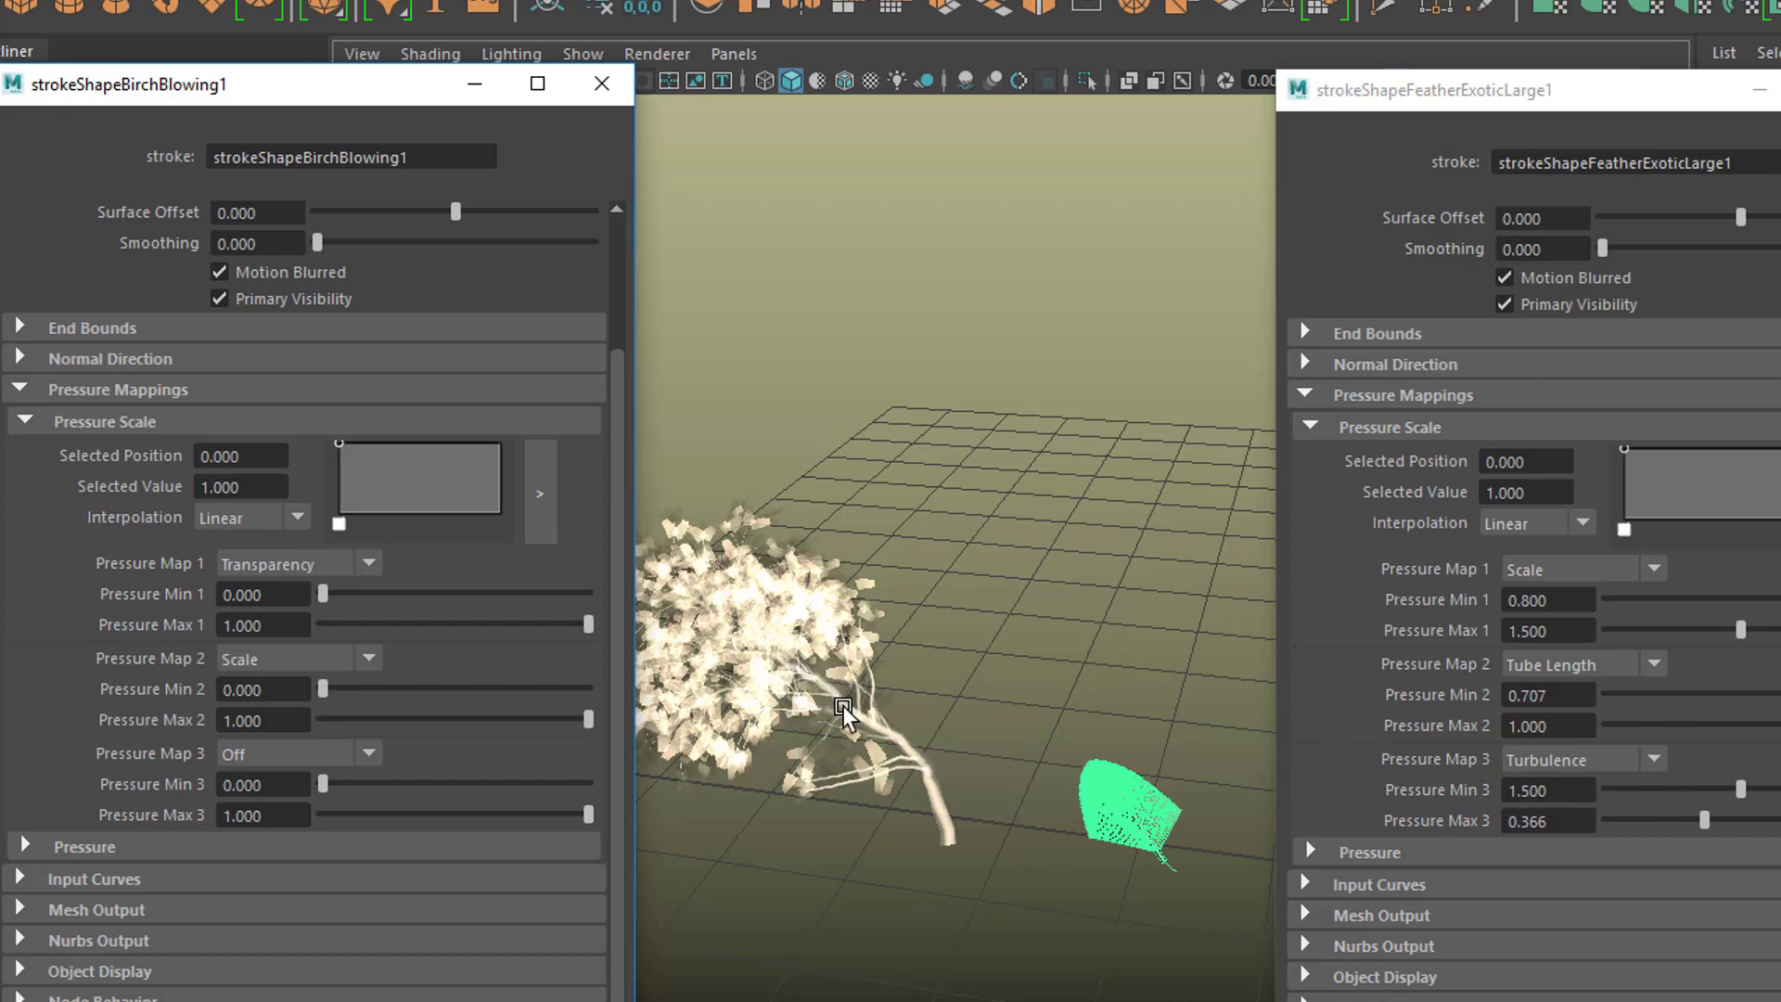
# - Expand the Pressure value sections in both stroke windows
pyautogui.click(26, 846)
pyautogui.scroll(-5, 603, 844)
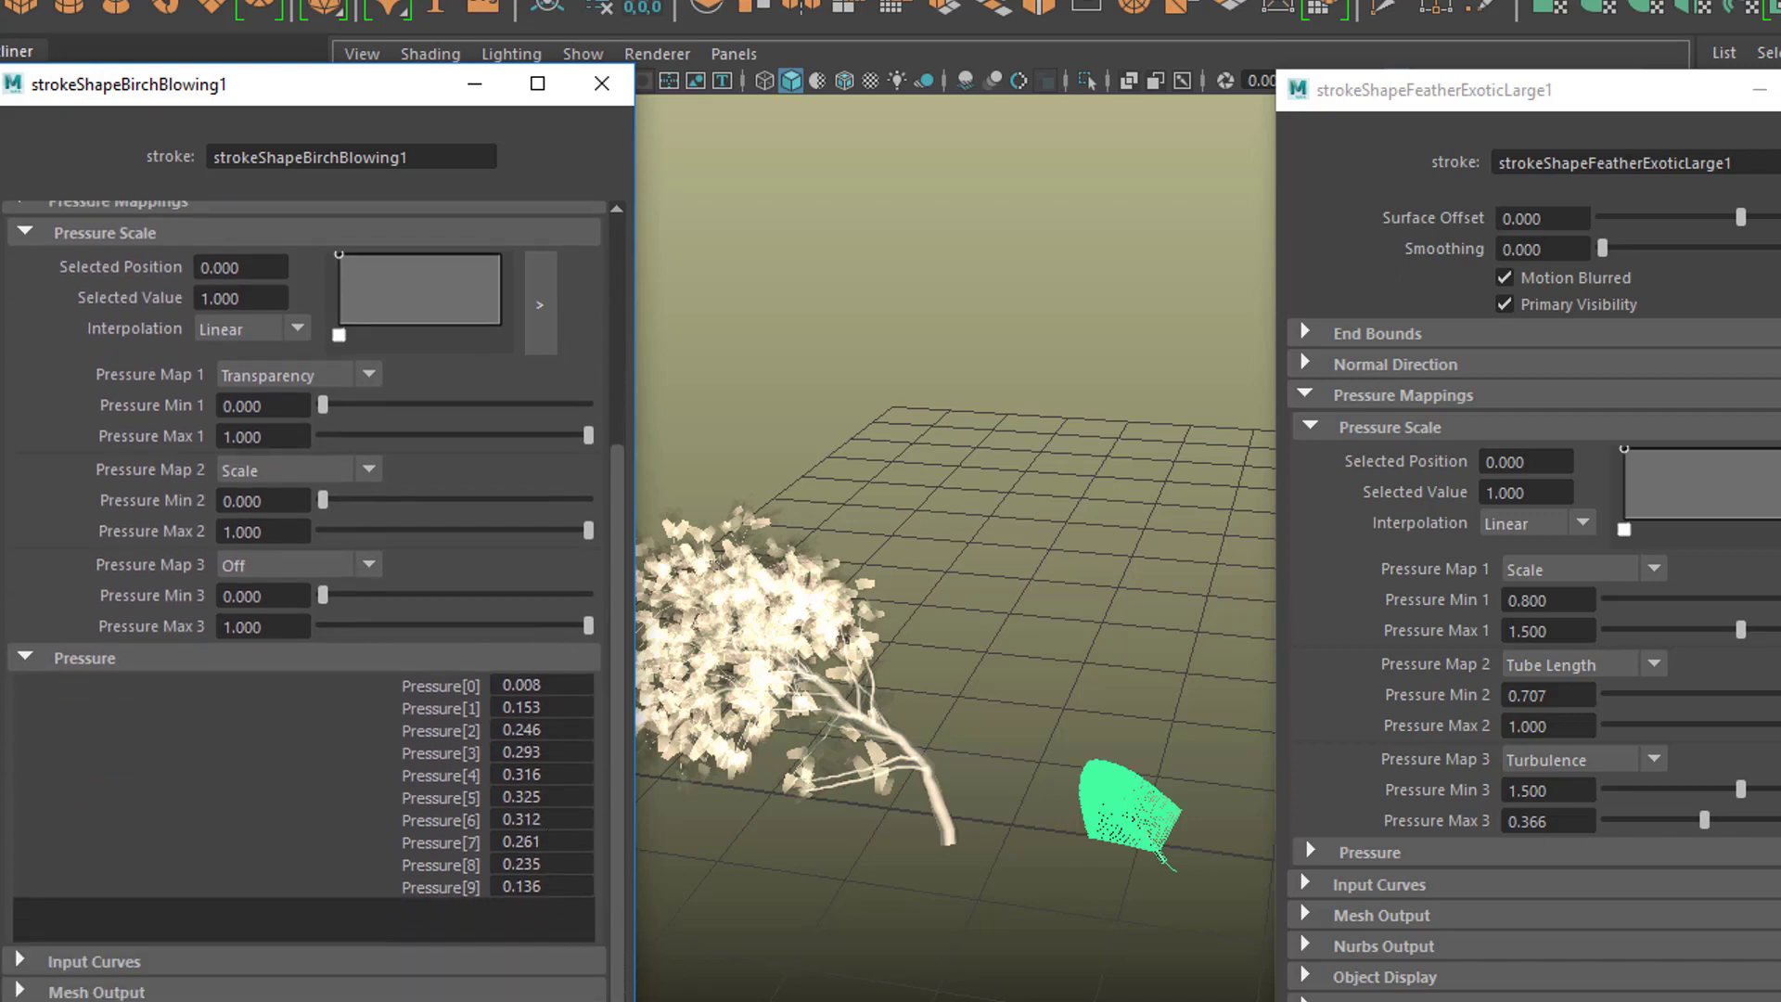
pyautogui.click(1311, 849)
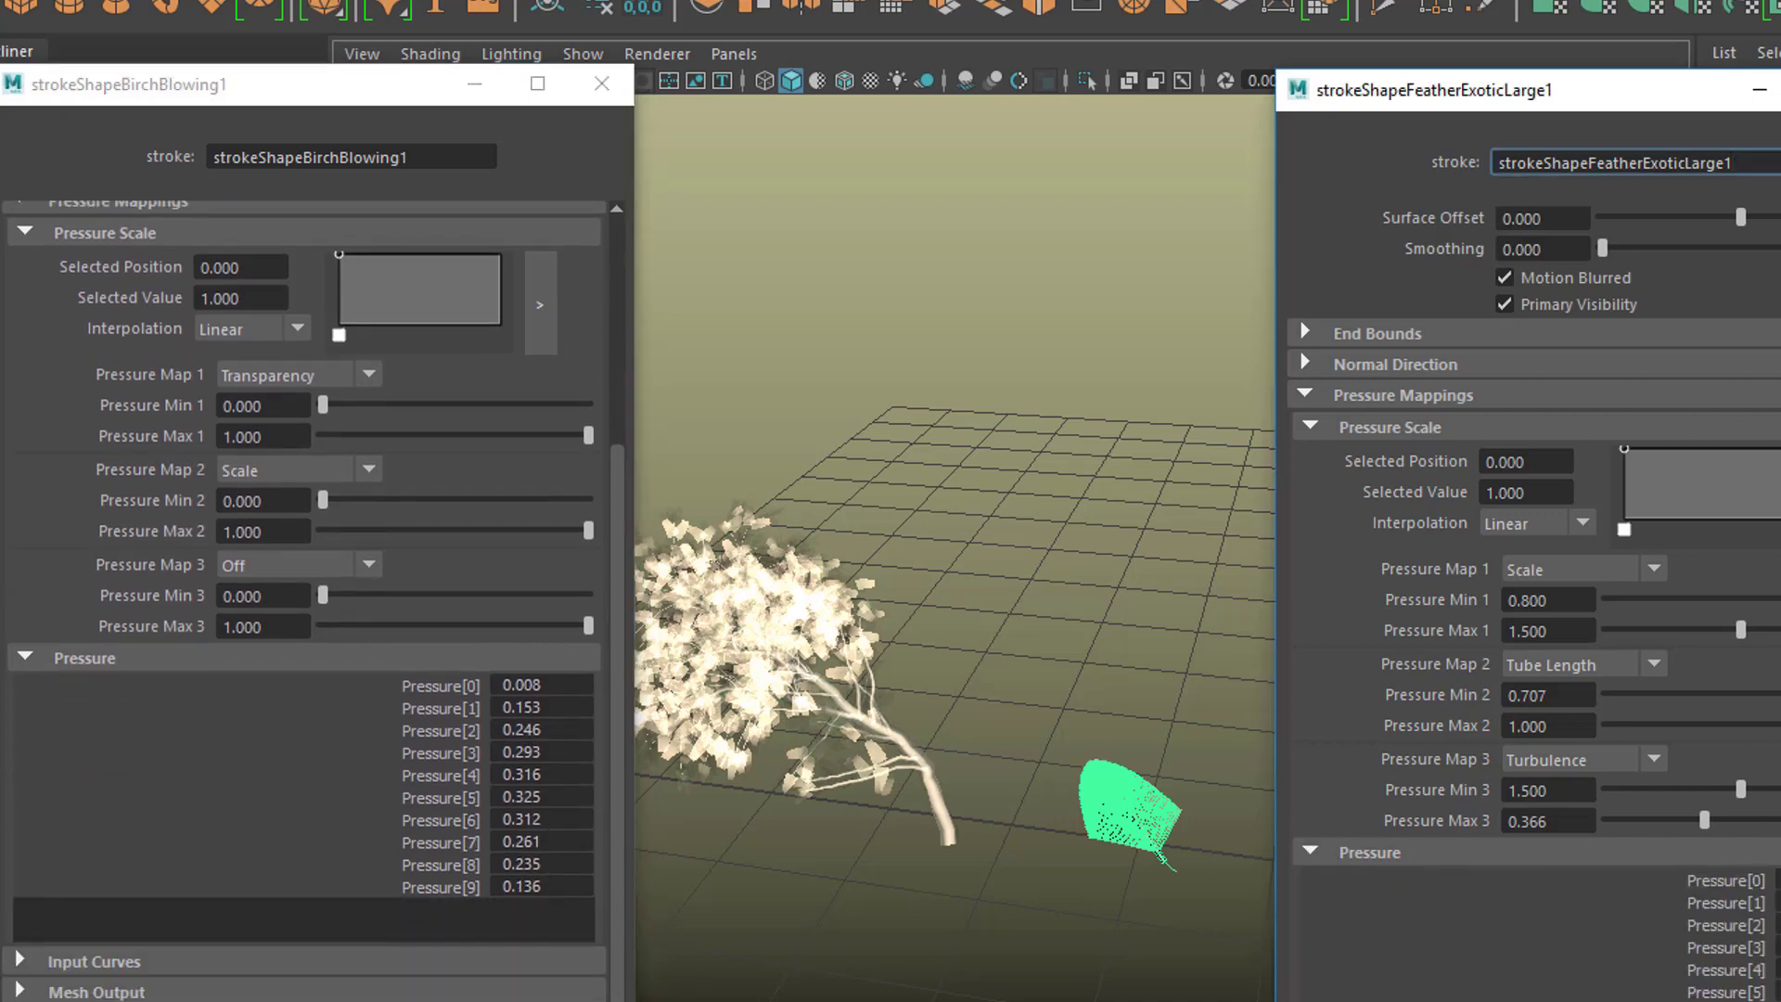
pyautogui.scroll(-5, 1530, 603)
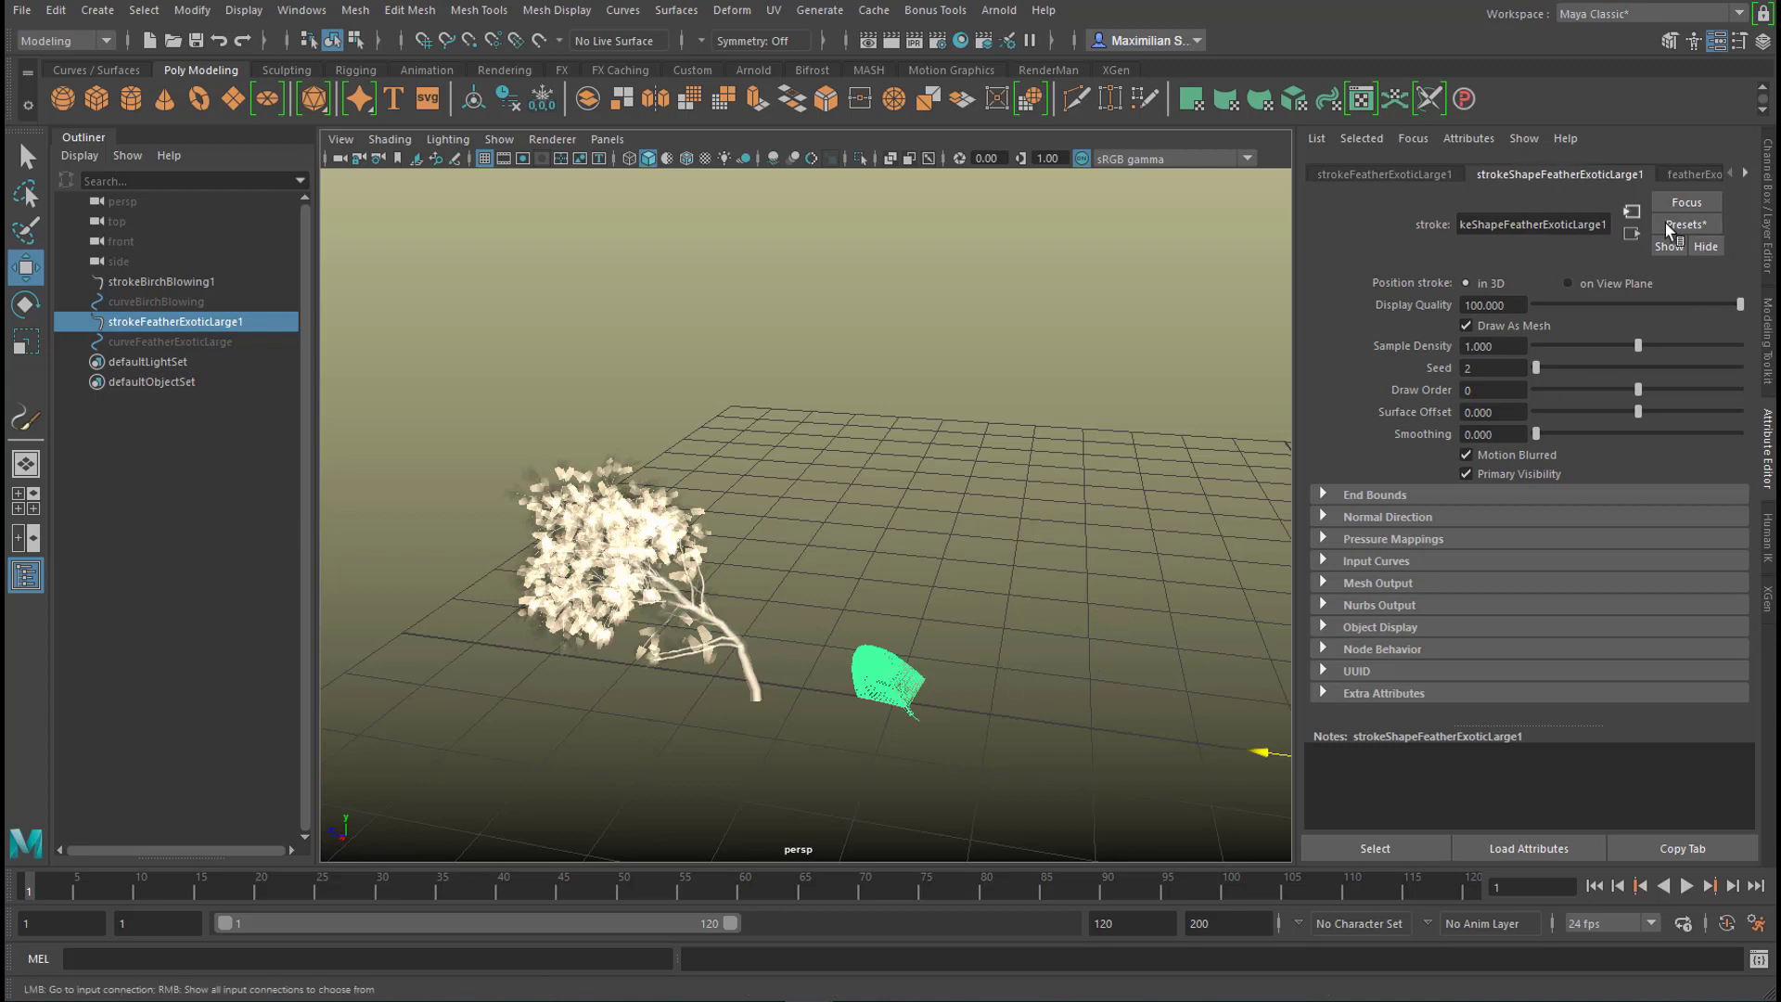
# - Save the feather stroke as the stroke preset 'strokeShapeFeatherExoticLarge1'
pyautogui.click(1702, 233)
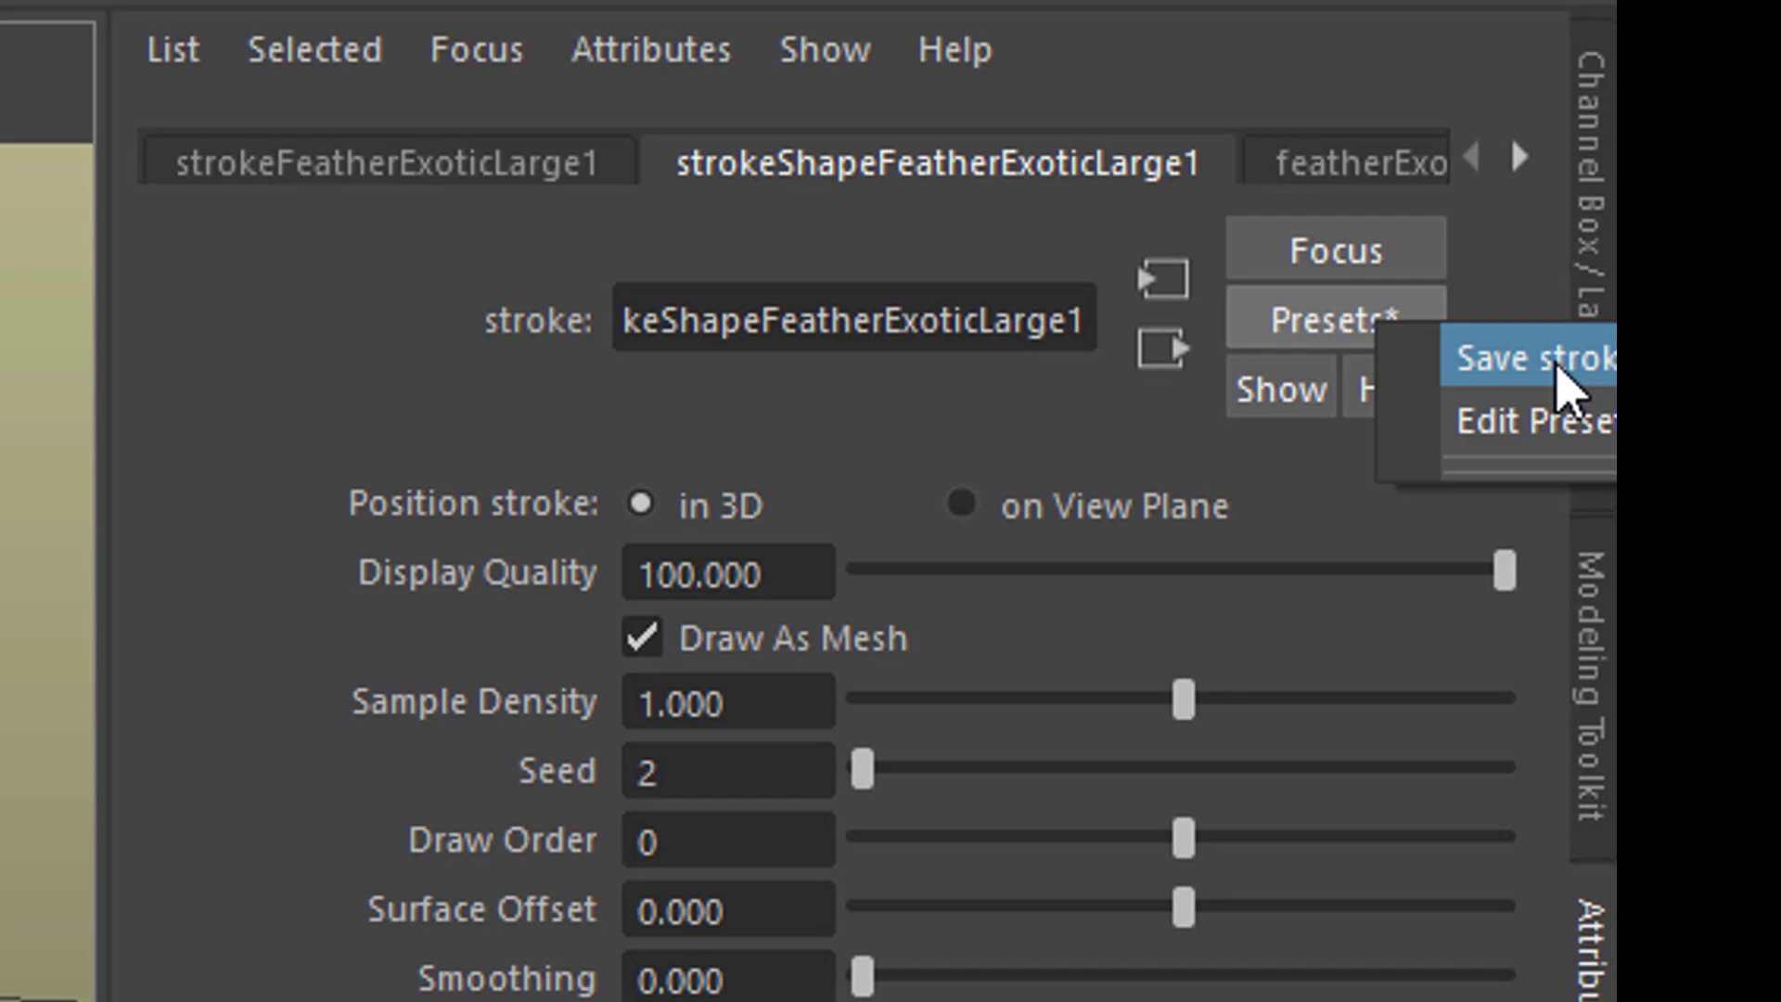
pyautogui.click(1563, 379)
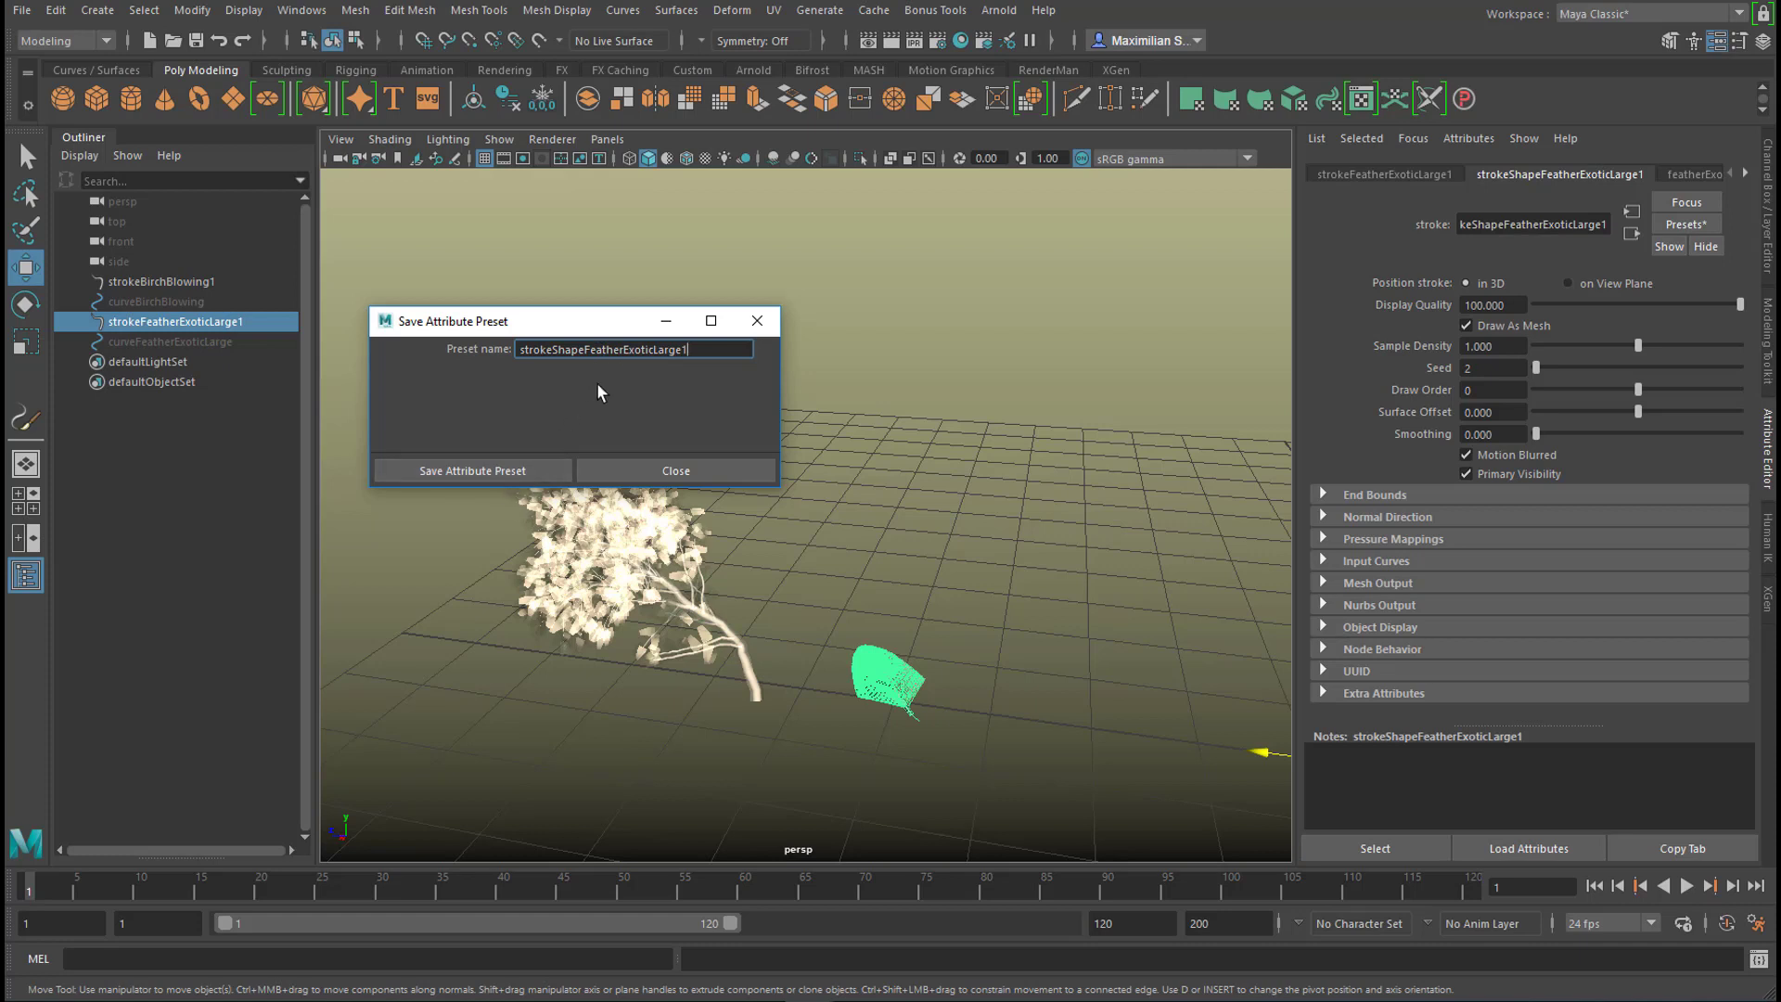
pyautogui.click(515, 473)
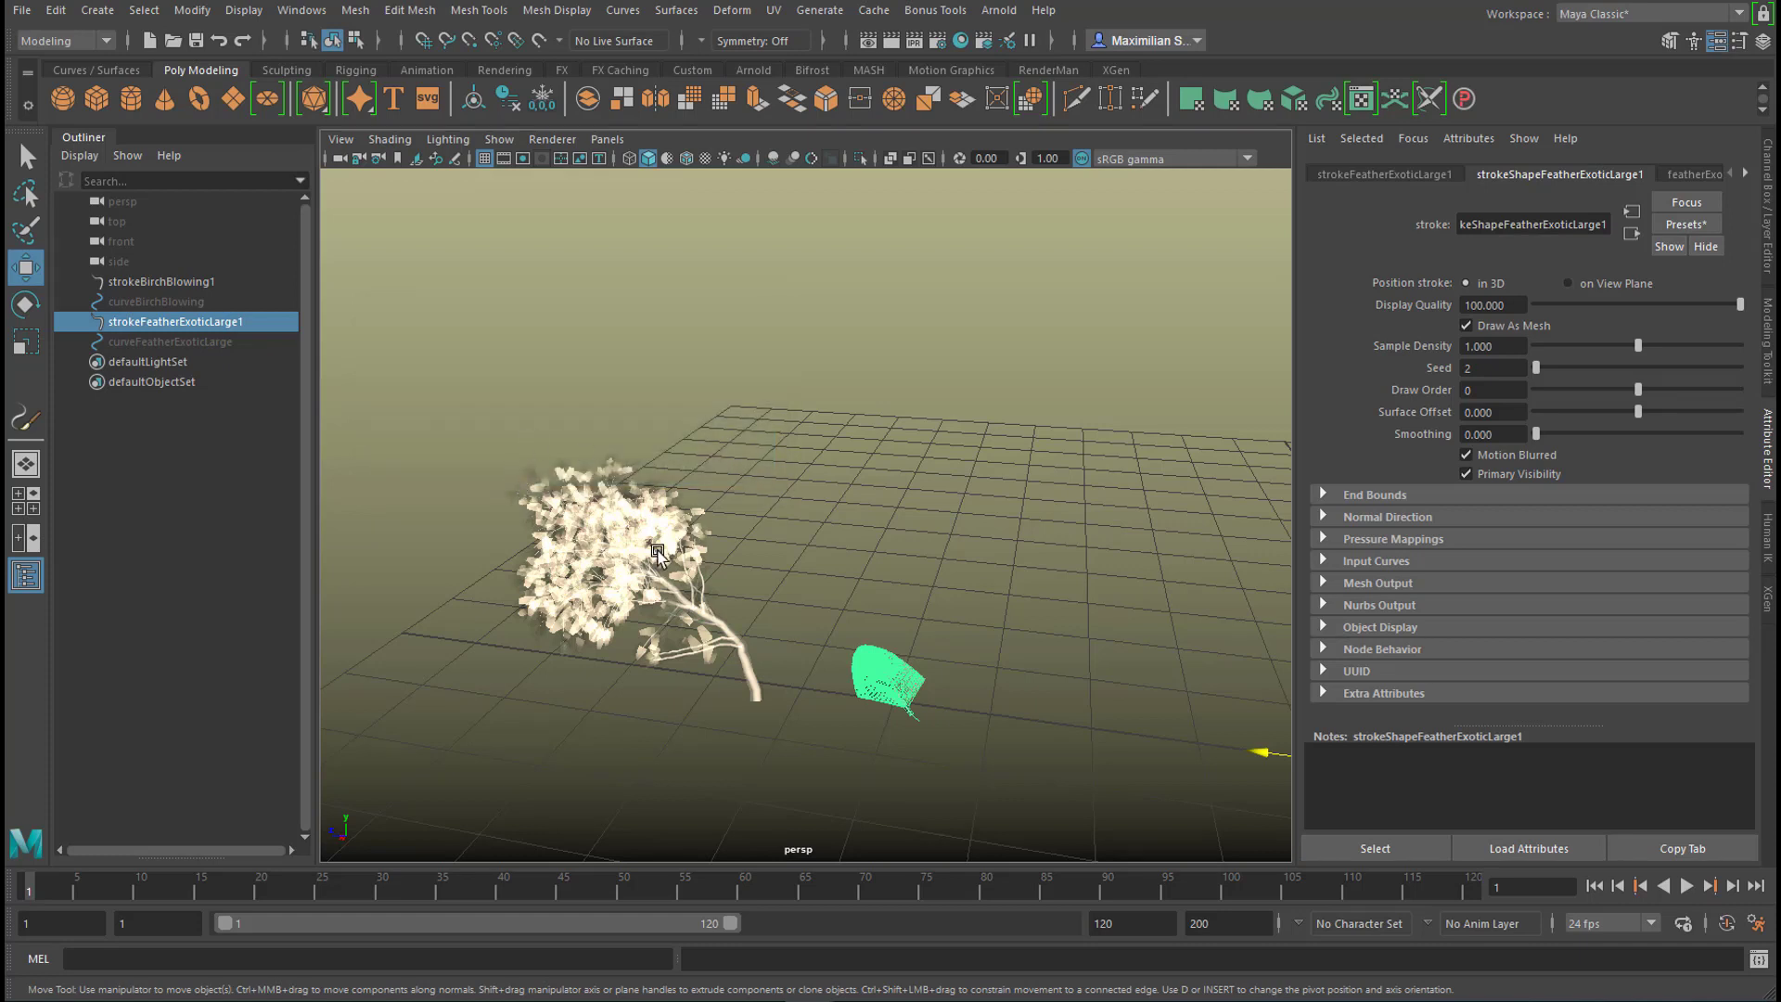
# - Blend strokeShapeFeatherExoticLarge1 into strokeBirchBlowing1 at 75%, then frame the enlarged tree
pyautogui.click(638, 560)
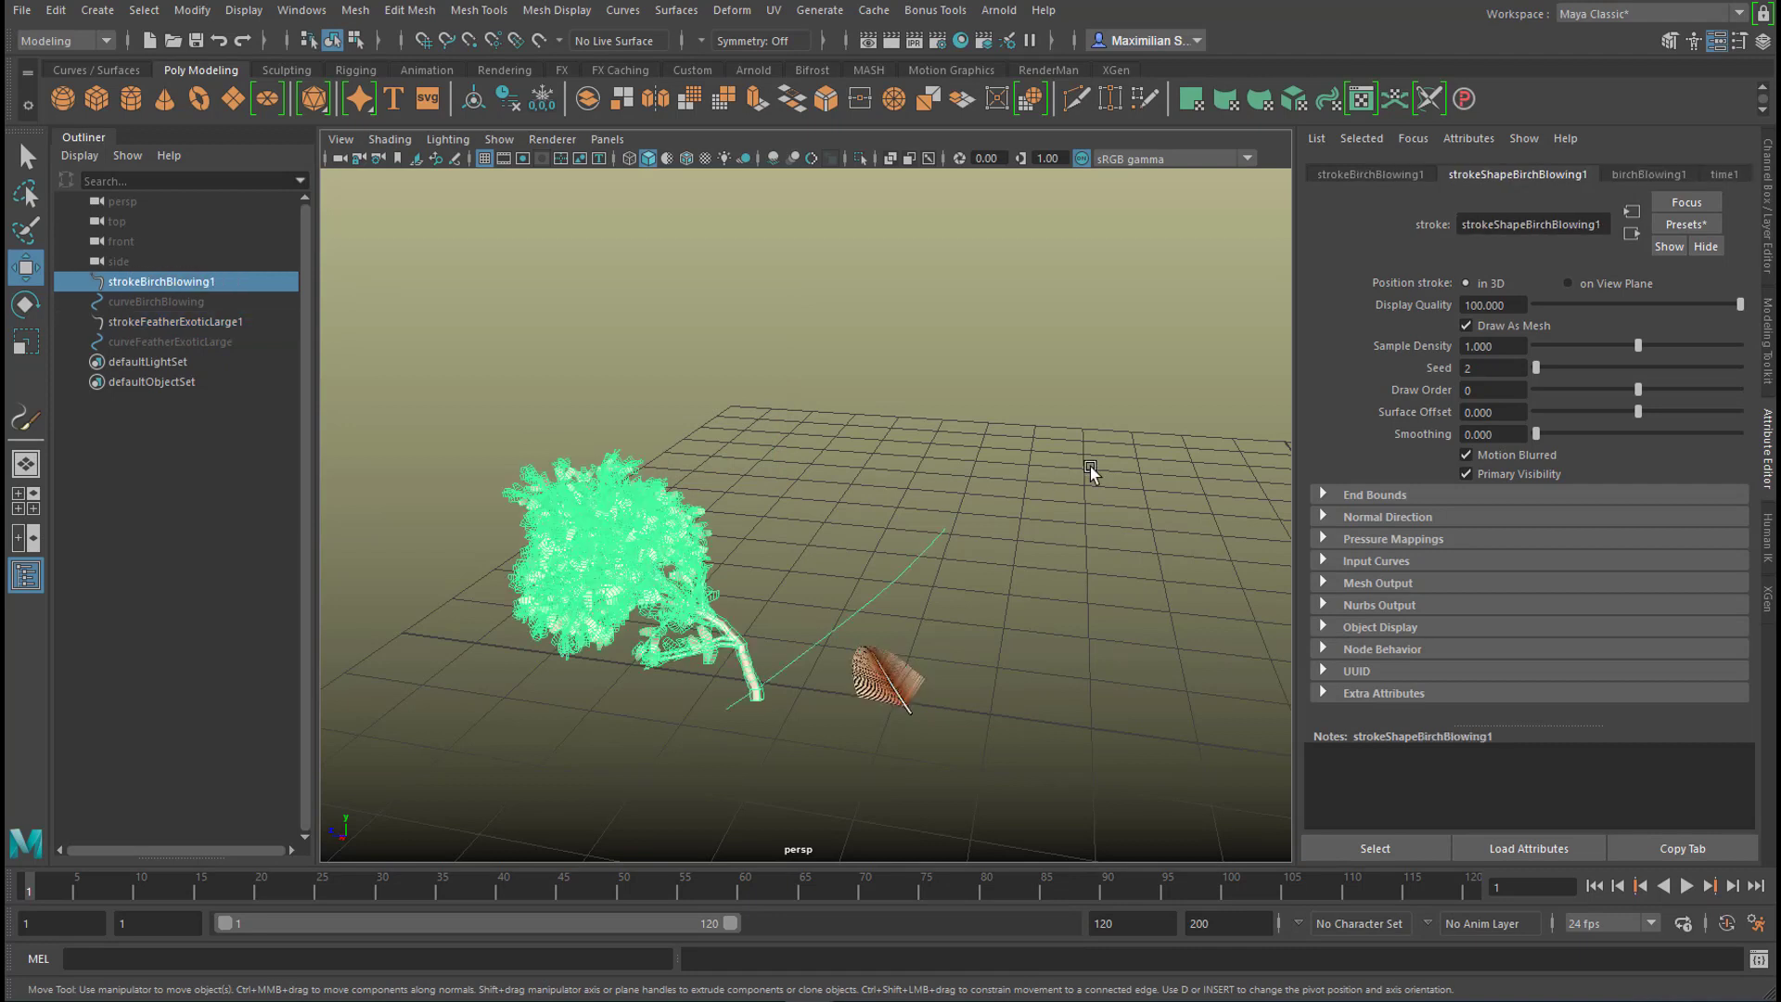
pyautogui.click(1684, 225)
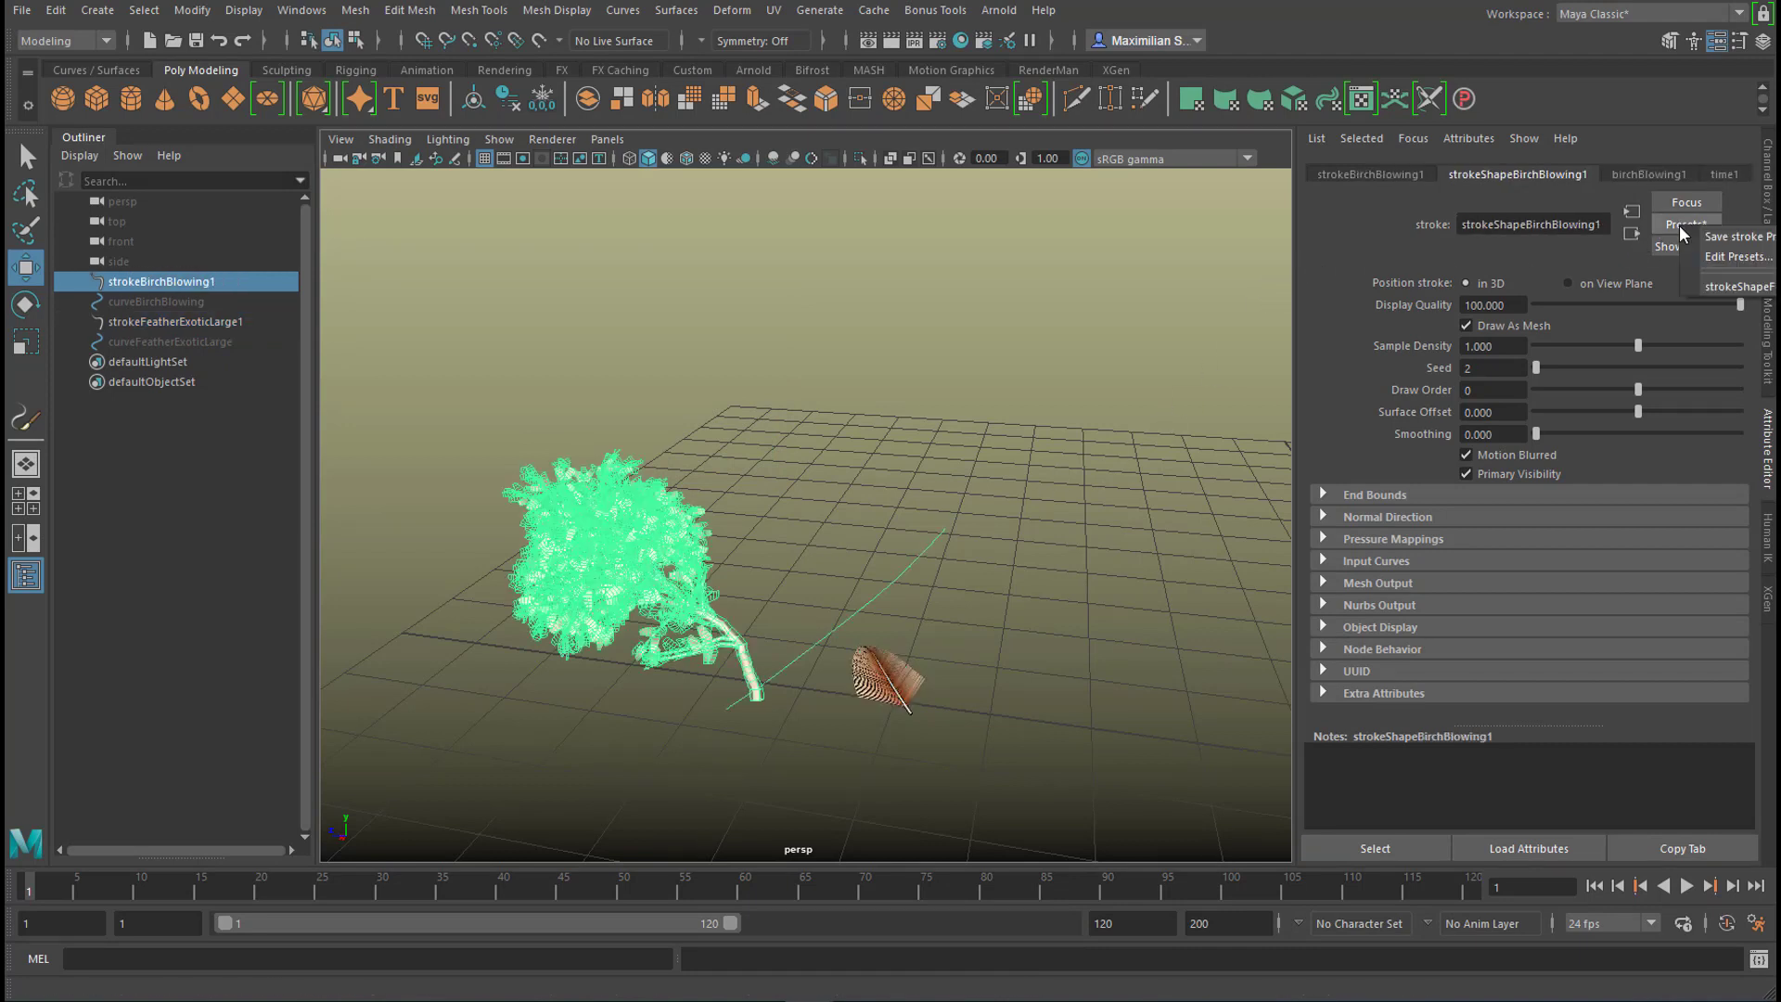
pyautogui.moveTo(1716, 290)
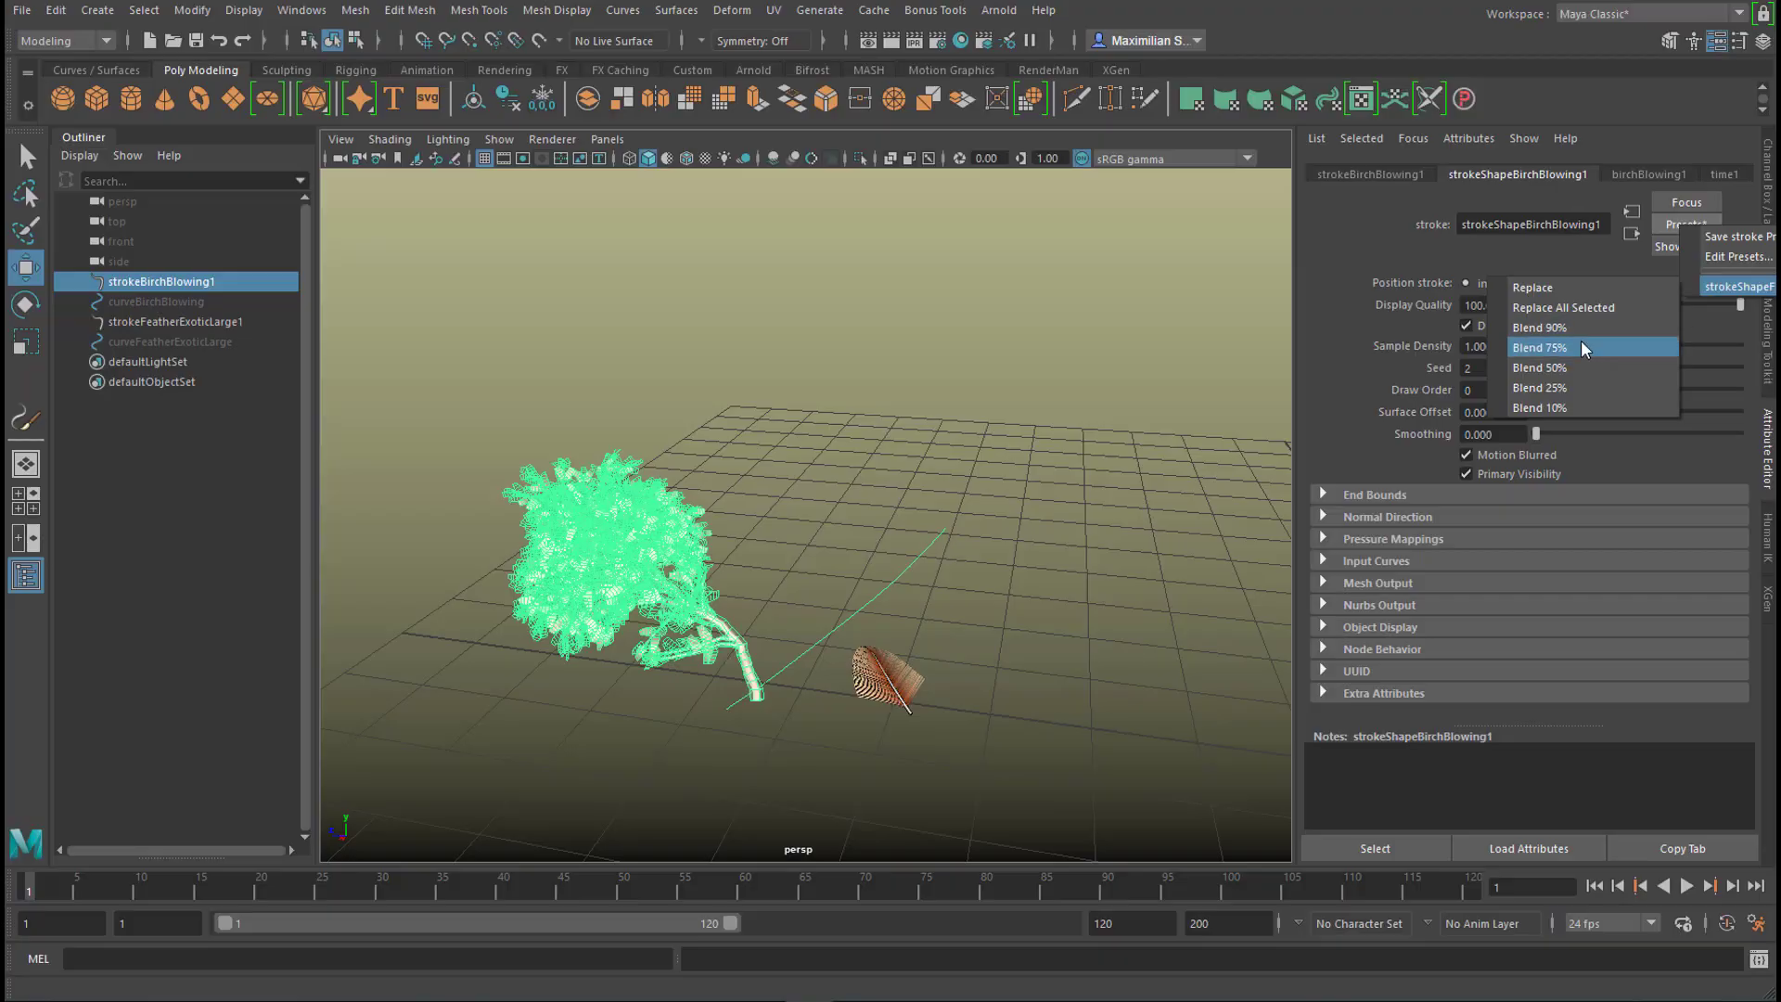
pyautogui.click(1166, 506)
pyautogui.press('f')
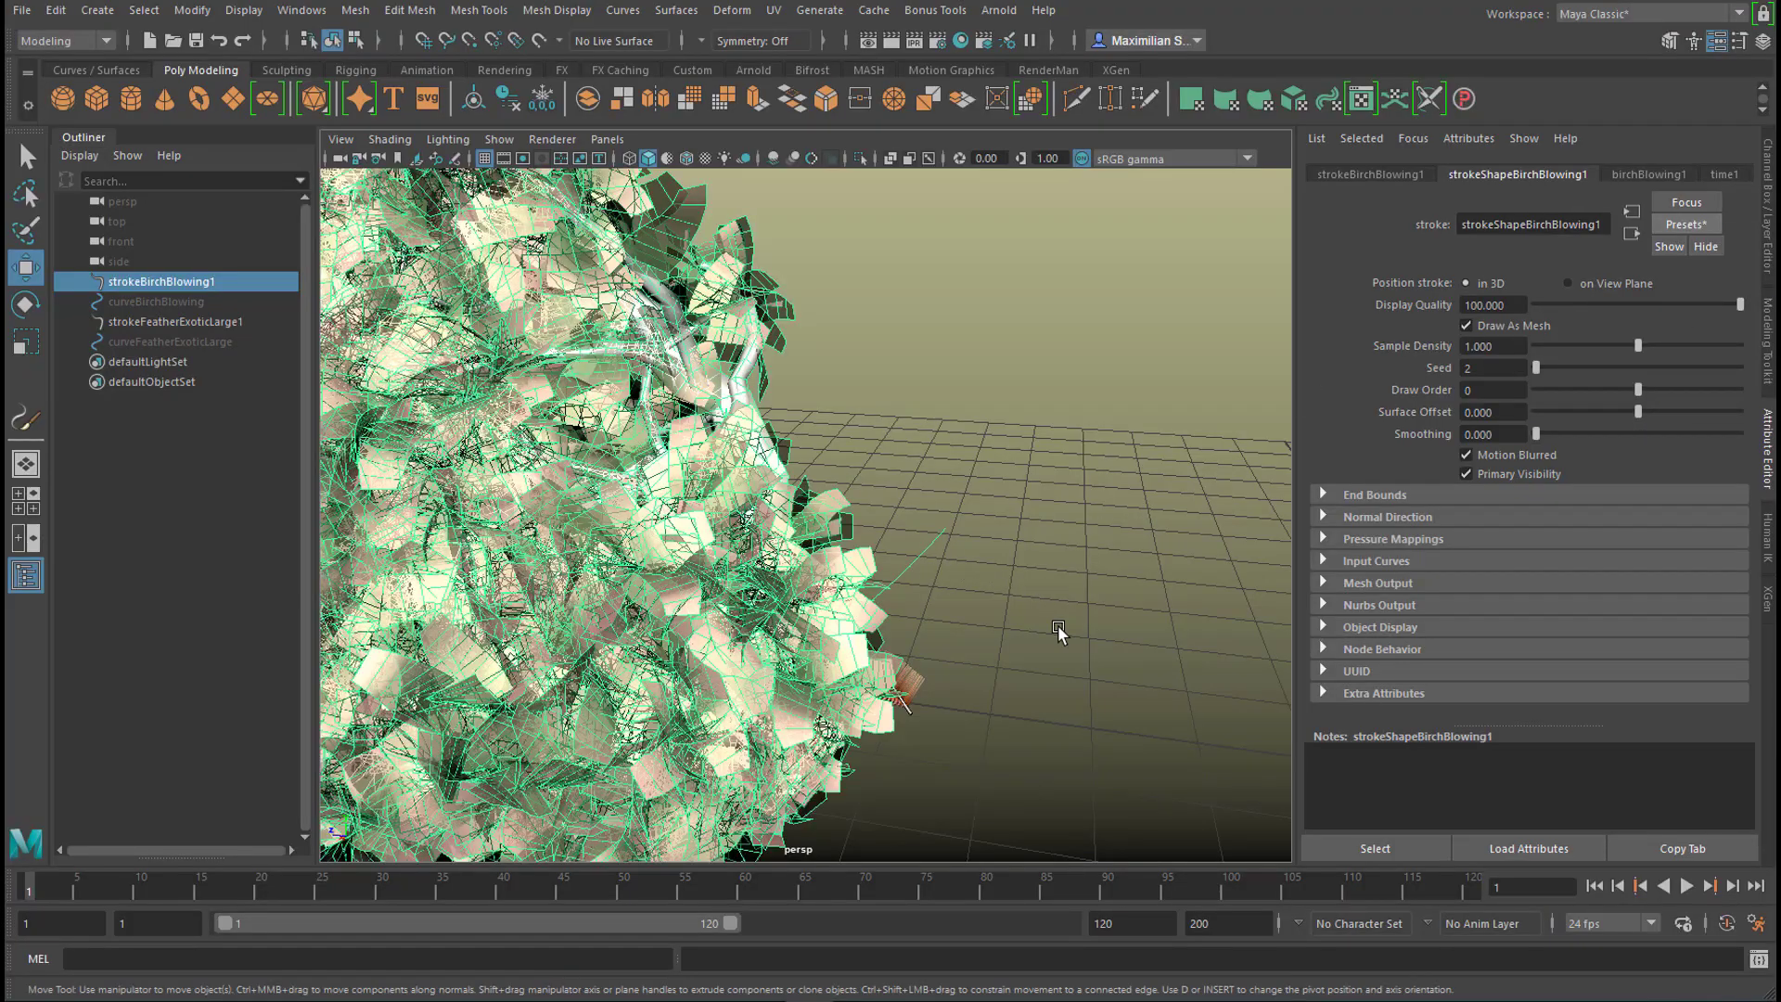
pyautogui.moveTo(1042, 628)
pyautogui.keyDown('alt'); pyautogui.mouseDown()
pyautogui.moveTo(882, 619)
pyautogui.moveTo(866, 643)
pyautogui.moveTo(993, 616)
pyautogui.moveTo(1114, 534)
pyautogui.moveTo(965, 623)
pyautogui.moveTo(981, 625)
pyautogui.moveTo(751, 627)
pyautogui.mouseUp(); pyautogui.keyUp('alt')
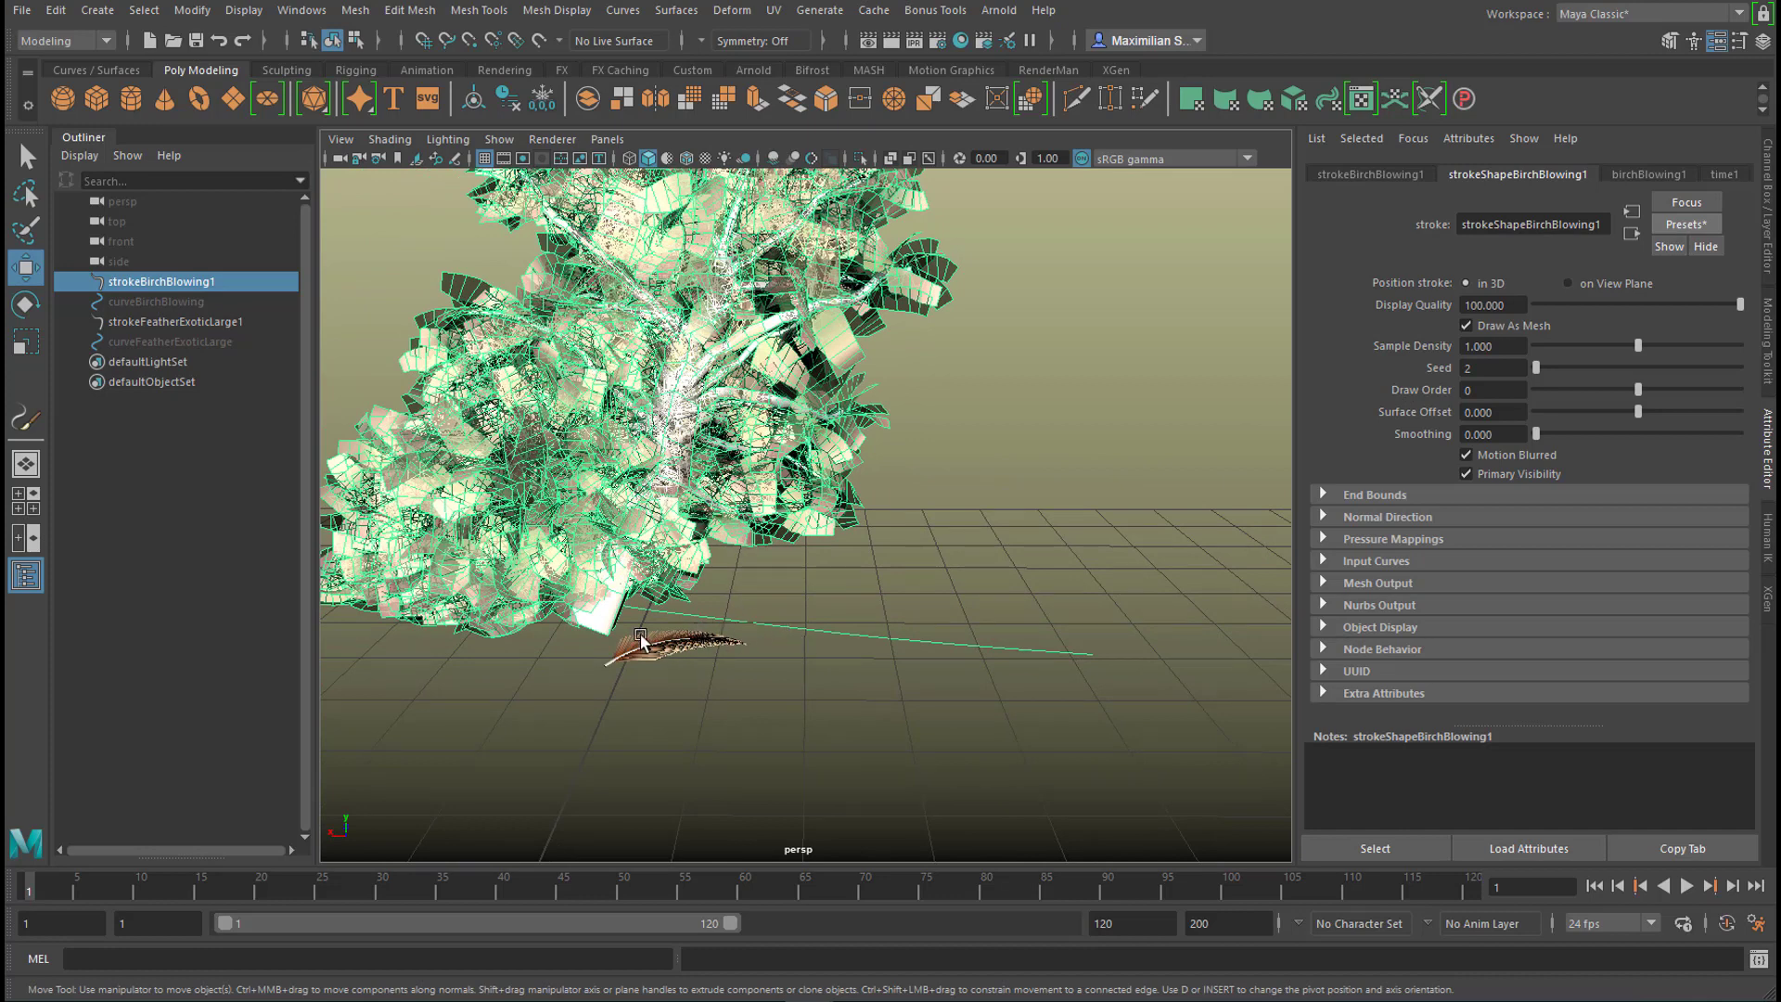
# - Save the feather stroke's featherExoticLarge1 brush node as a brush preset
pyautogui.click(675, 644)
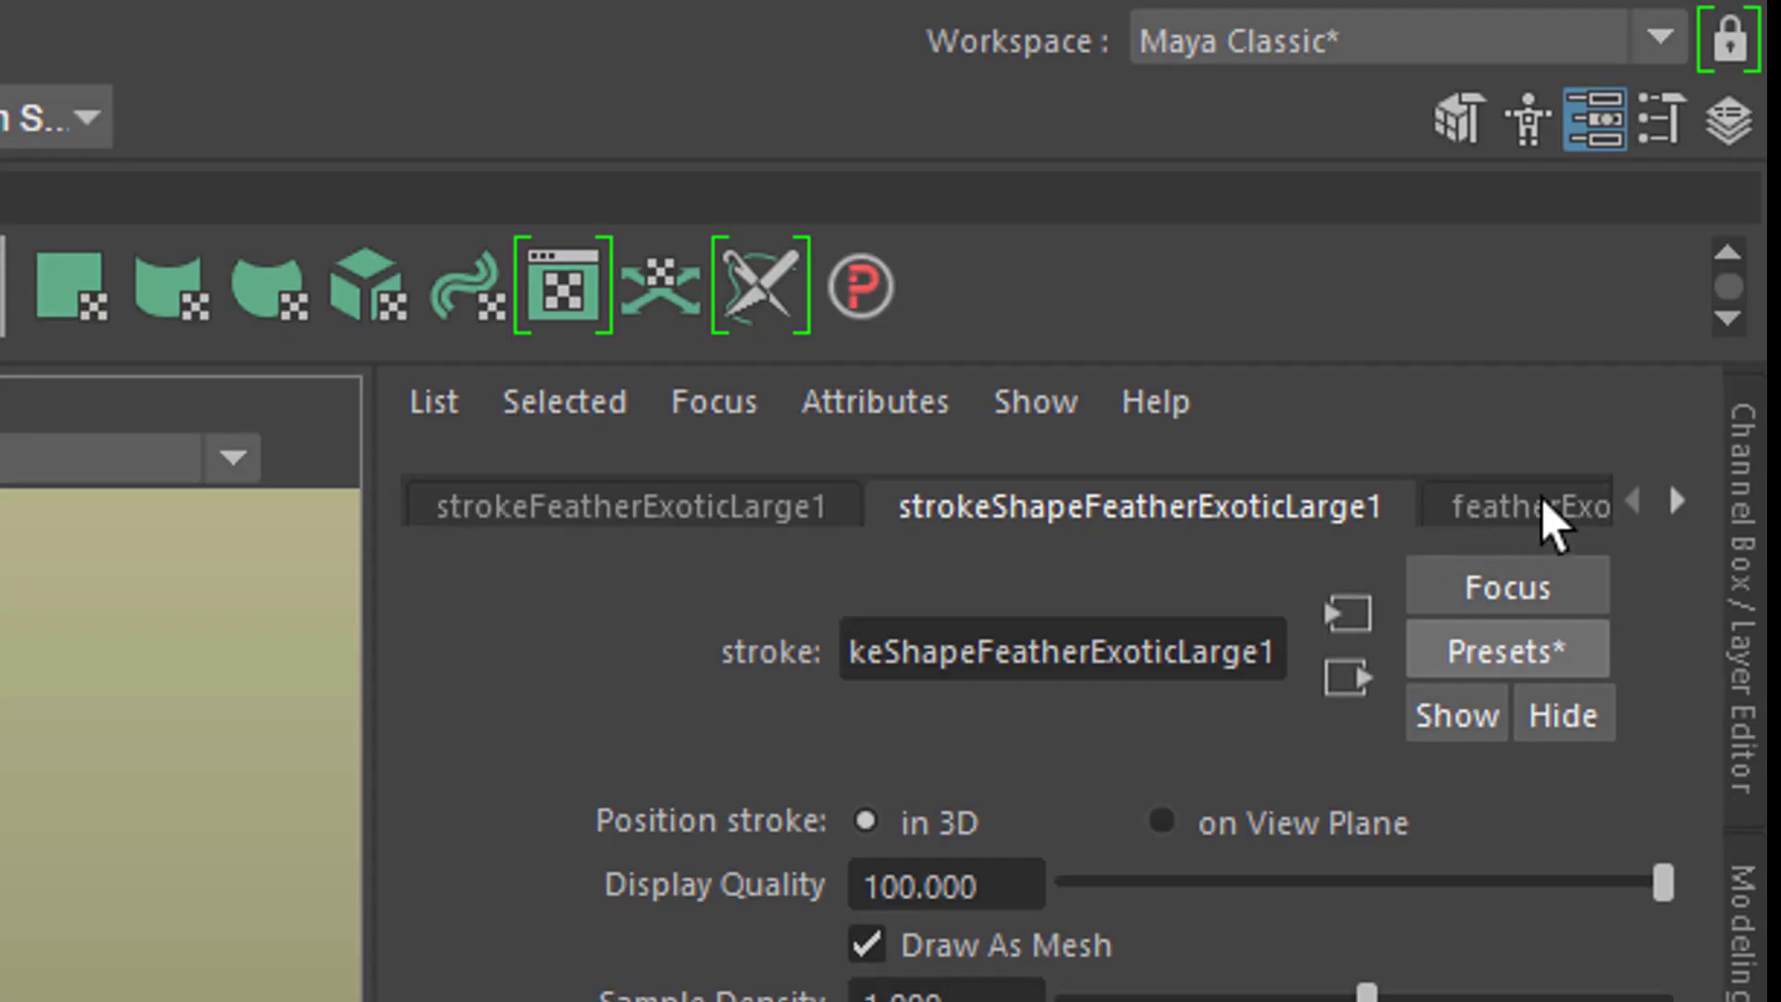
pyautogui.click(1700, 178)
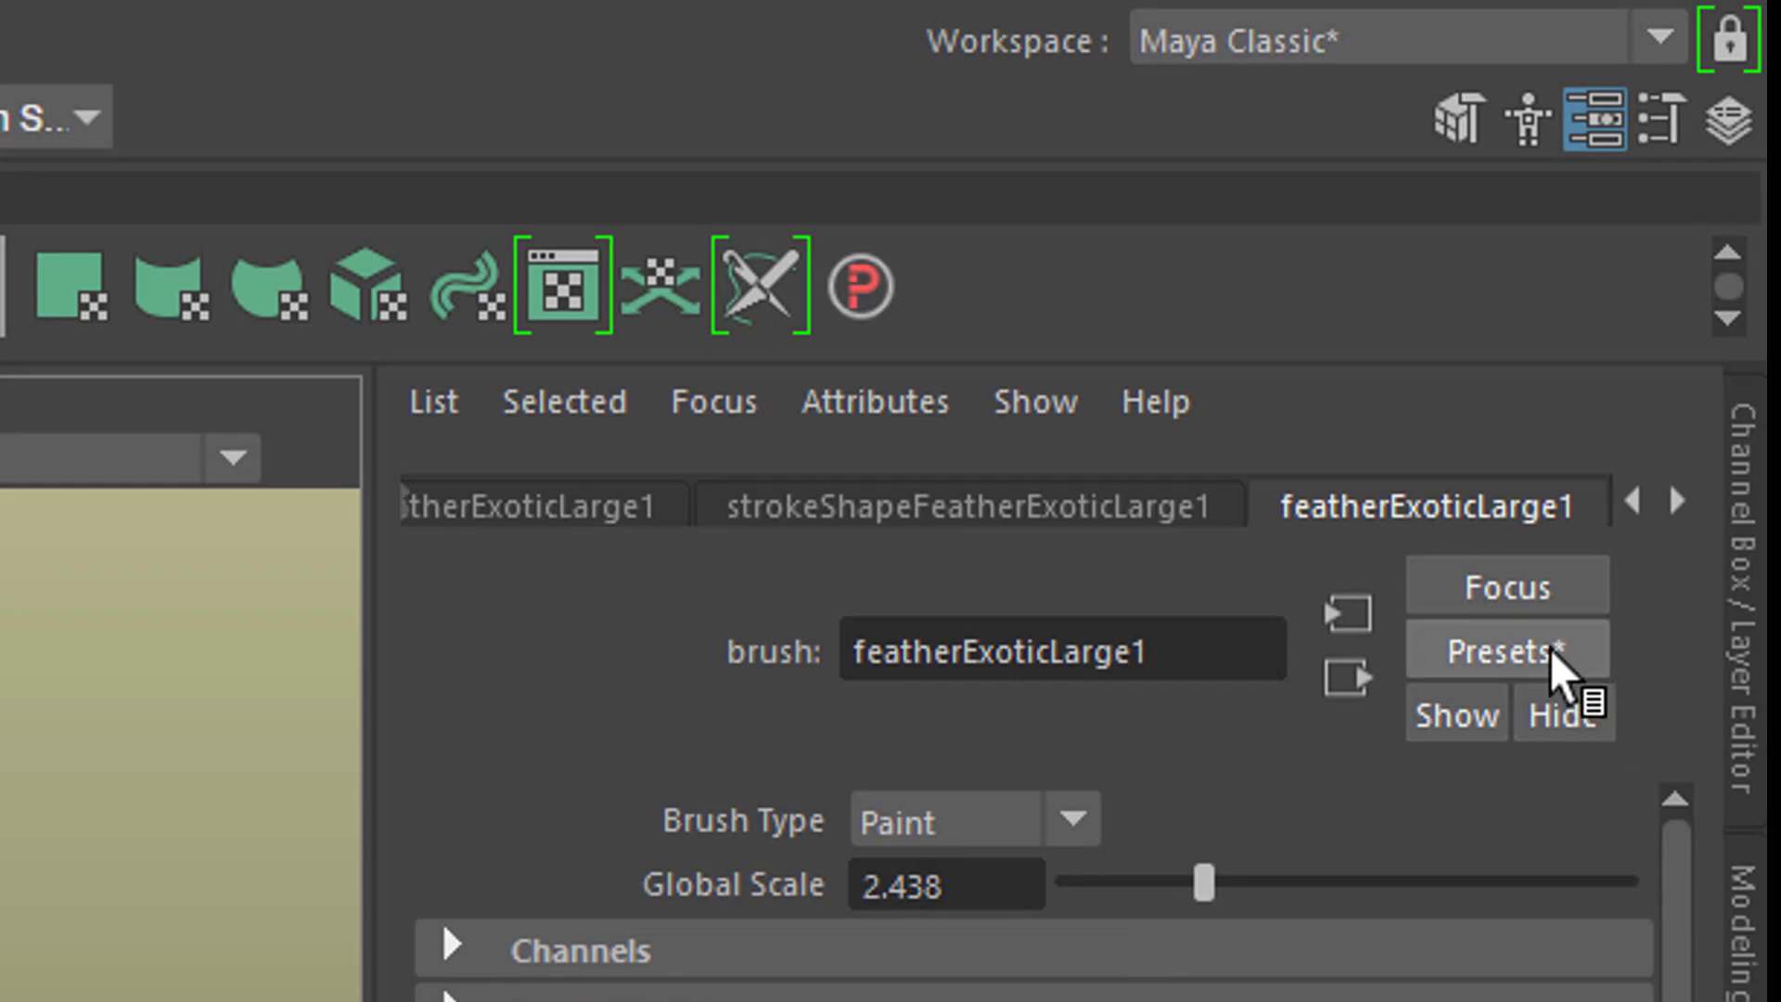
pyautogui.click(1475, 668)
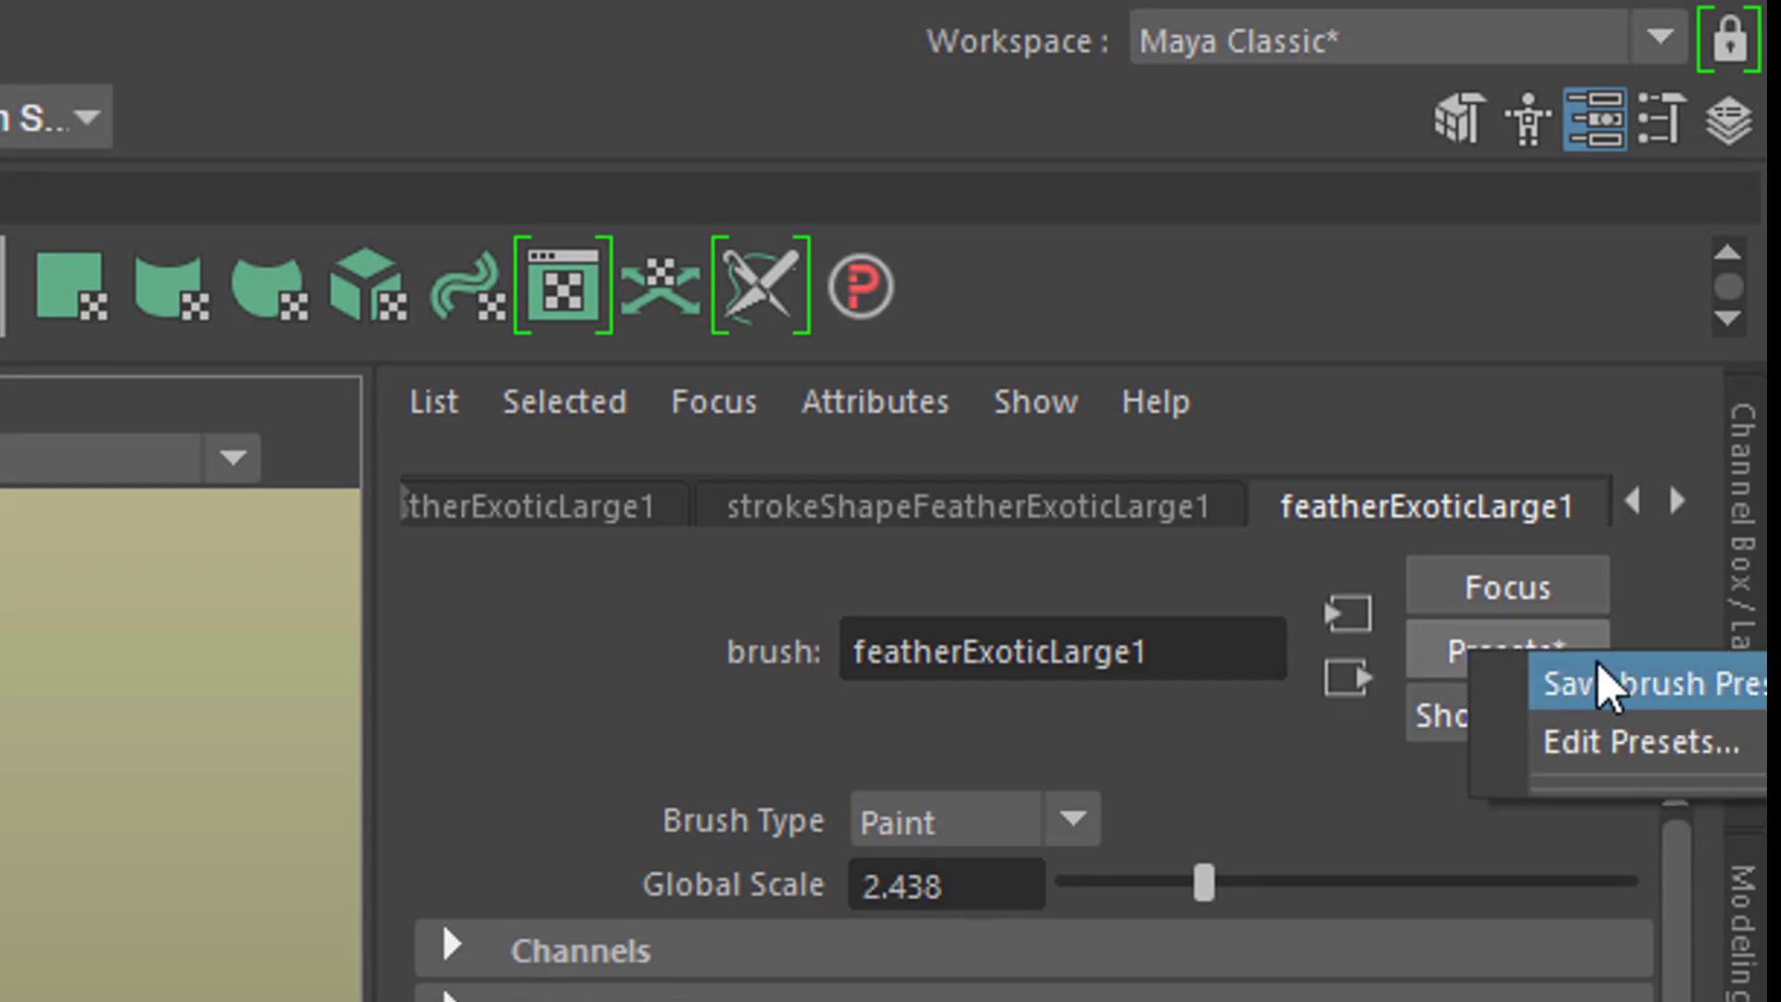
pyautogui.click(1588, 685)
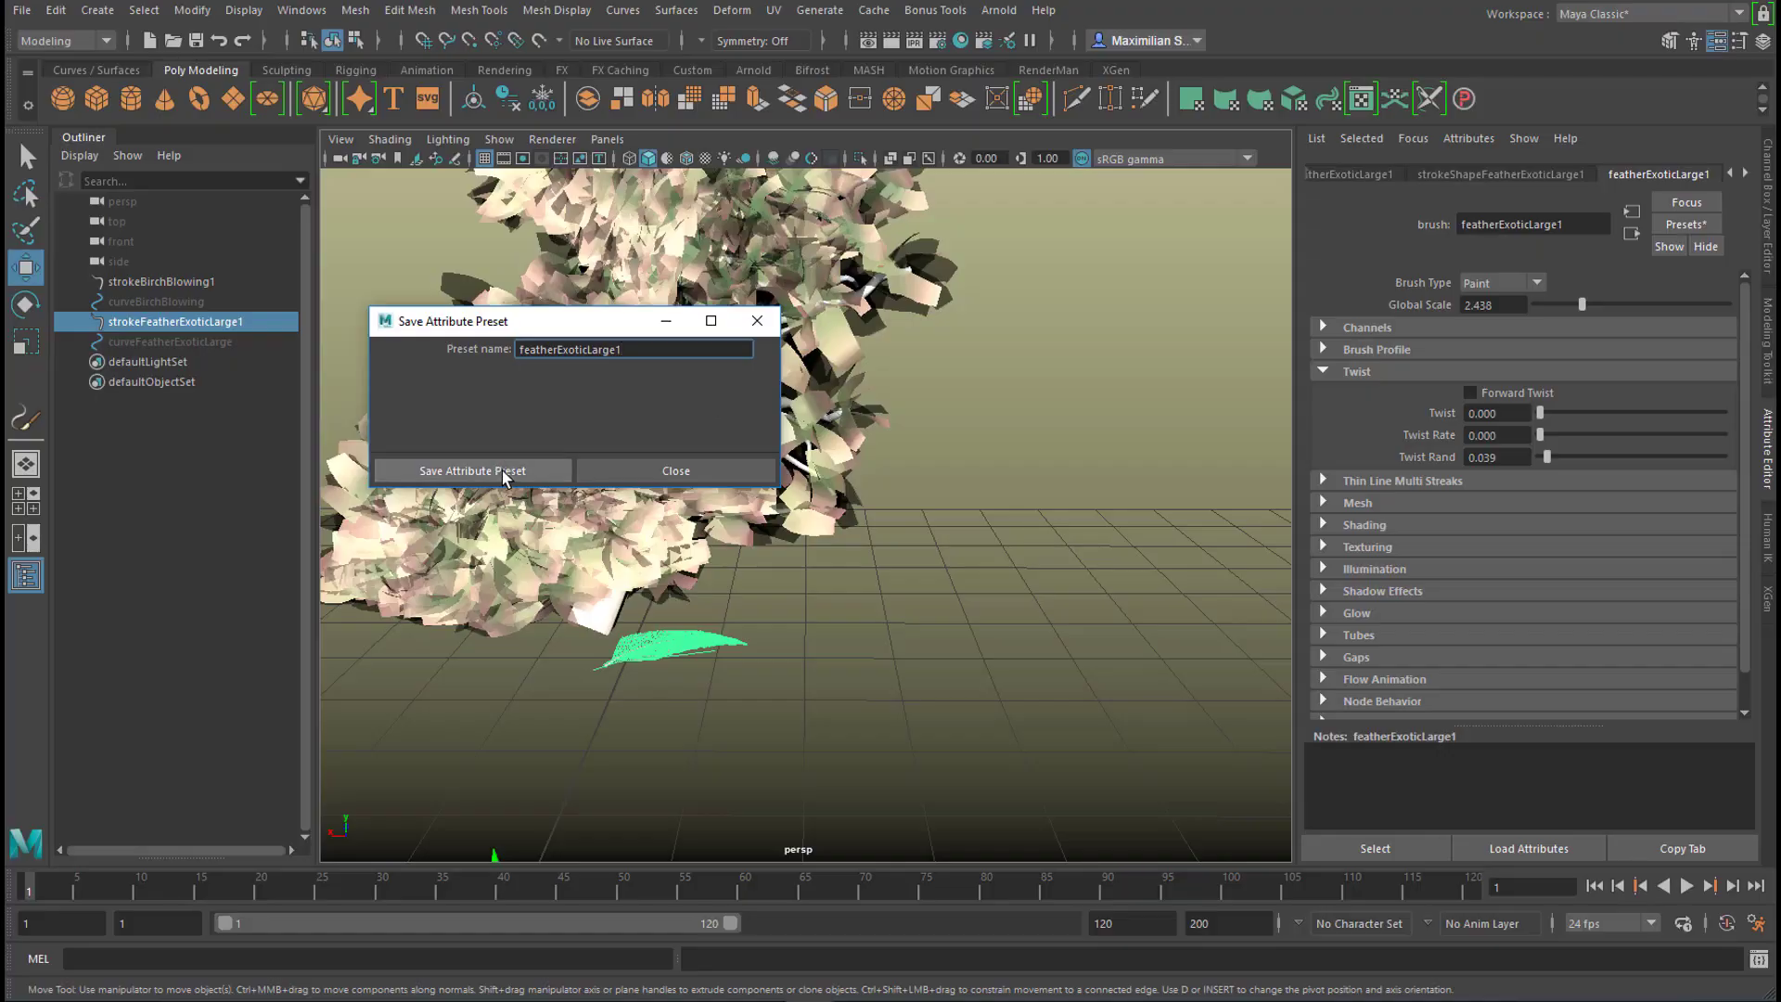
pyautogui.click(505, 473)
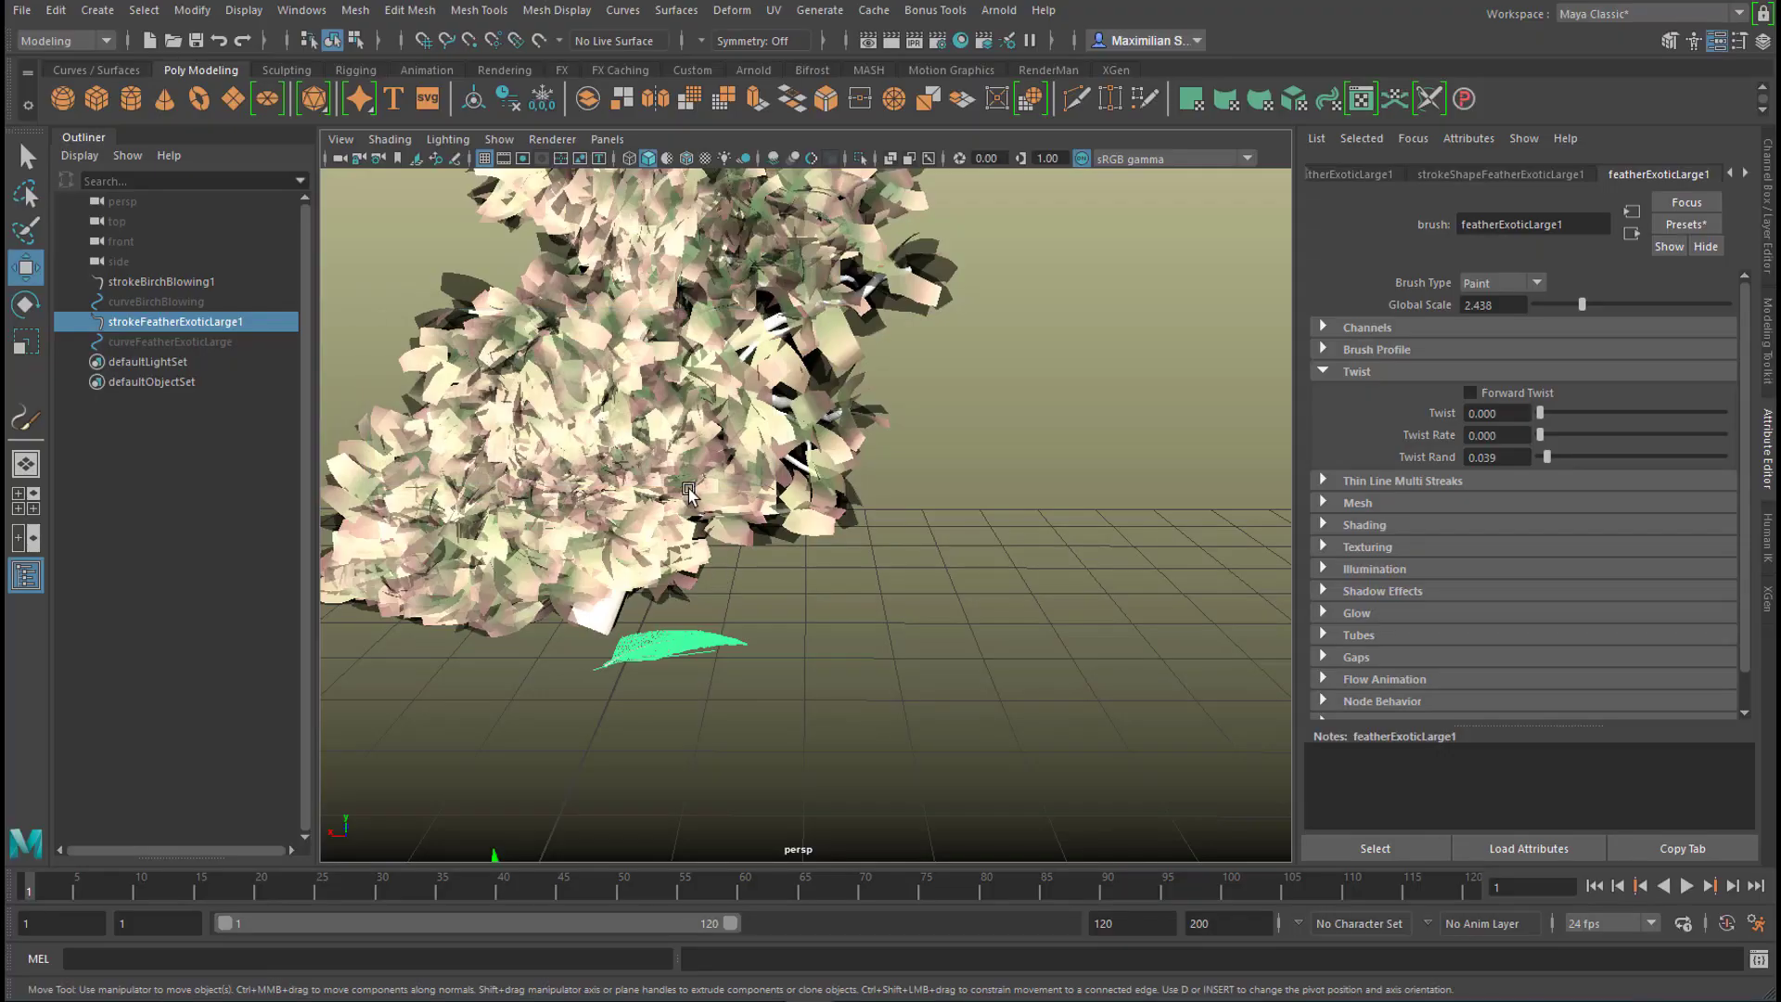
# - Blend the featherExotic brush preset into the birch brush at 90%
pyautogui.click(659, 422)
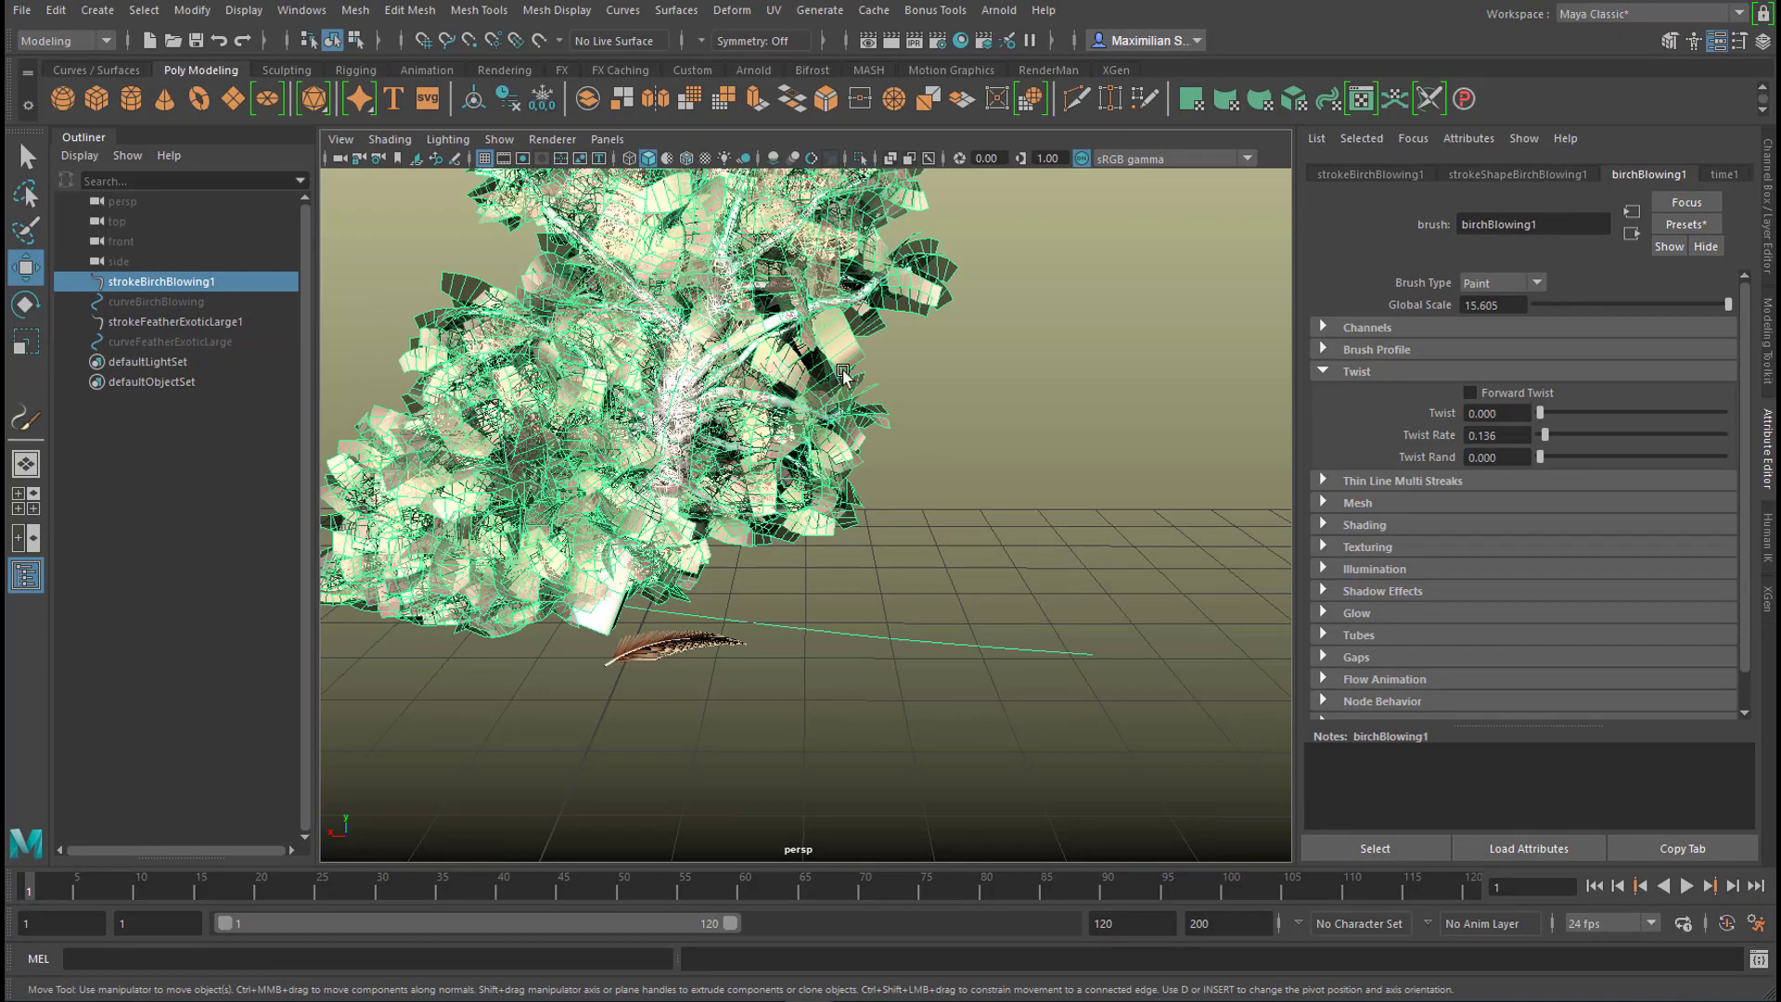
pyautogui.click(1685, 225)
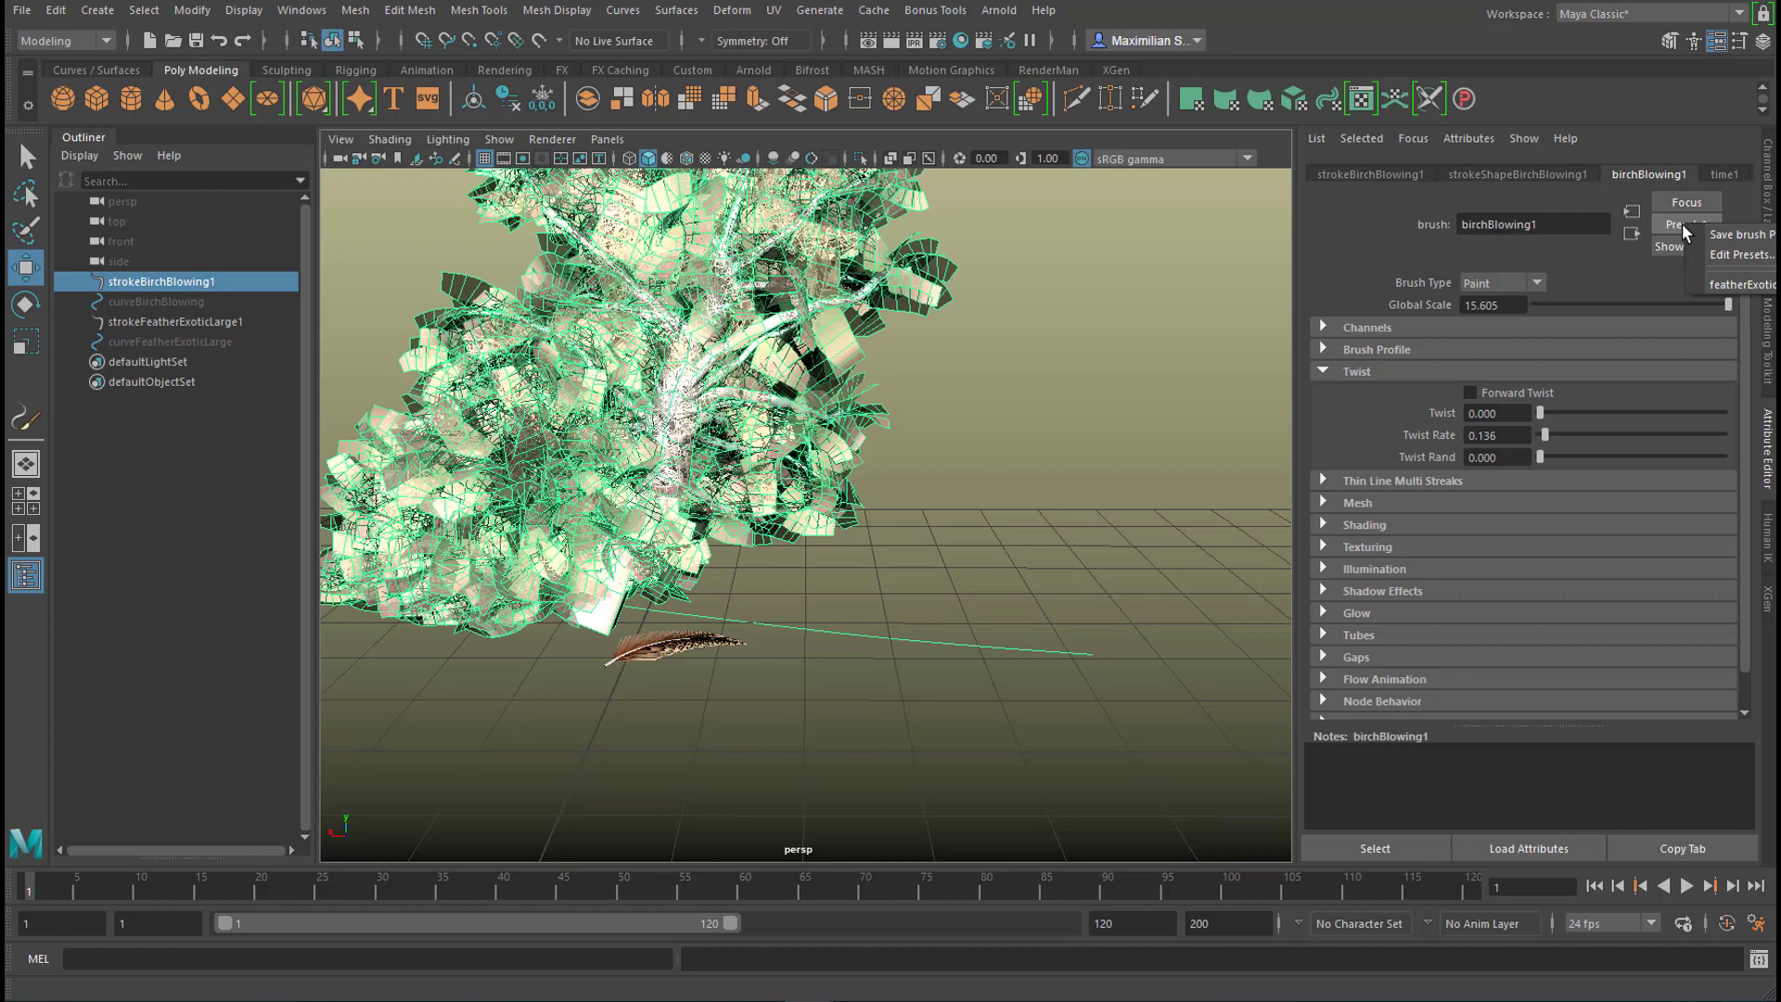
pyautogui.moveTo(1737, 288)
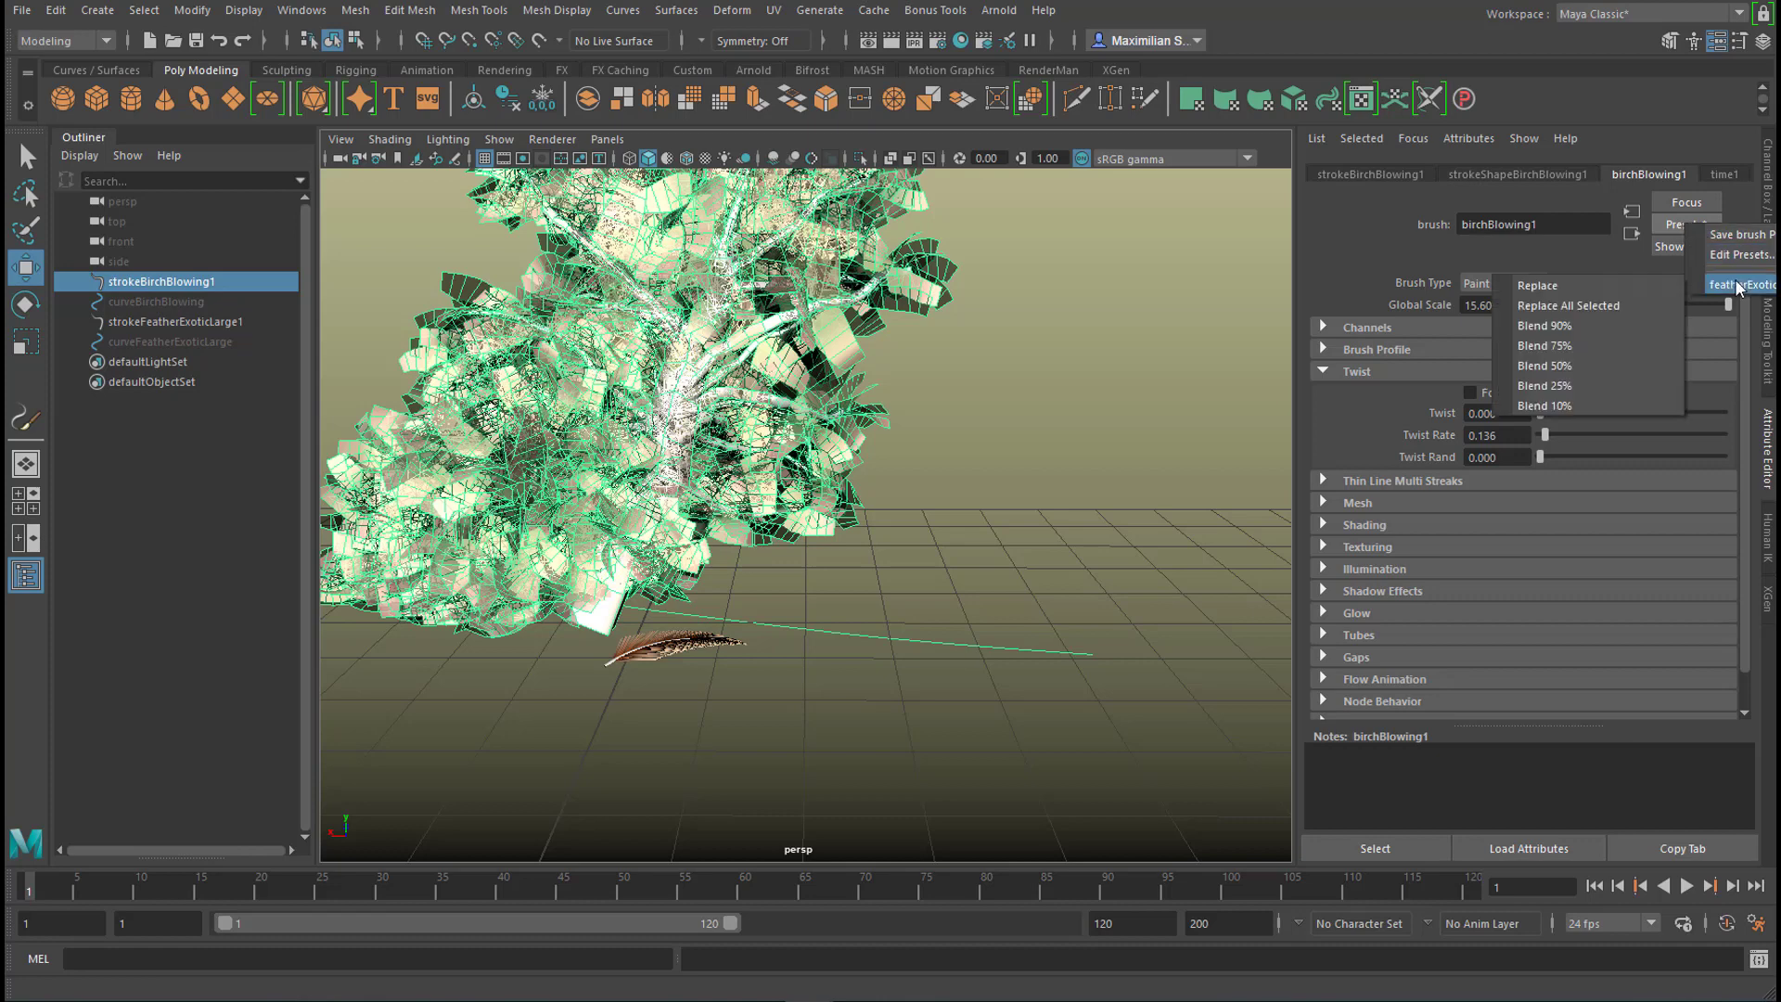
pyautogui.click(1608, 332)
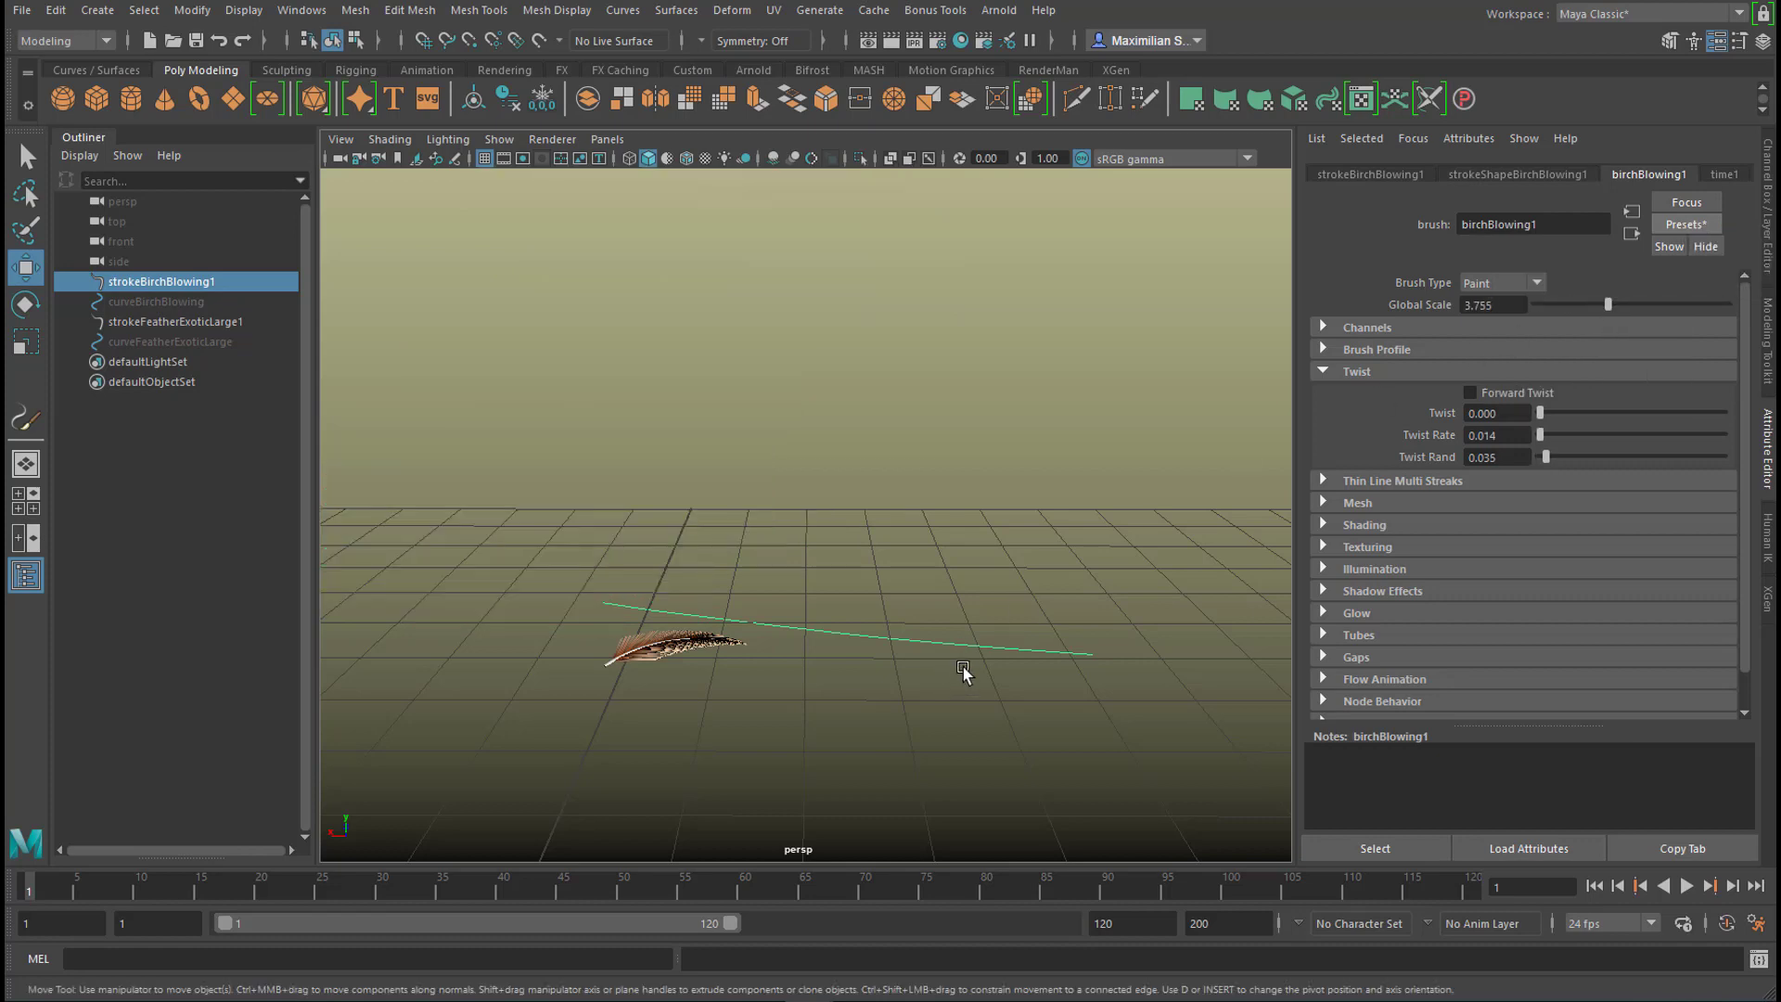
pyautogui.keyDown('alt'); pyautogui.moveTo(970, 668); pyautogui.dragTo(958, 702); pyautogui.keyUp('alt')
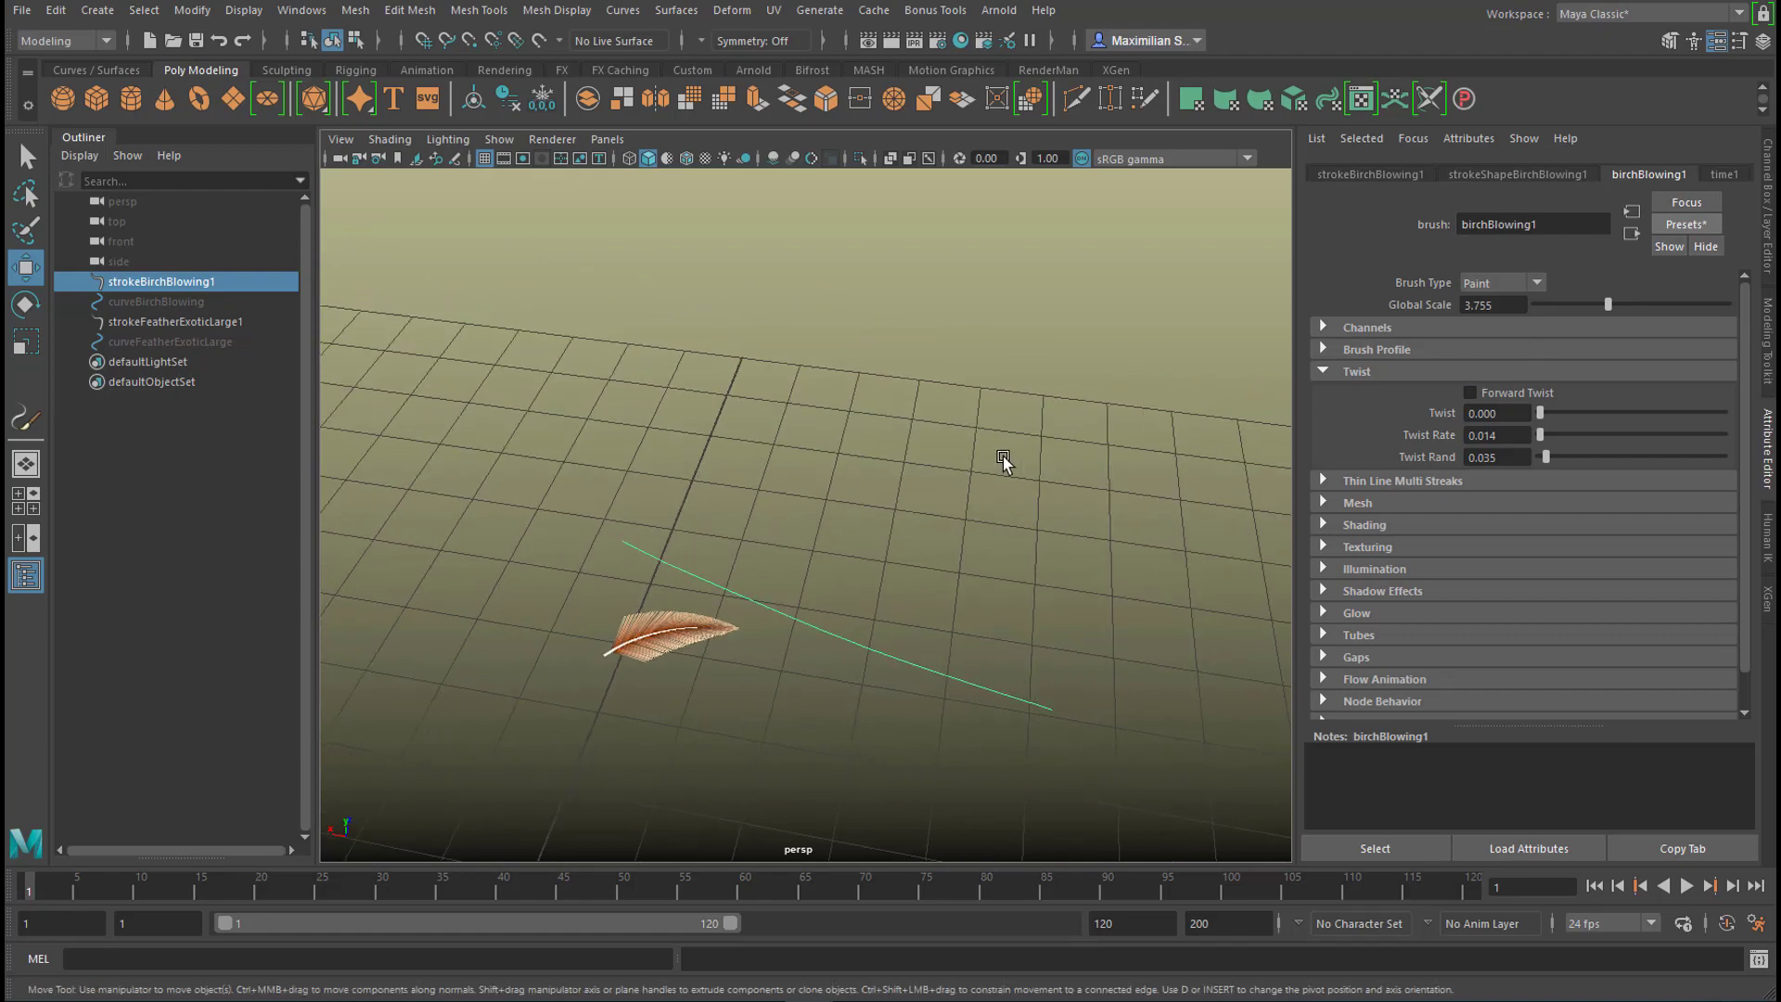
# - Undo the 90% blend and reopen the birch brush presets for a 50% blend
pyautogui.hotkey('ctrl', 'z')
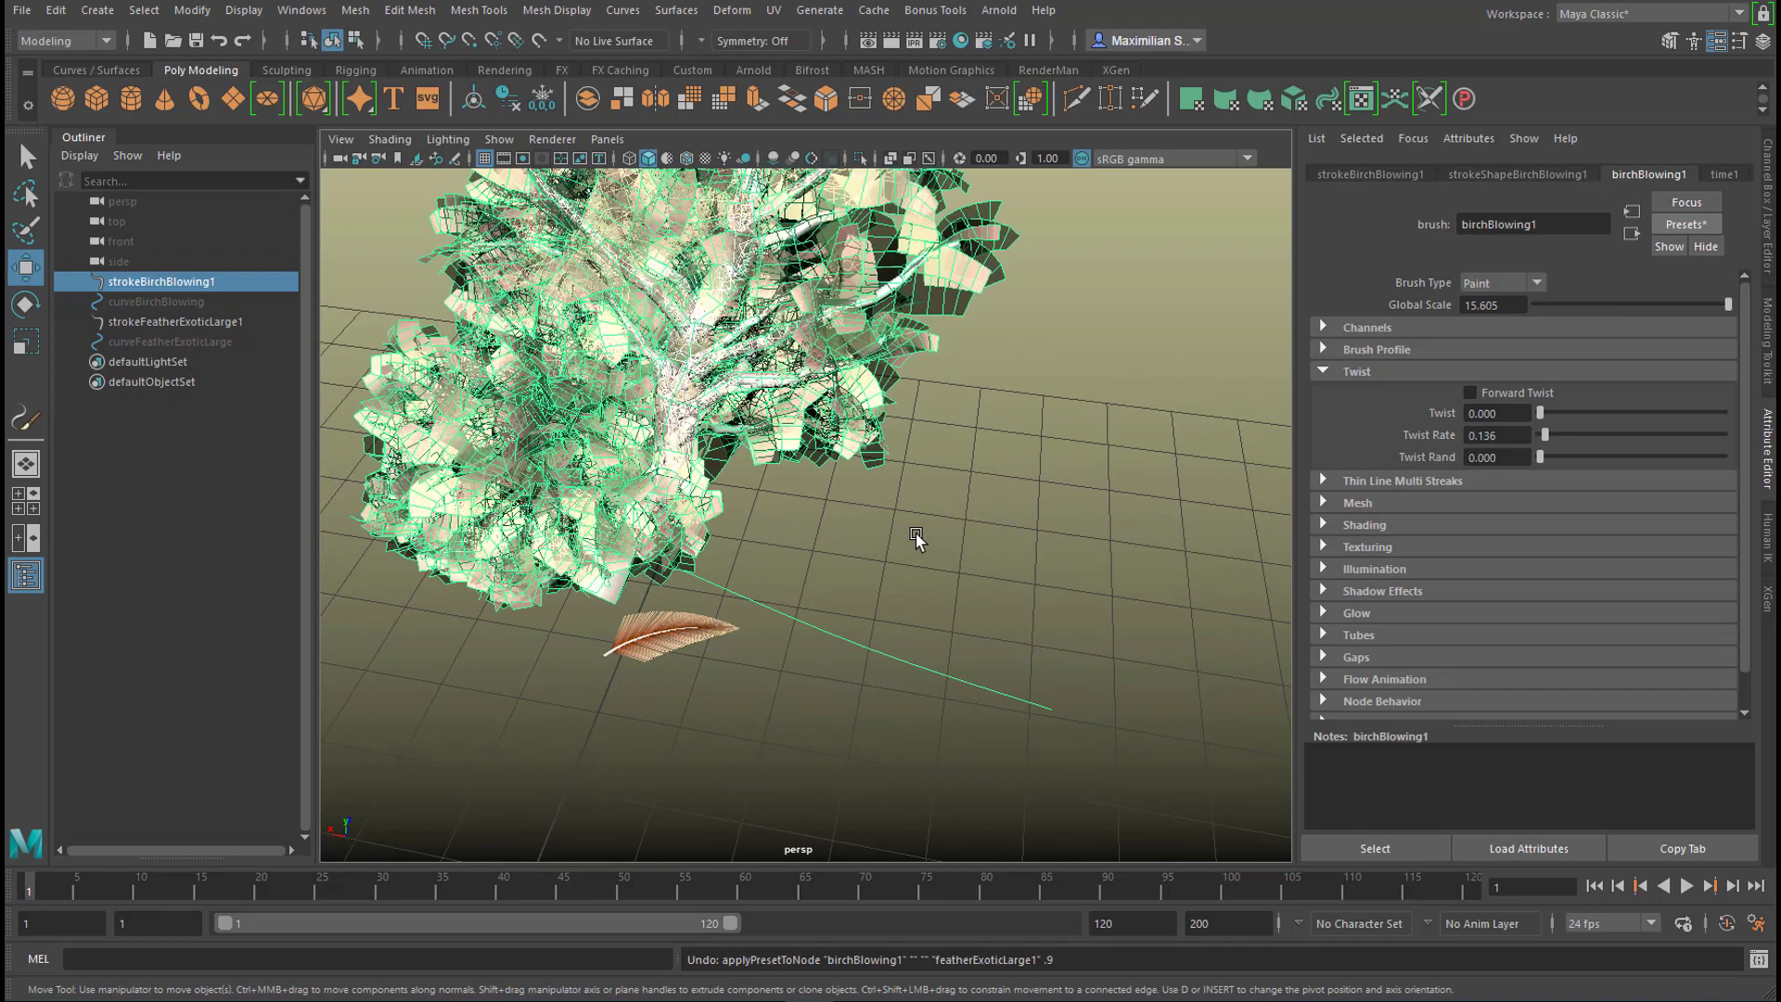
pyautogui.hotkey('ctrl', 'z')
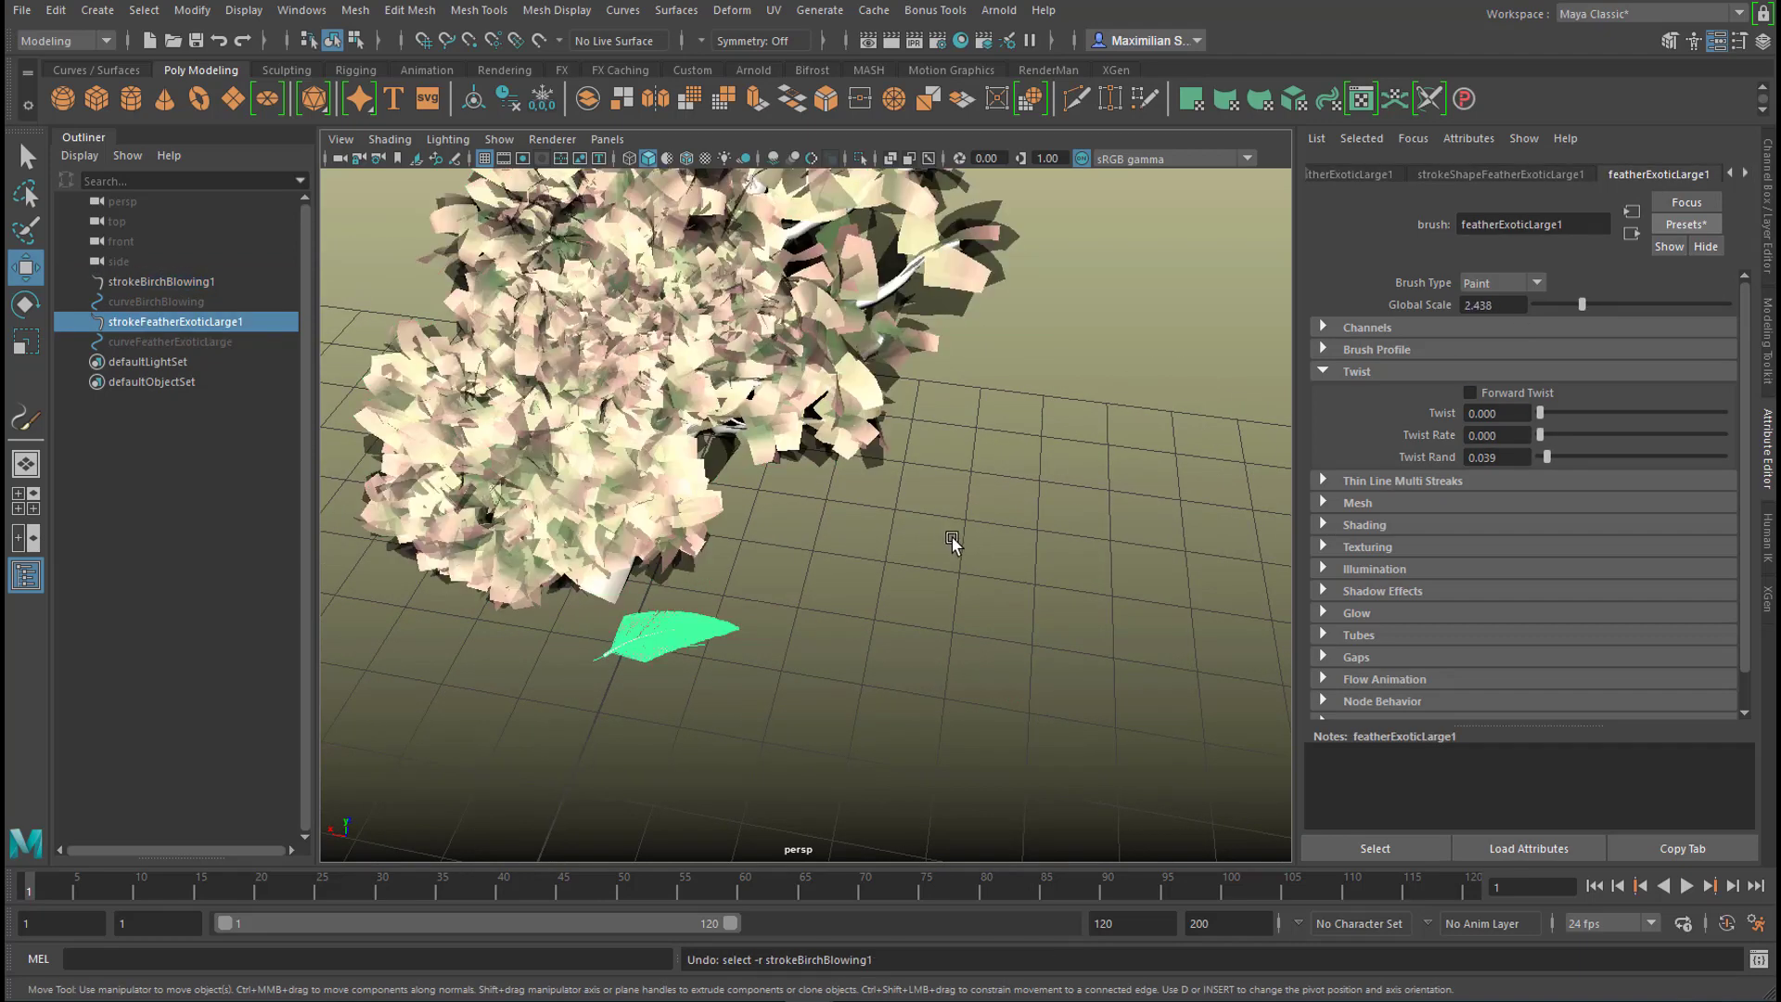
pyautogui.hotkey('shift', 'z')
pyautogui.click(1705, 227)
pyautogui.moveTo(1763, 286)
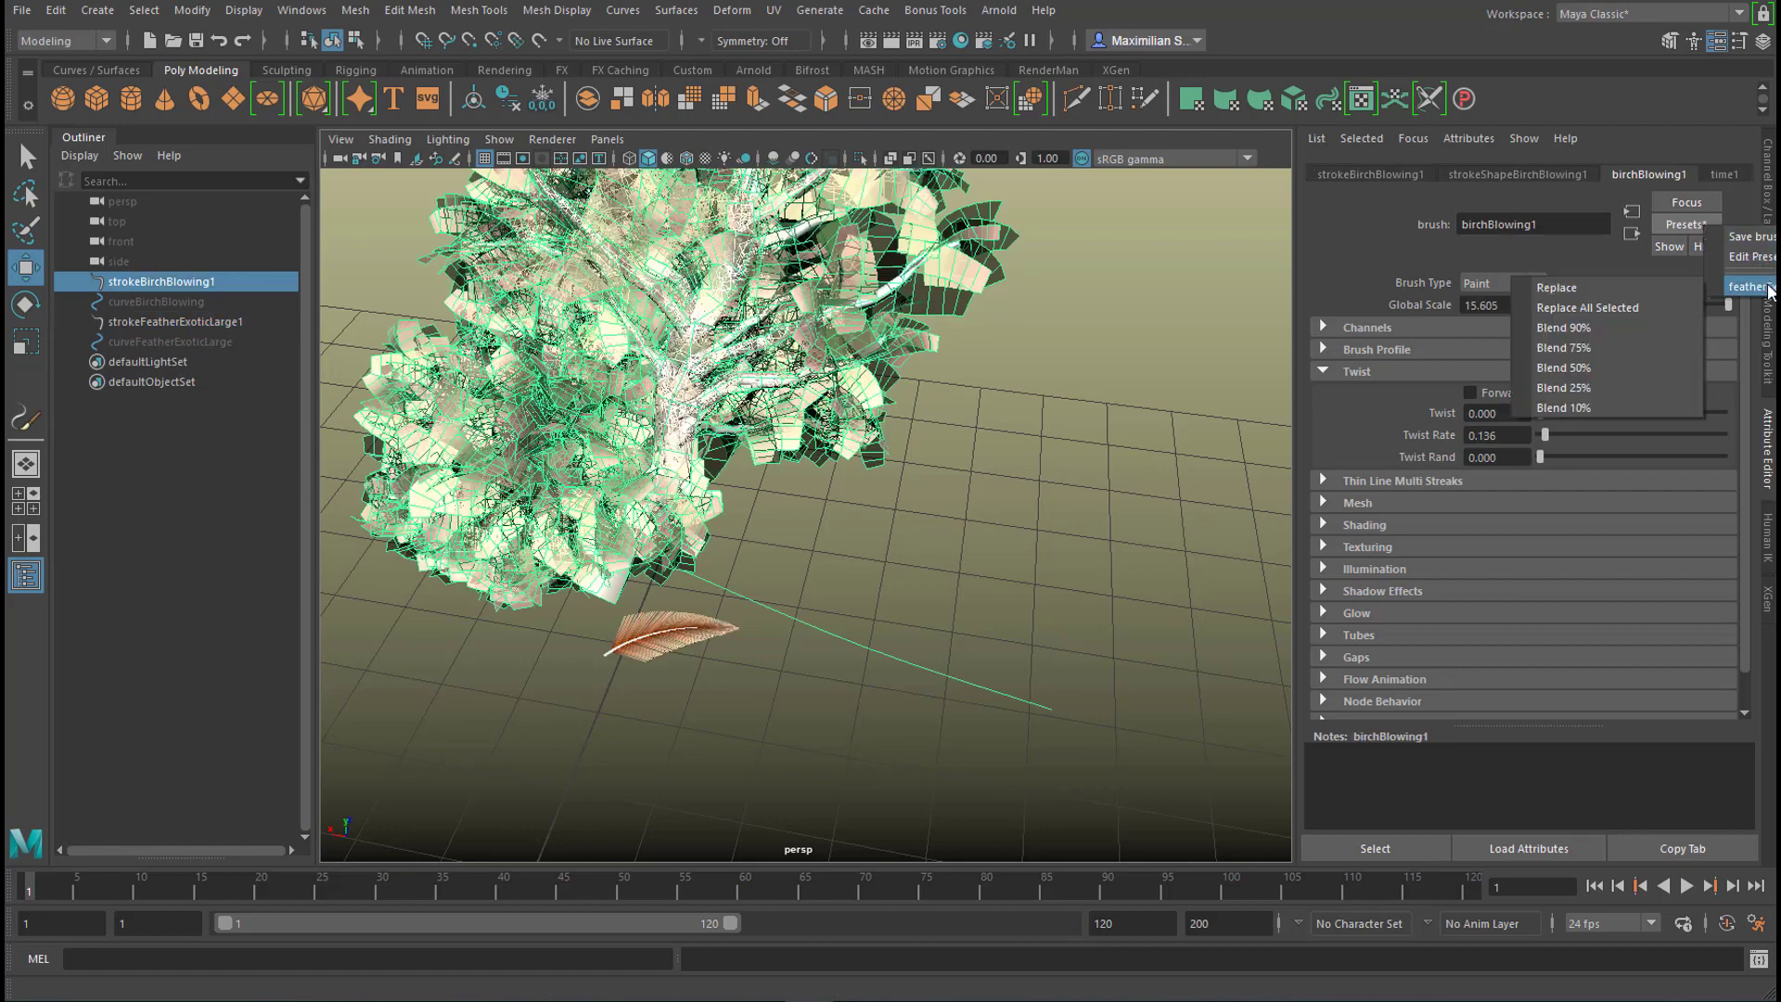
pyautogui.click(1623, 370)
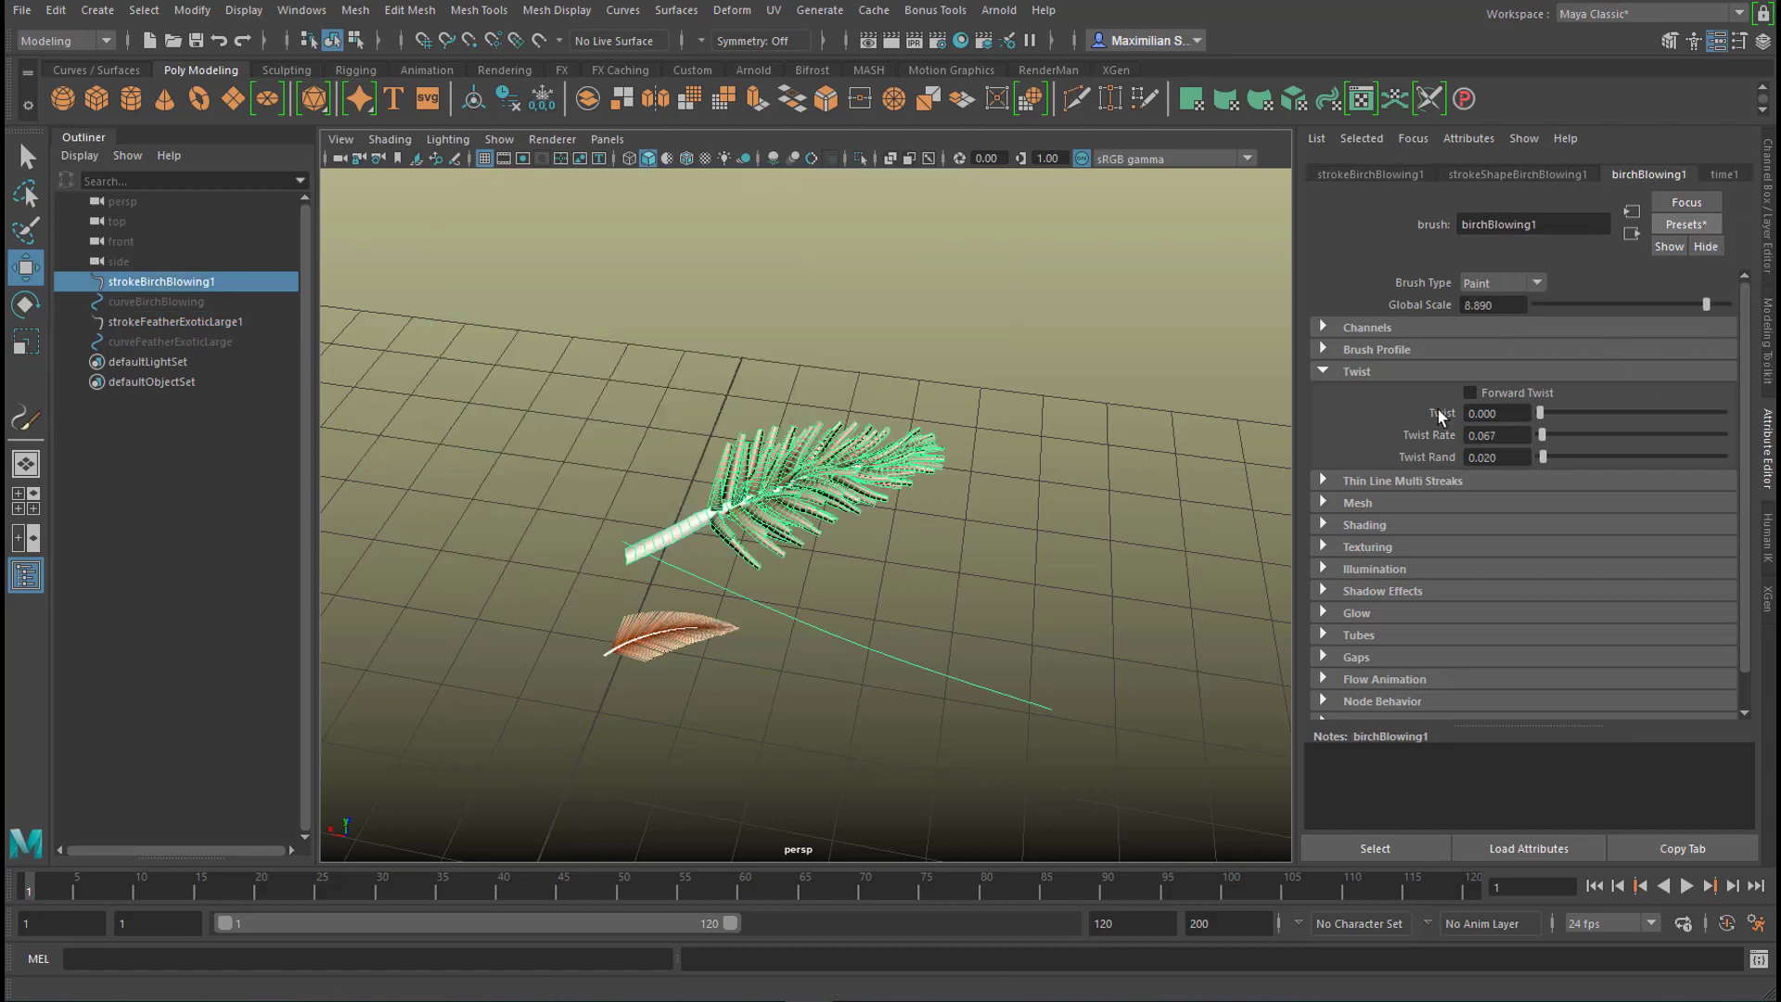
pyautogui.moveTo(1048, 668)
pyautogui.keyDown('alt'); pyautogui.mouseDown()
pyautogui.moveTo(1089, 604)
pyautogui.moveTo(957, 580)
pyautogui.moveTo(1046, 533)
pyautogui.moveTo(1125, 548)
pyautogui.moveTo(1156, 588)
pyautogui.moveTo(1090, 580)
pyautogui.moveTo(1208, 529)
pyautogui.moveTo(1094, 556)
pyautogui.moveTo(1058, 588)
pyautogui.moveTo(1122, 597)
pyautogui.moveTo(1072, 631)
pyautogui.moveTo(862, 568)
pyautogui.moveTo(988, 559)
pyautogui.moveTo(1046, 602)
pyautogui.mouseUp(); pyautogui.keyUp('alt')
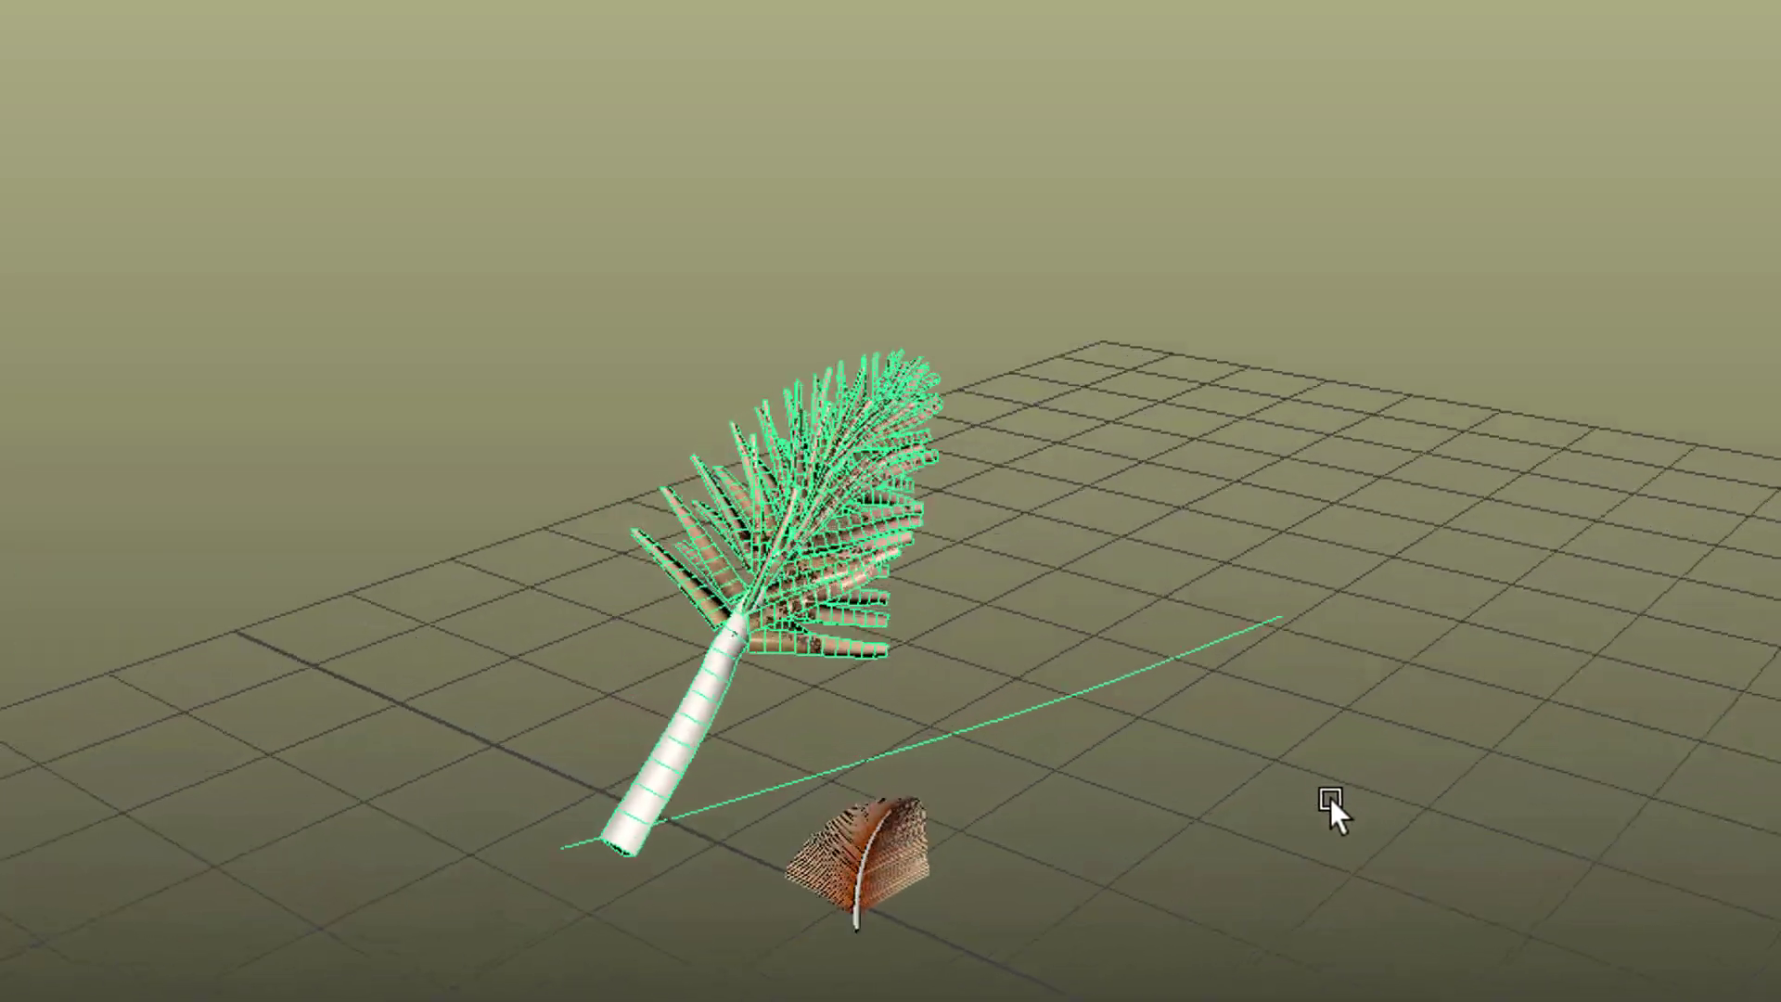
pyautogui.keyDown('alt'); pyautogui.moveTo(1330, 799); pyautogui.dragTo(1485, 770); pyautogui.keyUp('alt')
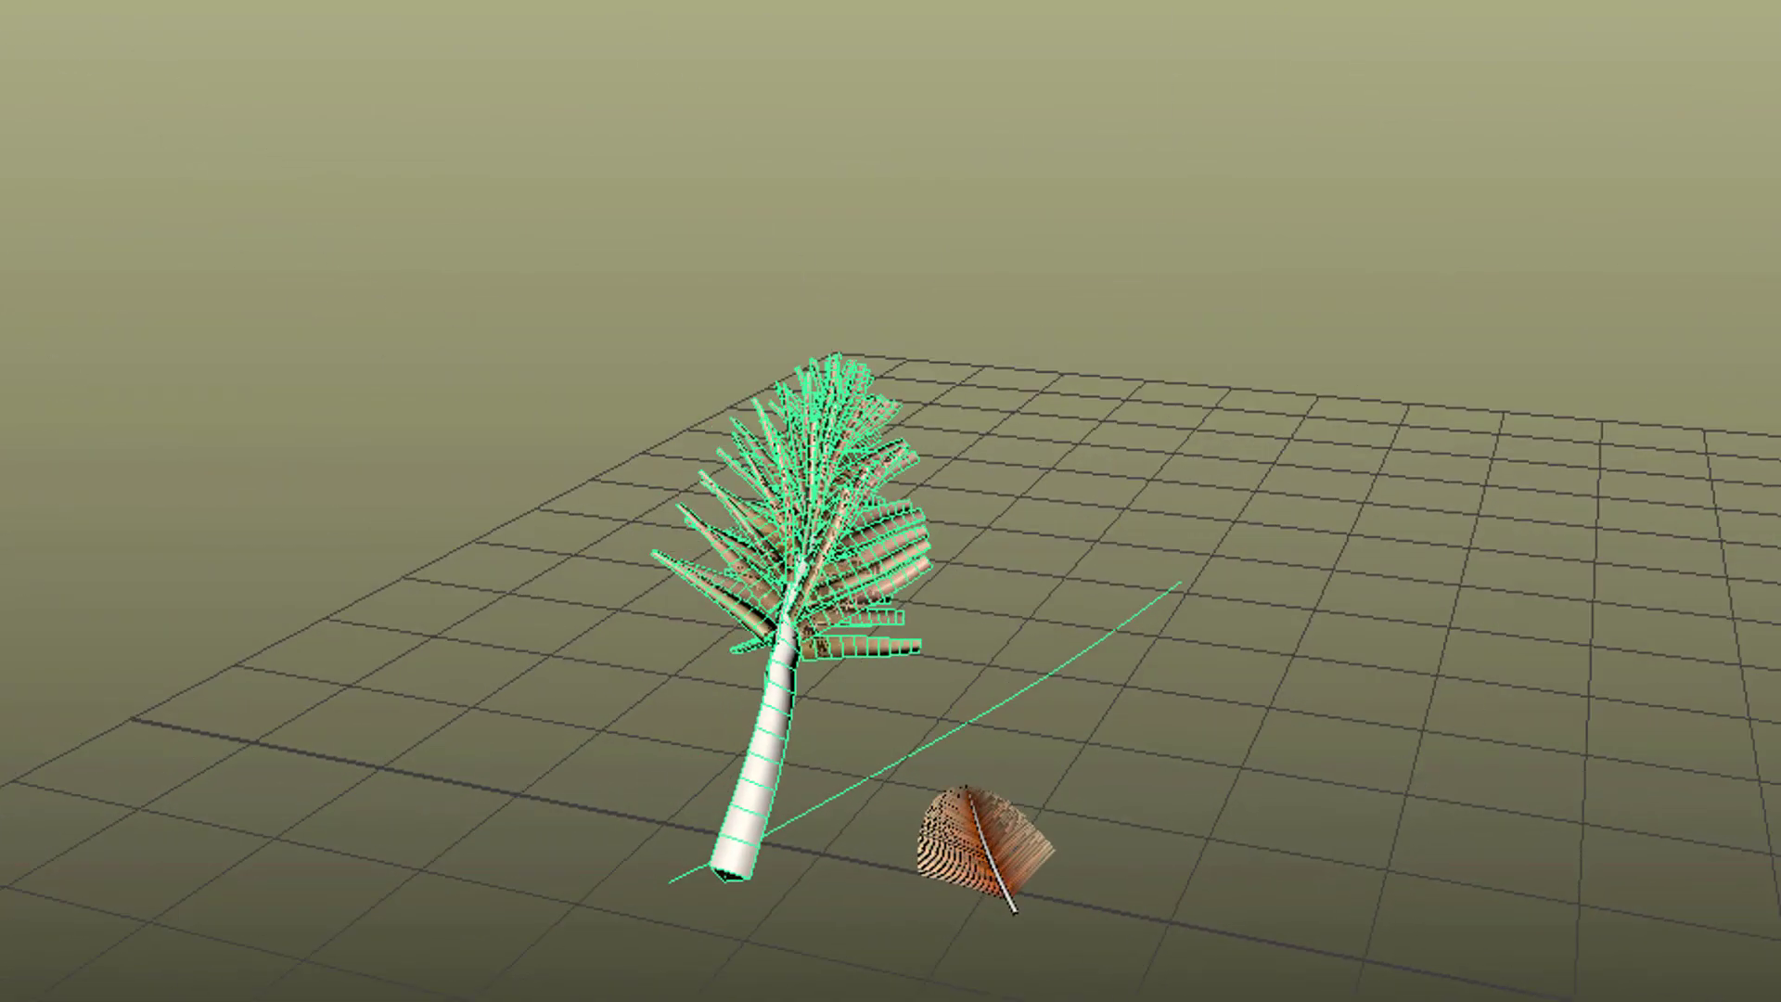